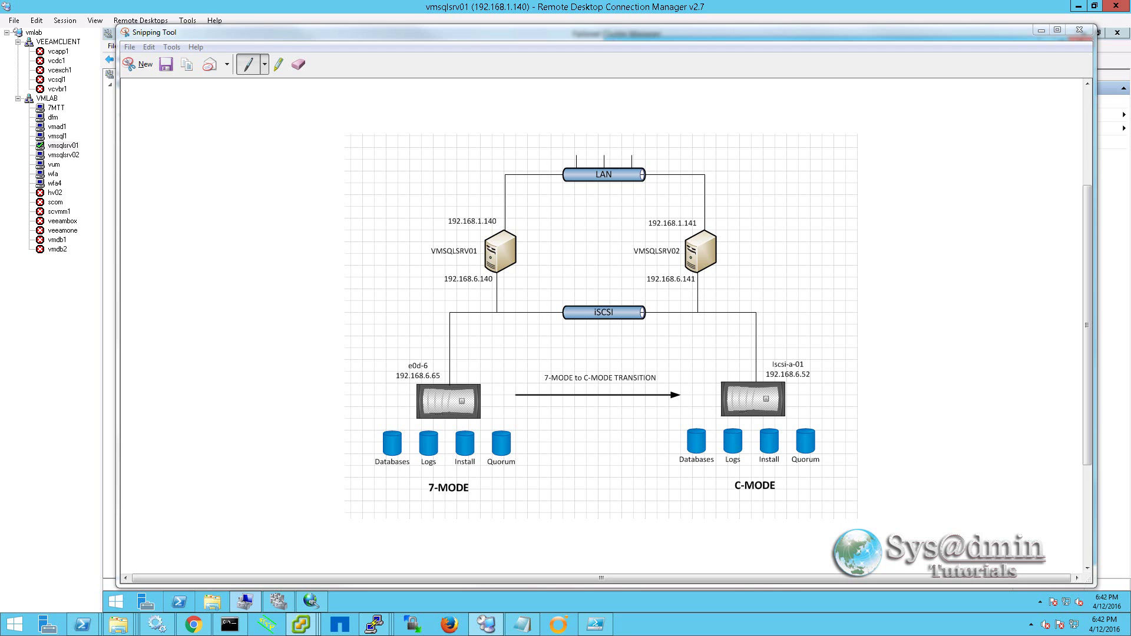
# Step: Draw blue arrows at the e0d-6 and iscsi-a-01 filers and underline the Databases, Logs, Install and Quorum disks
pyautogui.moveTo(306, 363); pyautogui.dragTo(382, 383)
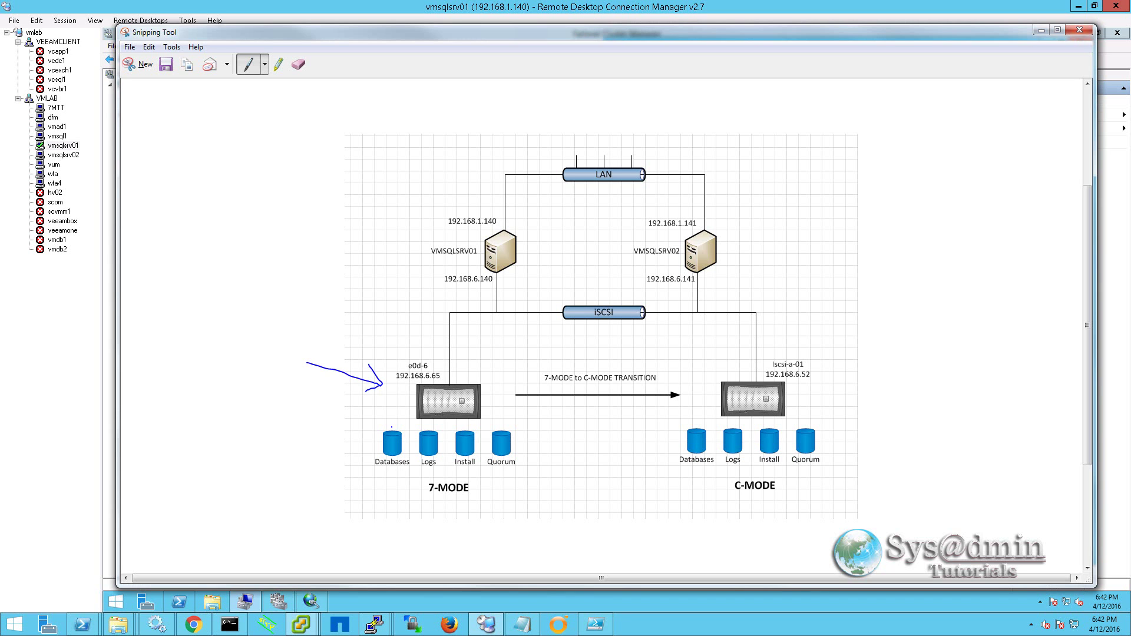
pyautogui.moveTo(867, 337)
pyautogui.mouseDown()
pyautogui.moveTo(821, 376)
pyautogui.moveTo(831, 377)
pyautogui.mouseUp()
pyautogui.moveTo(375, 473); pyautogui.dragTo(519, 472)
# Step: Show SQL Server (INSTANCE2) in the cluster's Roles list with a wider Name column, then return to Disk Management
pyautogui.click(1040, 31)
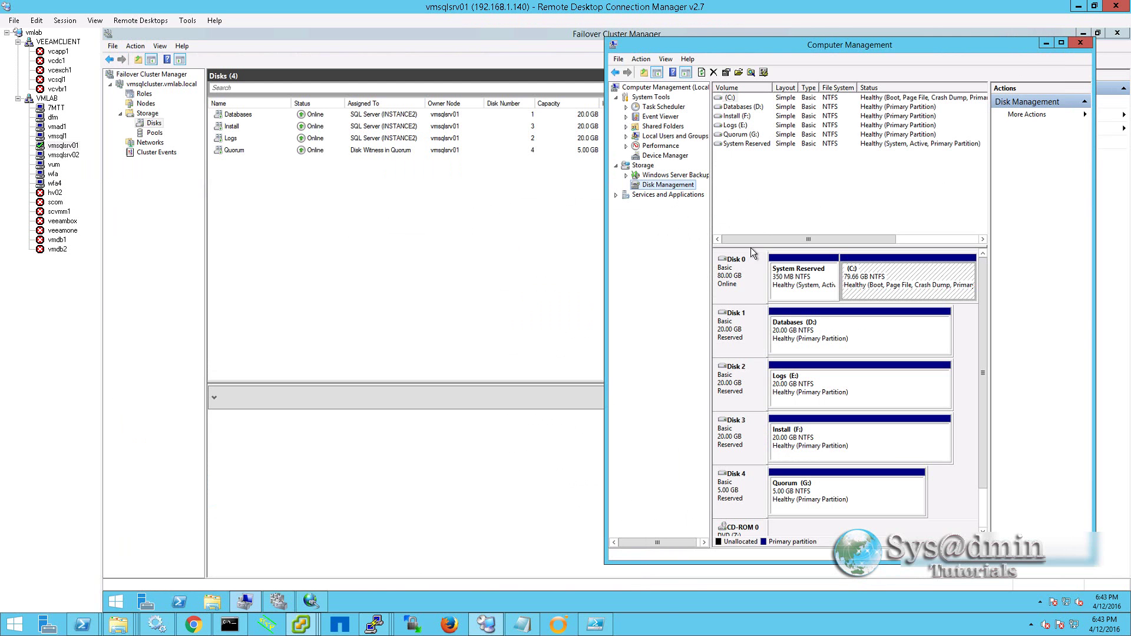
pyautogui.click(263, 204)
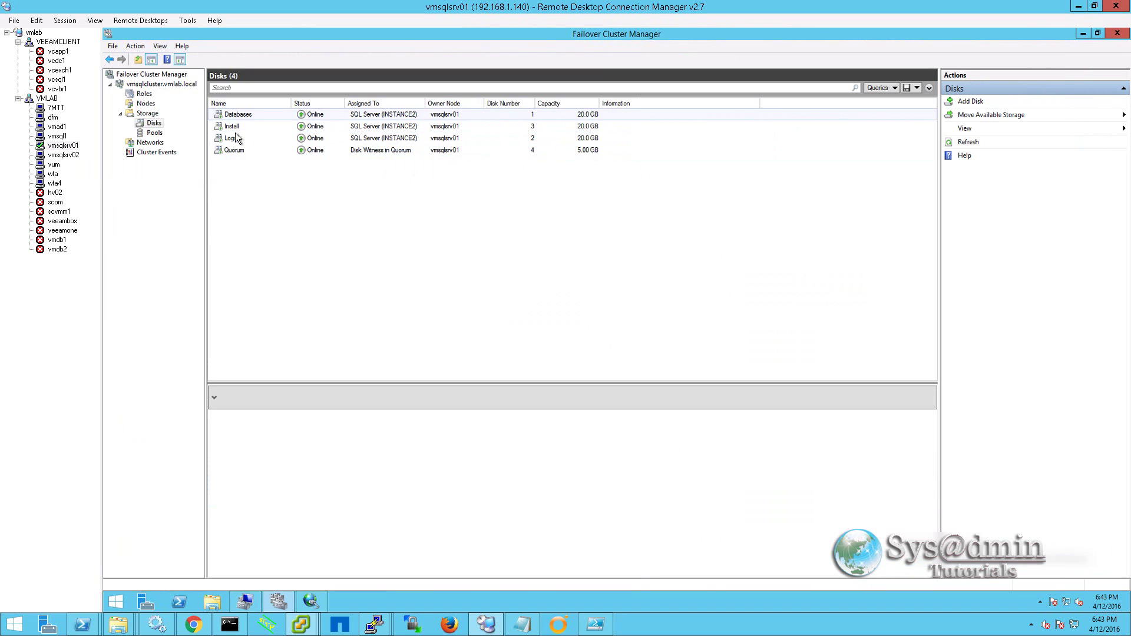
pyautogui.click(144, 94)
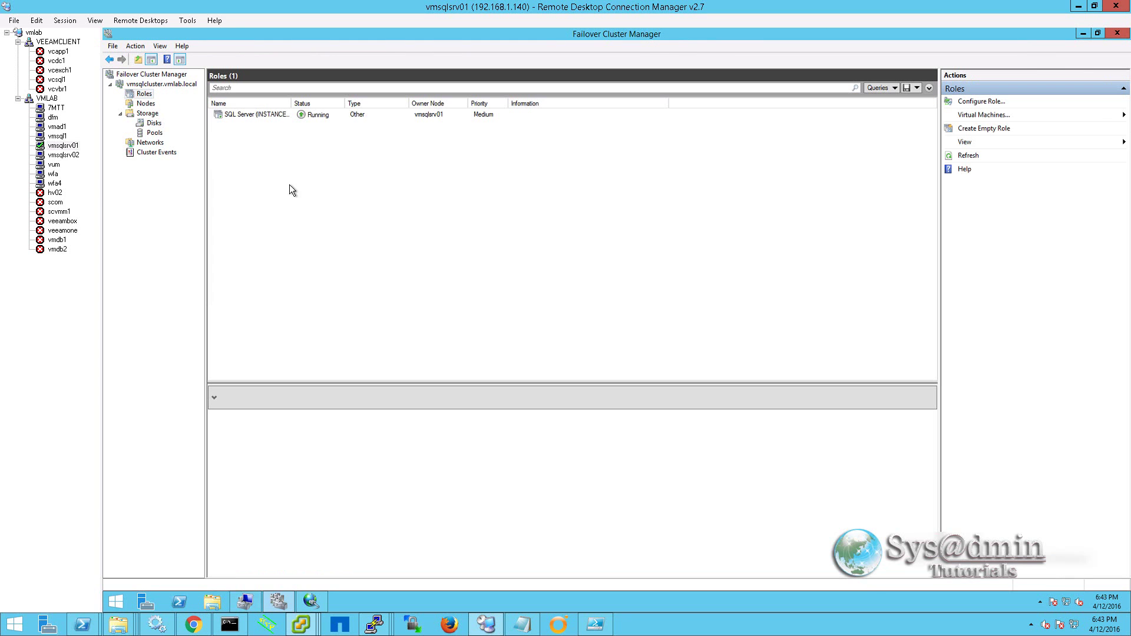
pyautogui.moveTo(291, 103); pyautogui.dragTo(318, 103)
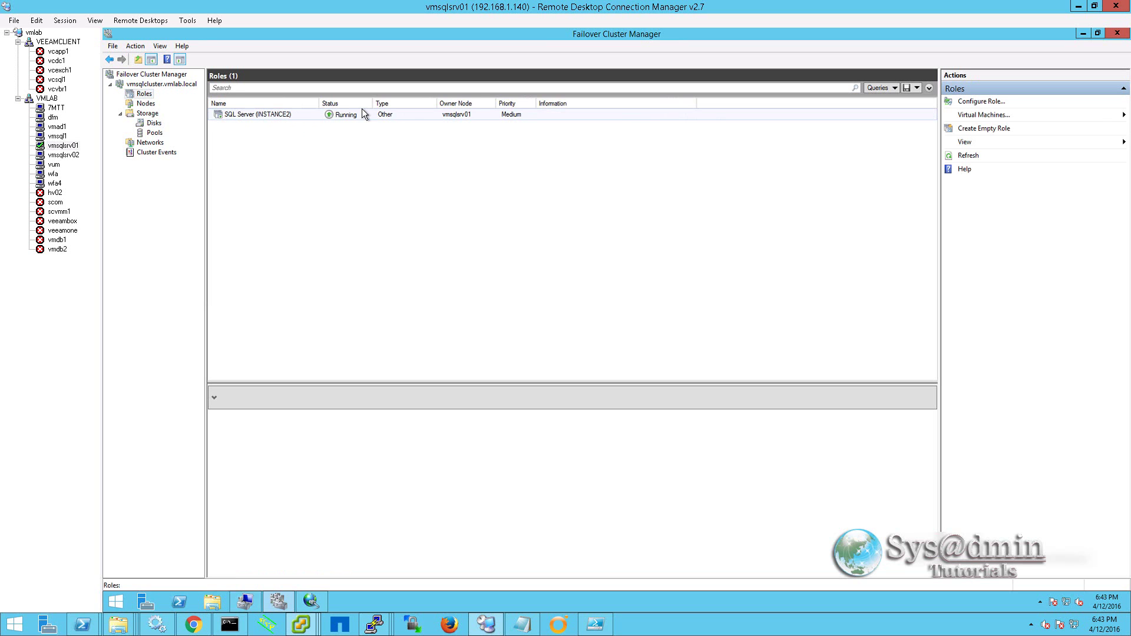
pyautogui.click(245, 601)
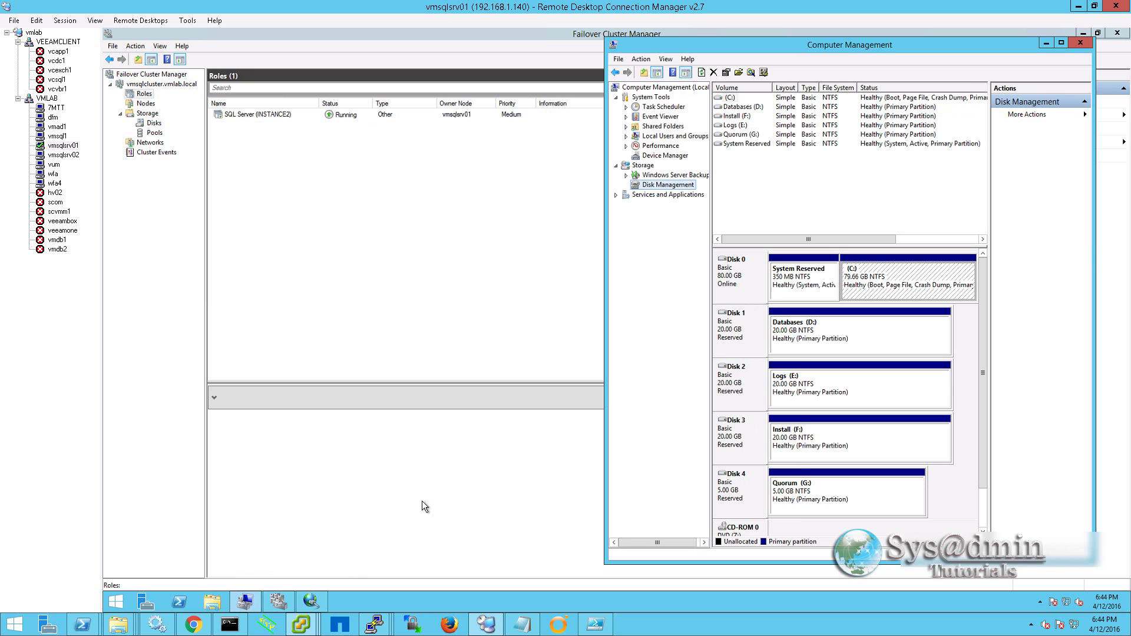
# Step: Check the connected NetApp target's 192.168.6.65 discovery portal in iSCSI Initiator, then bring up NetApp OnCommand
pyautogui.click(311, 601)
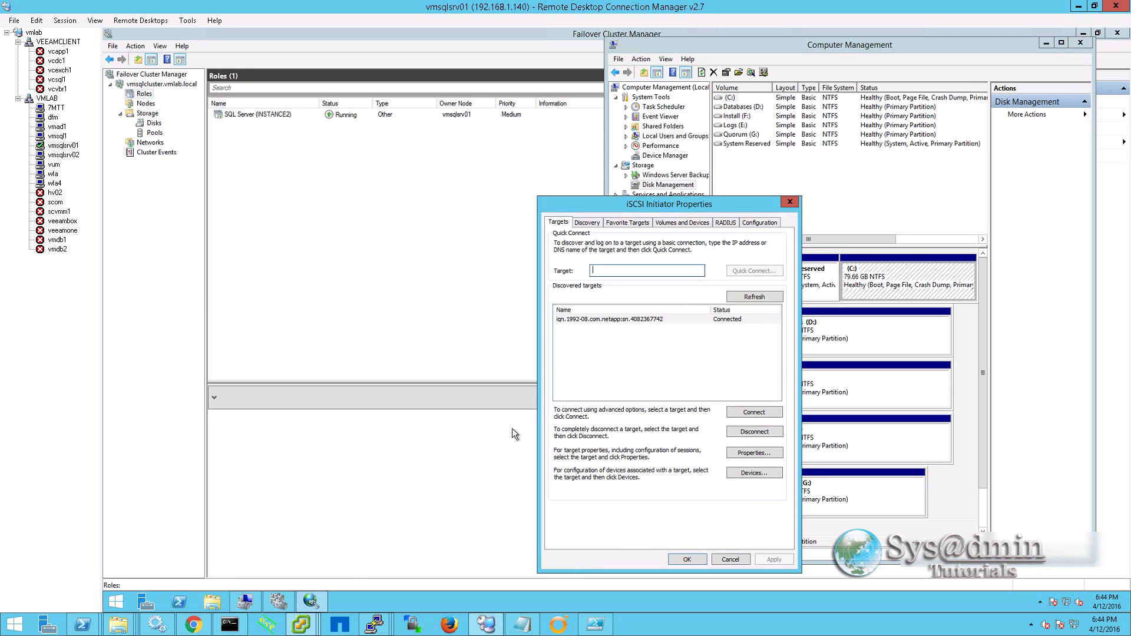
pyautogui.click(659, 319)
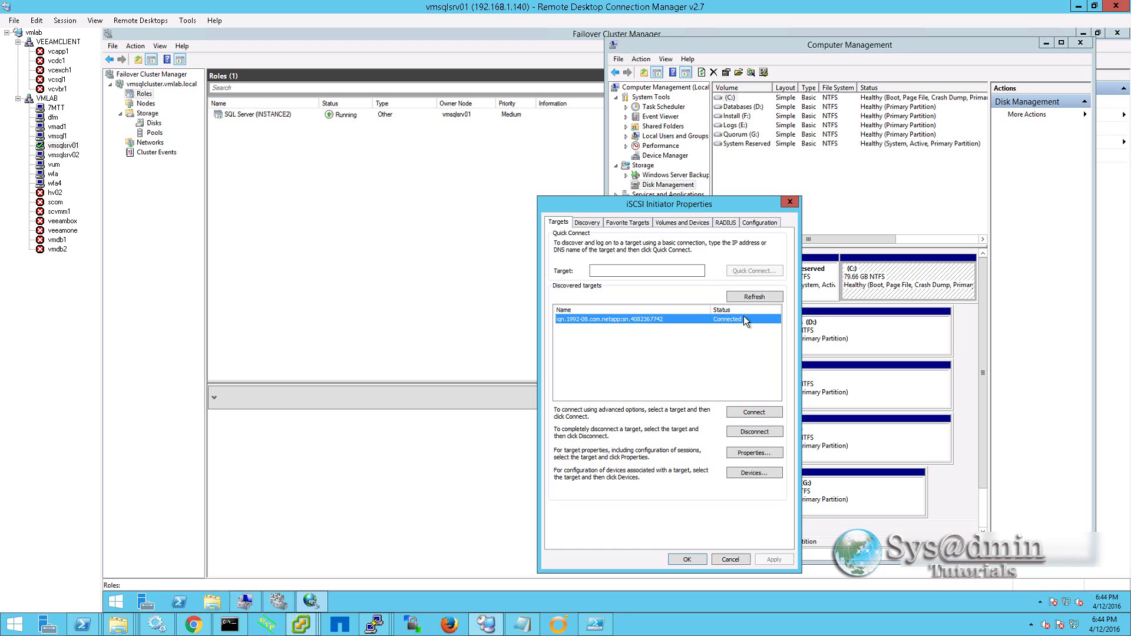
pyautogui.click(589, 223)
pyautogui.click(575, 277)
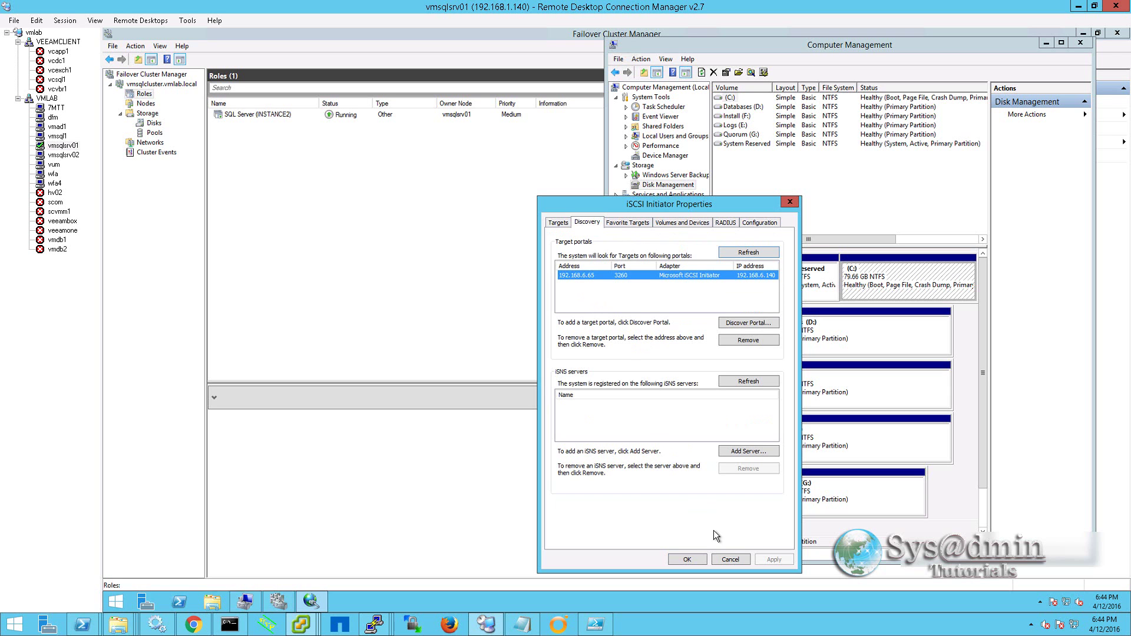
pyautogui.click(194, 624)
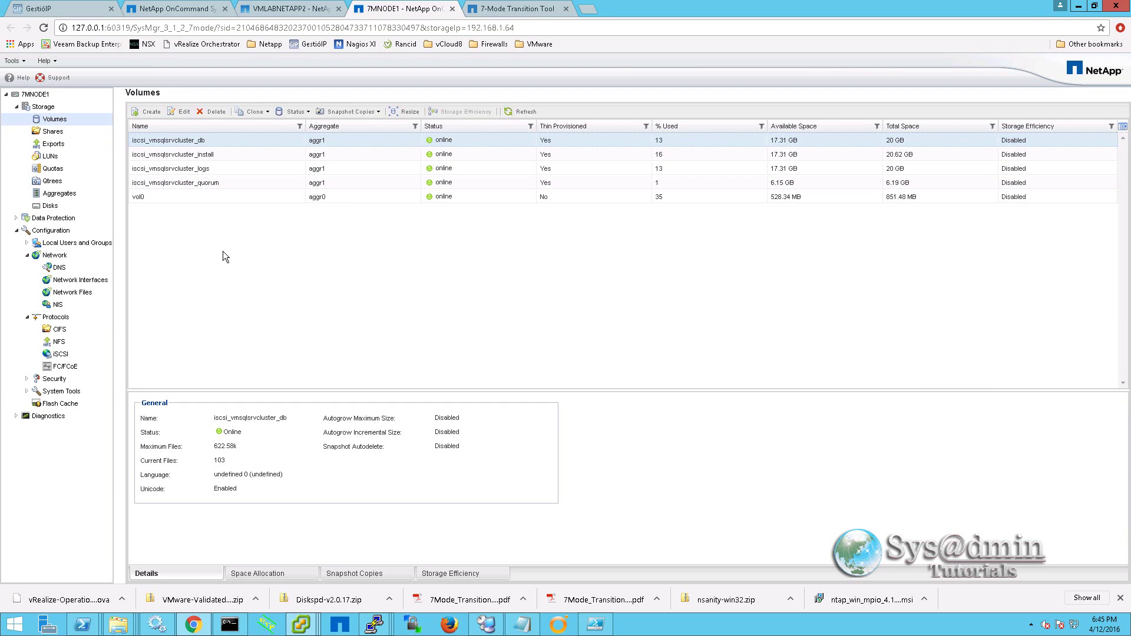
# Step: Trace the iscsi_vmsqlsrvcluster_db LUN to the vmsqlsrvcluster initiator group and select vmsqlsrv01's initiator
pyautogui.click(49, 157)
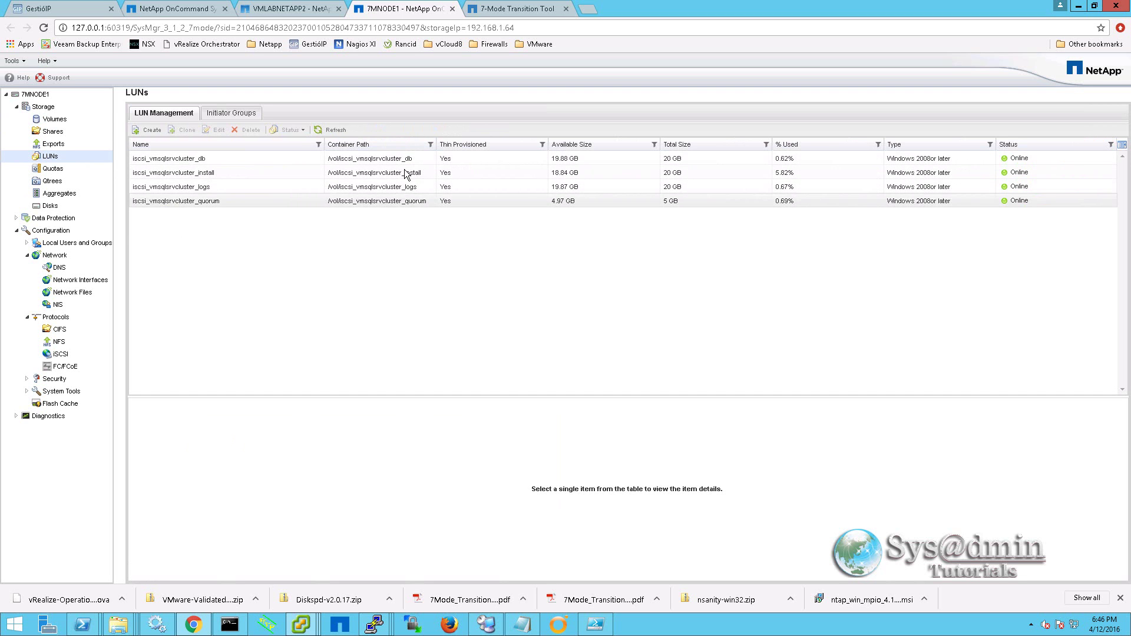
pyautogui.click(189, 159)
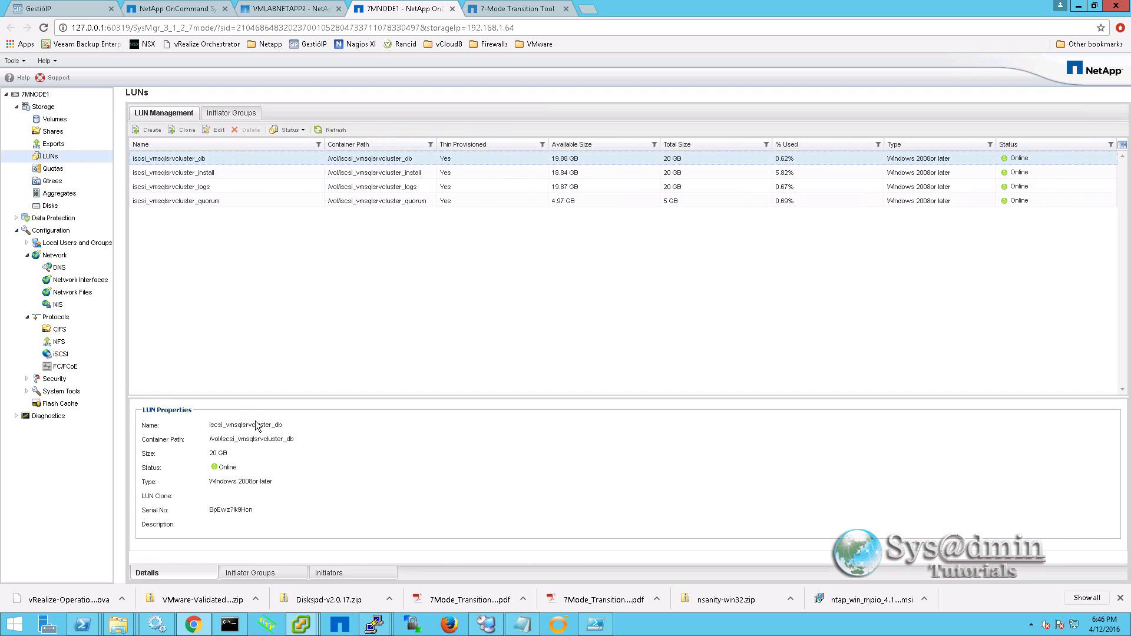
pyautogui.click(254, 574)
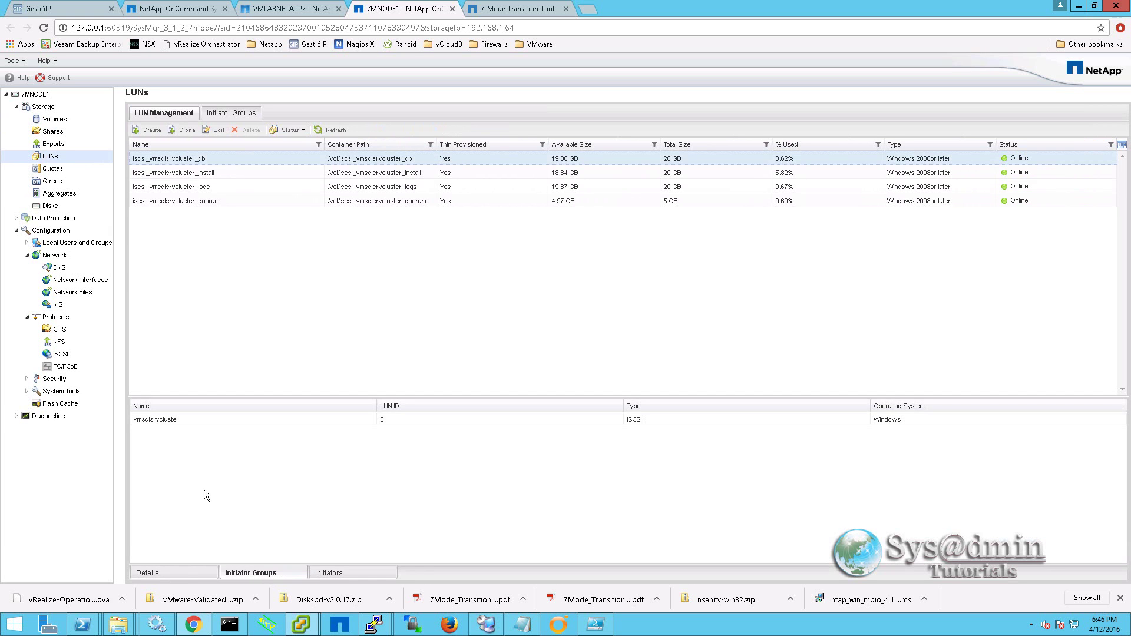
pyautogui.doubleClick(174, 420)
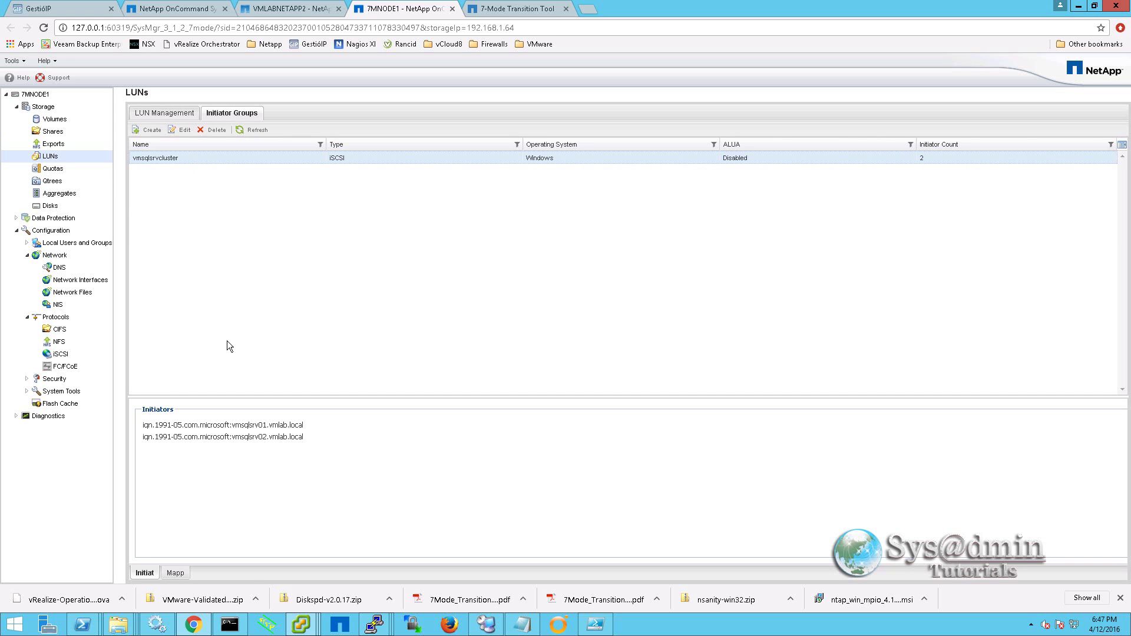
pyautogui.click(185, 425)
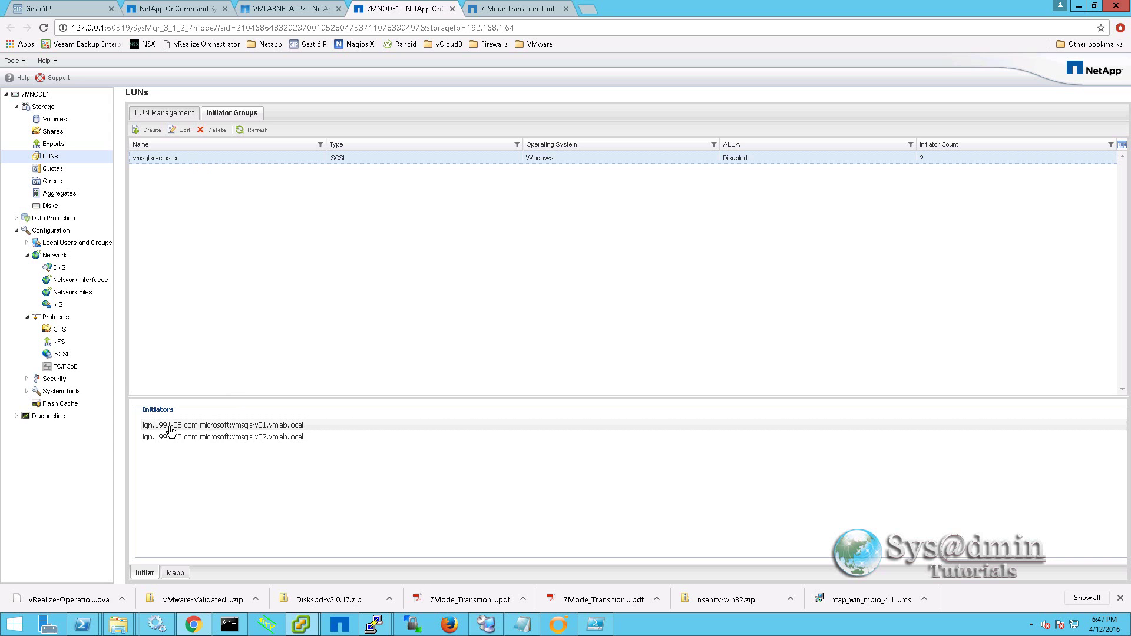
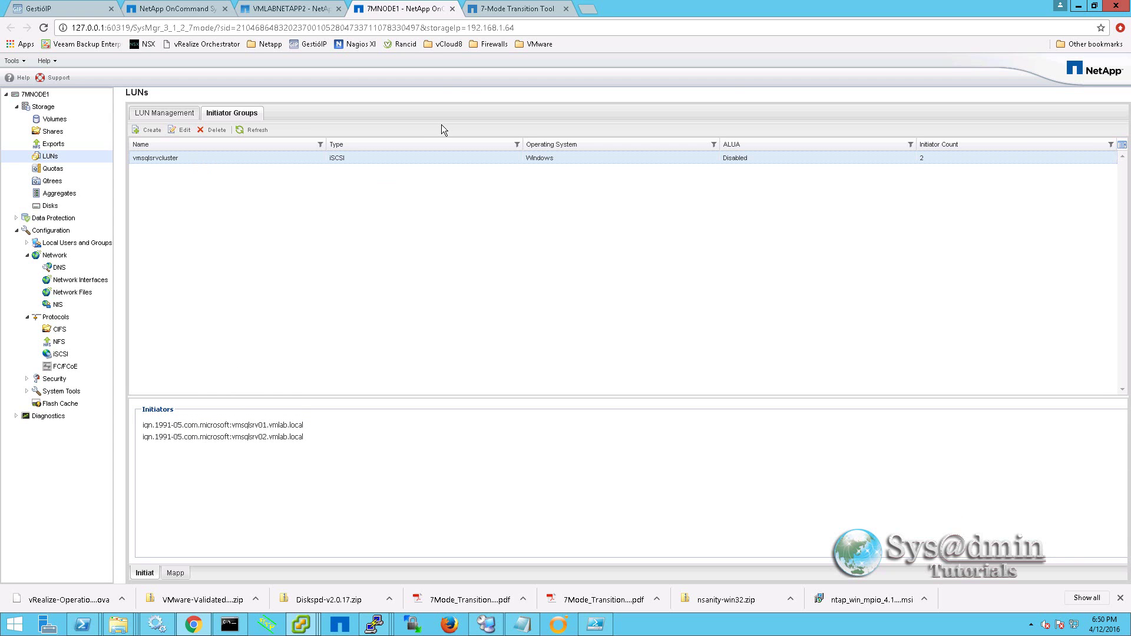
# Step: Sign in to the 7-Mode Transition Tool and start planning a new copy-based transition
pyautogui.click(528, 9)
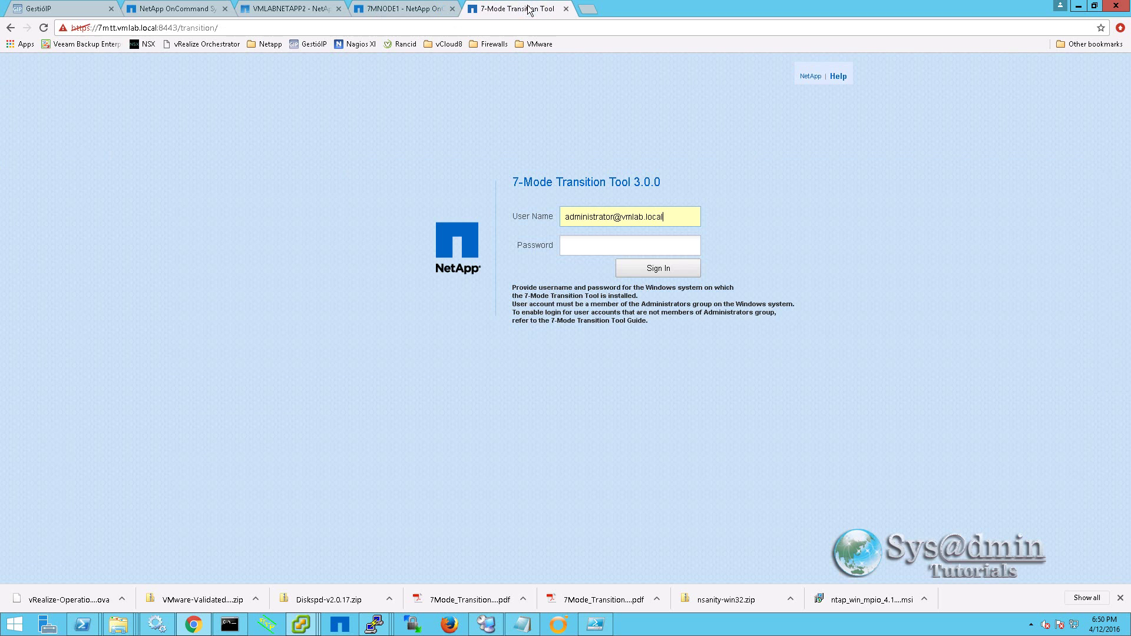
pyautogui.click(608, 252)
pyautogui.write('*******')
pyautogui.press('Return')
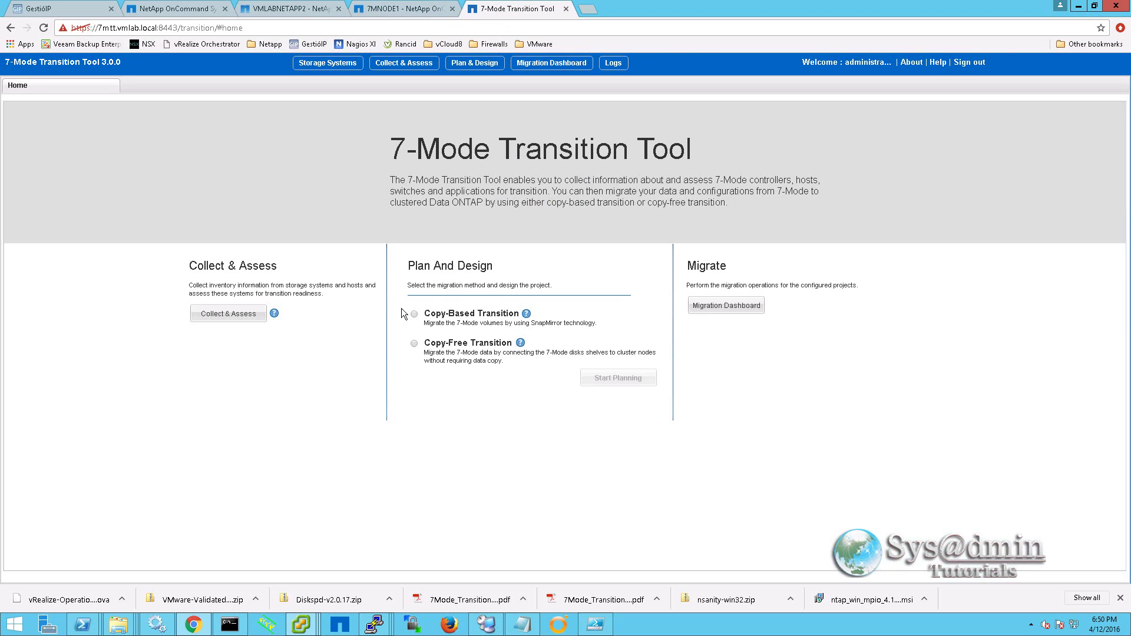
pyautogui.click(415, 315)
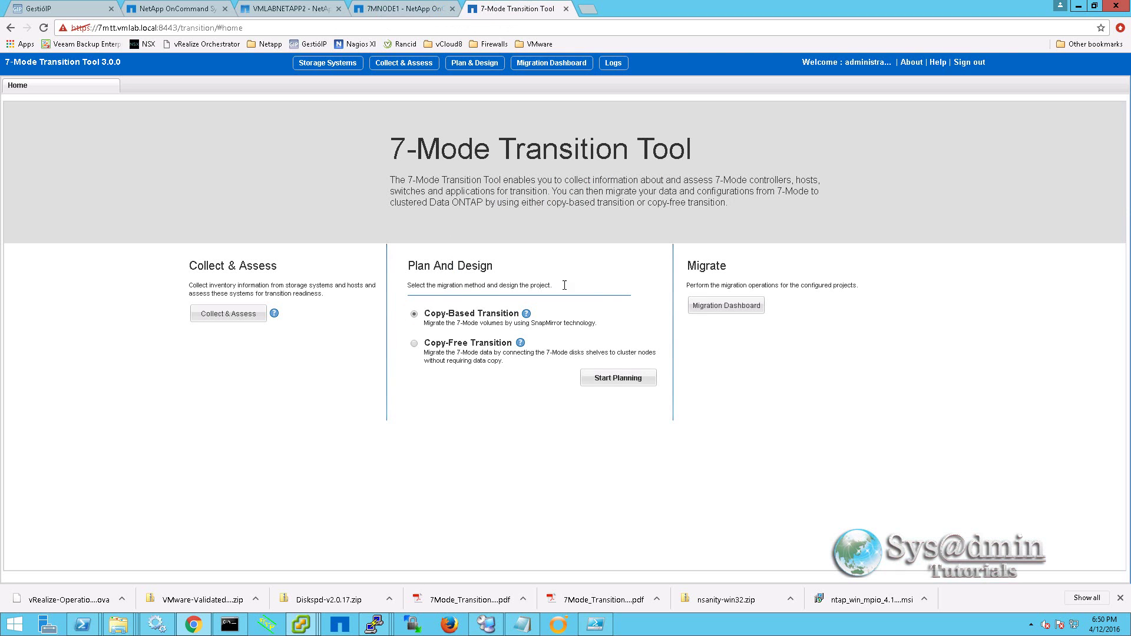
pyautogui.click(618, 378)
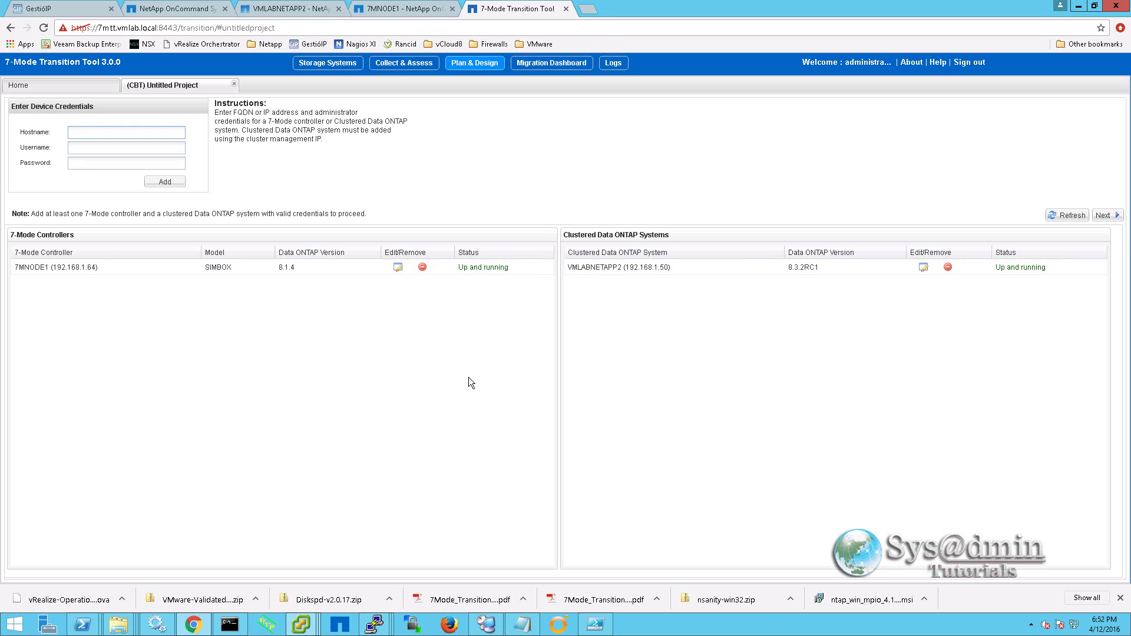
# Step: Mark the logs, install, db and quorum iSCSI volumes as stand-alone and create the project
pyautogui.click(1109, 215)
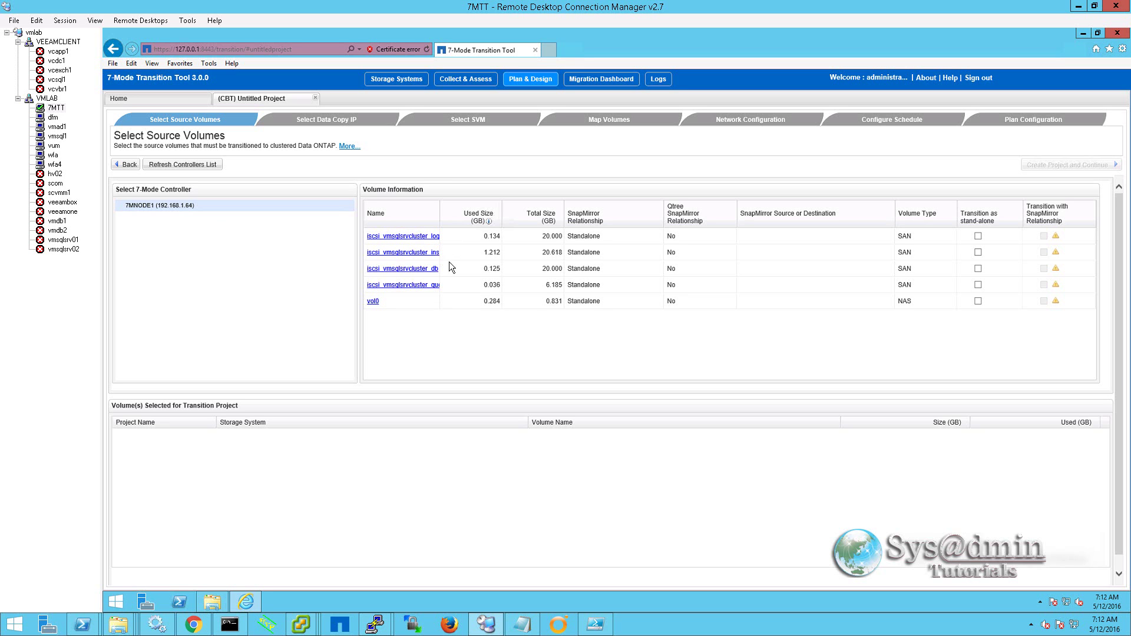
pyautogui.click(978, 236)
pyautogui.click(978, 252)
pyautogui.click(978, 269)
pyautogui.click(977, 284)
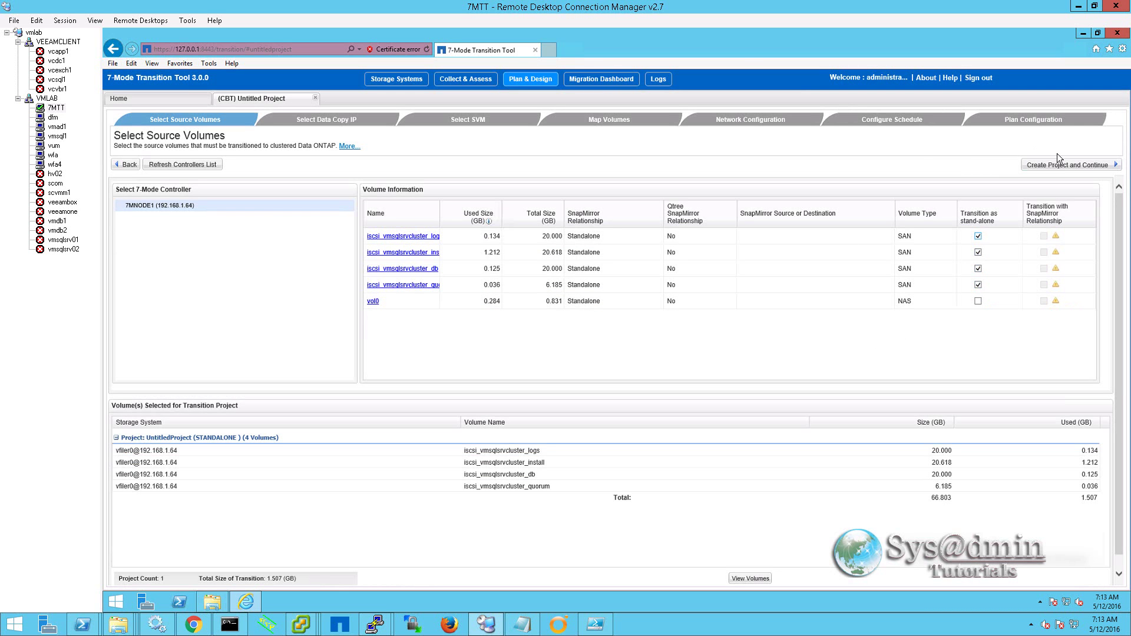
pyautogui.click(1082, 166)
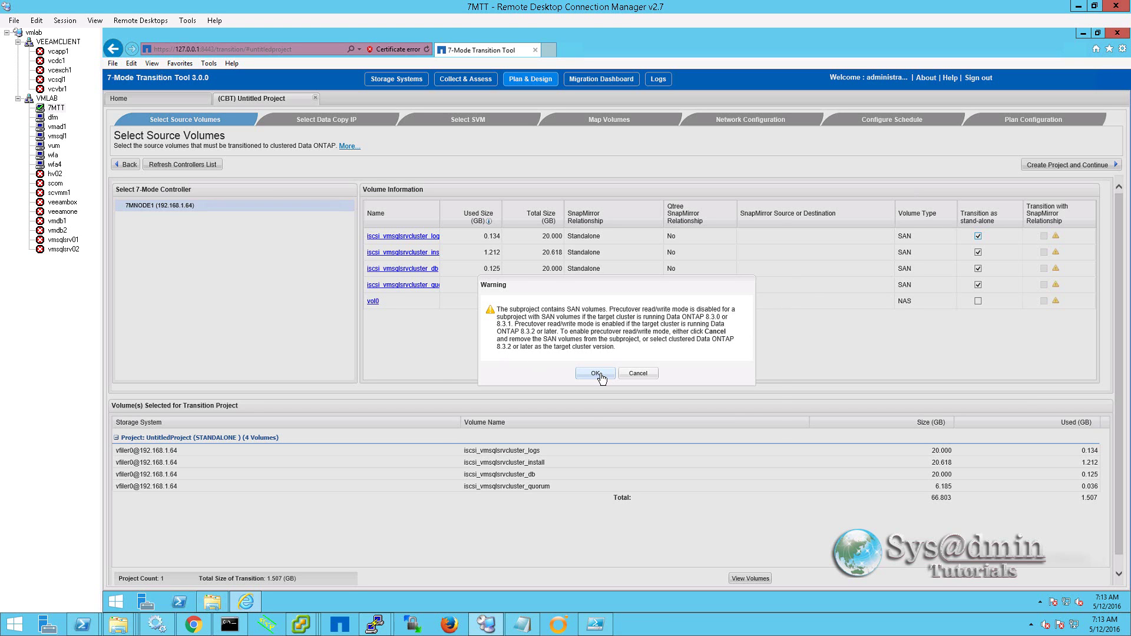
# Step: Accept the SAN warning and save the project as 'SQL' in Default_Group
pyautogui.click(596, 373)
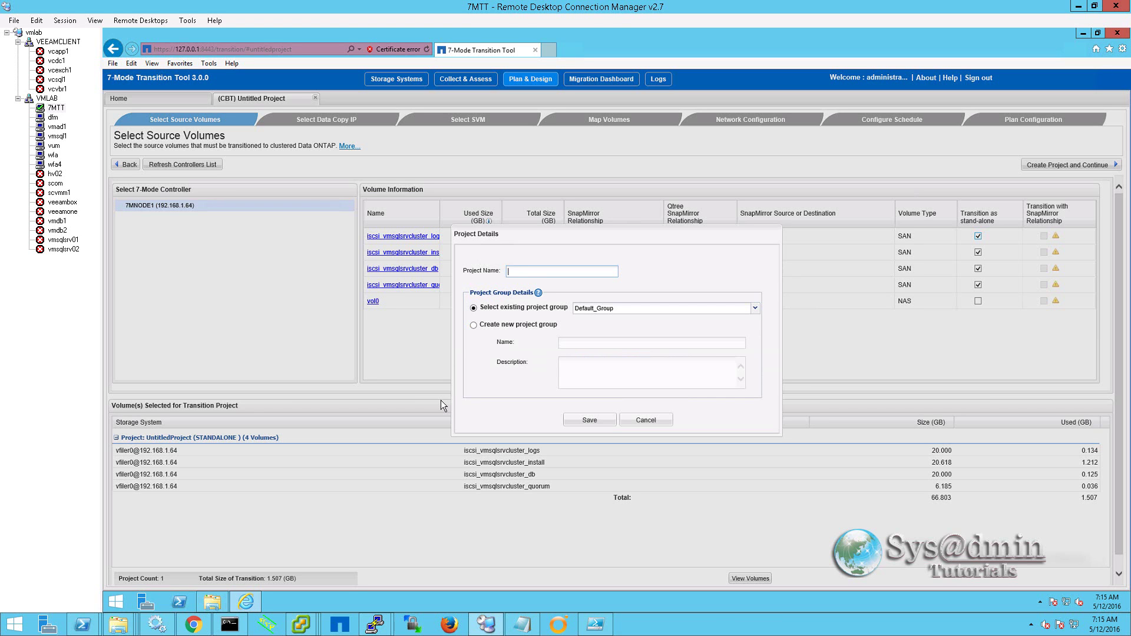
pyautogui.write('SQL')
pyautogui.click(592, 420)
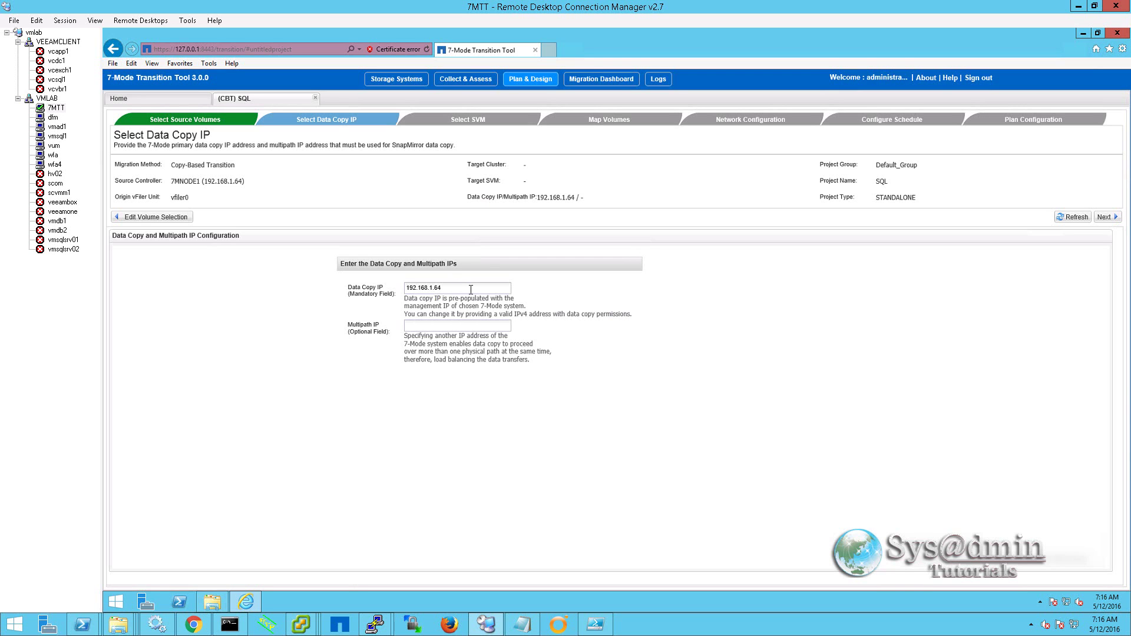
# Step: Choose SVM1 on VMLABNETAPP2 as the target SVM for the transition
pyautogui.click(1104, 217)
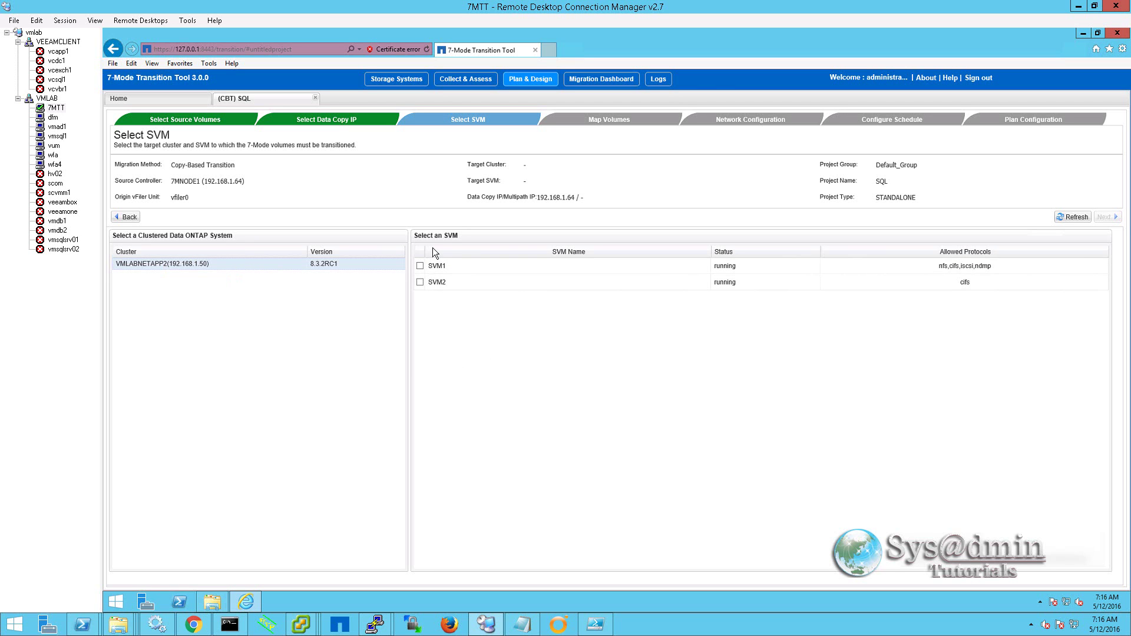
pyautogui.click(419, 265)
pyautogui.click(1104, 217)
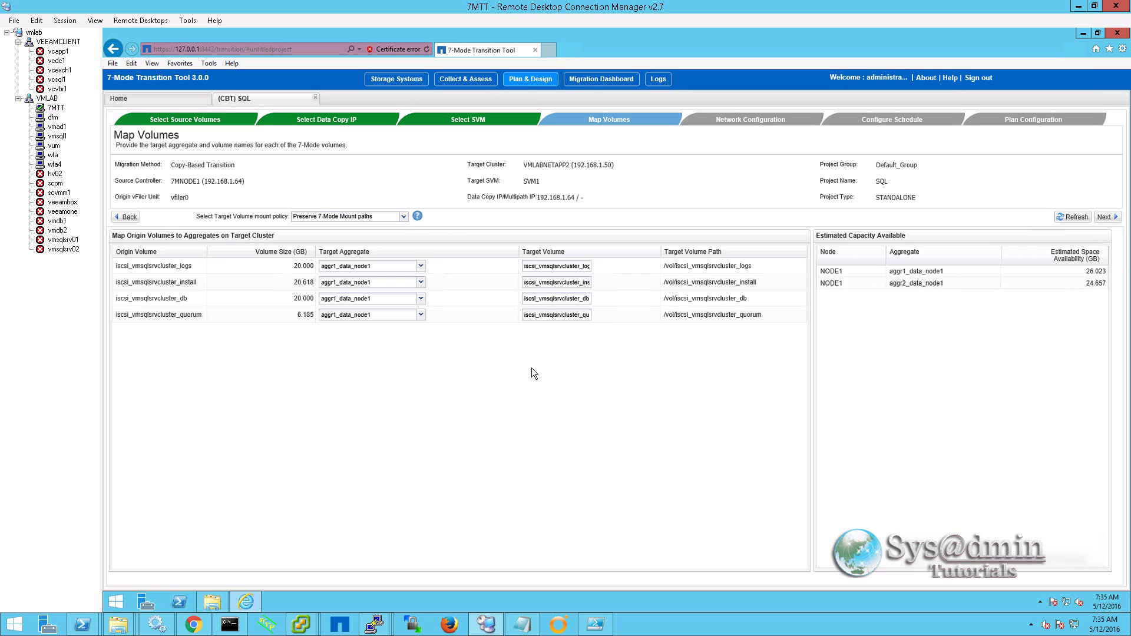
# Step: Review the target volume names and set the mount policy to Use clustered Data ONTAP volume name
pyautogui.click(543, 282)
pyautogui.click(544, 300)
pyautogui.click(545, 314)
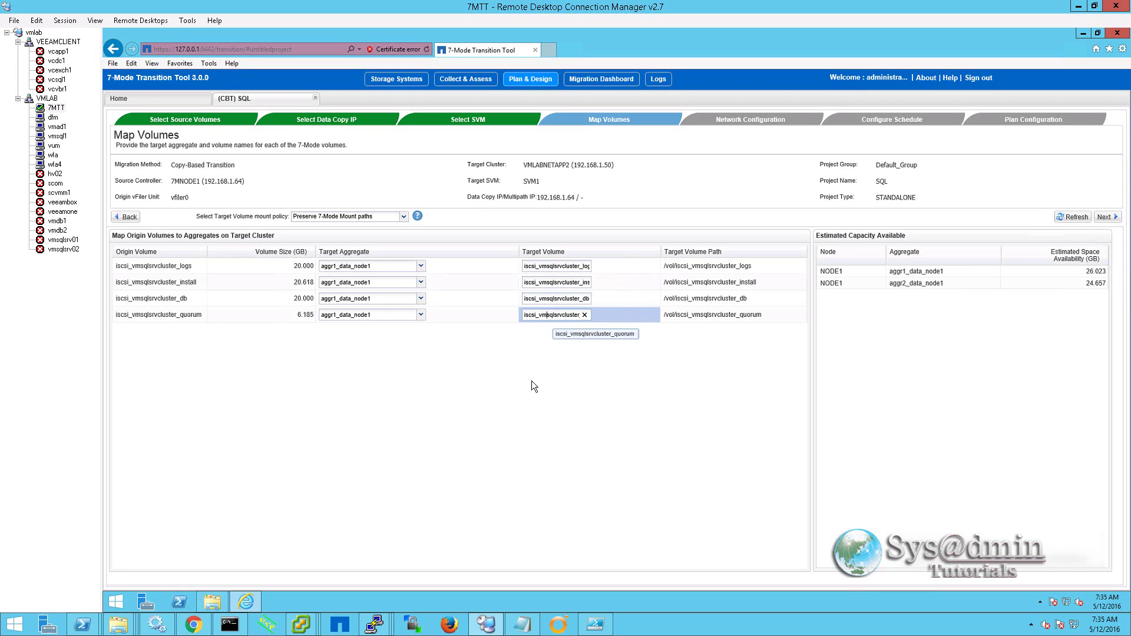
pyautogui.click(404, 216)
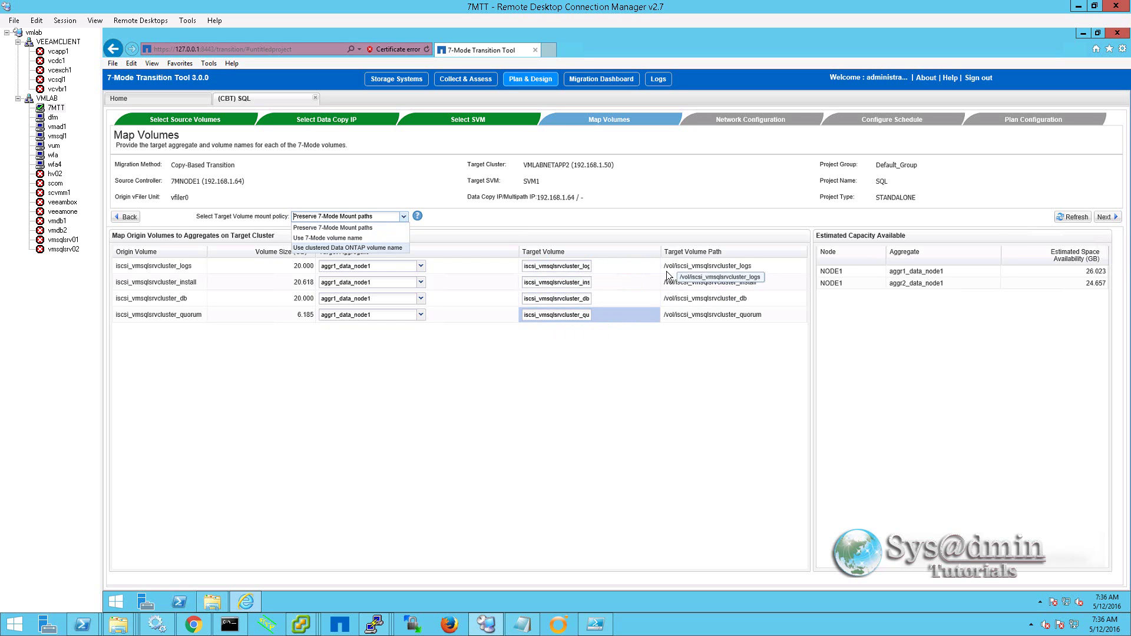
pyautogui.click(372, 248)
pyautogui.click(1106, 216)
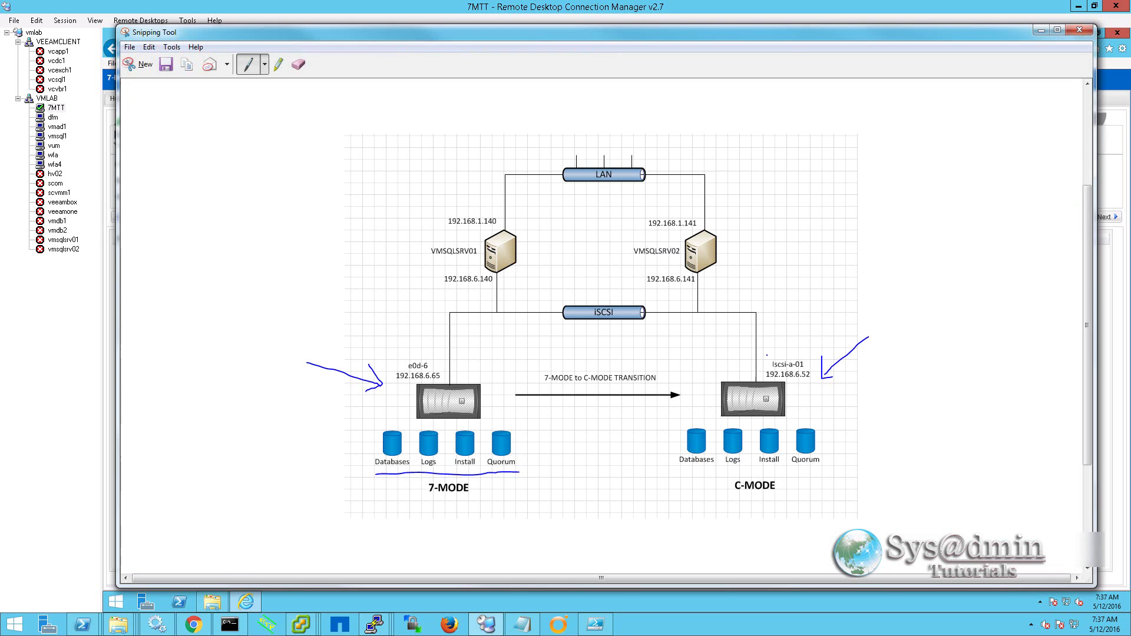
# Step: Skip adding LIFs on Network Configuration and begin a new data copy schedule
pyautogui.moveTo(774, 353)
pyautogui.mouseDown()
pyautogui.moveTo(758, 357)
pyautogui.moveTo(786, 386)
pyautogui.moveTo(816, 362)
pyautogui.moveTo(775, 353)
pyautogui.mouseUp()
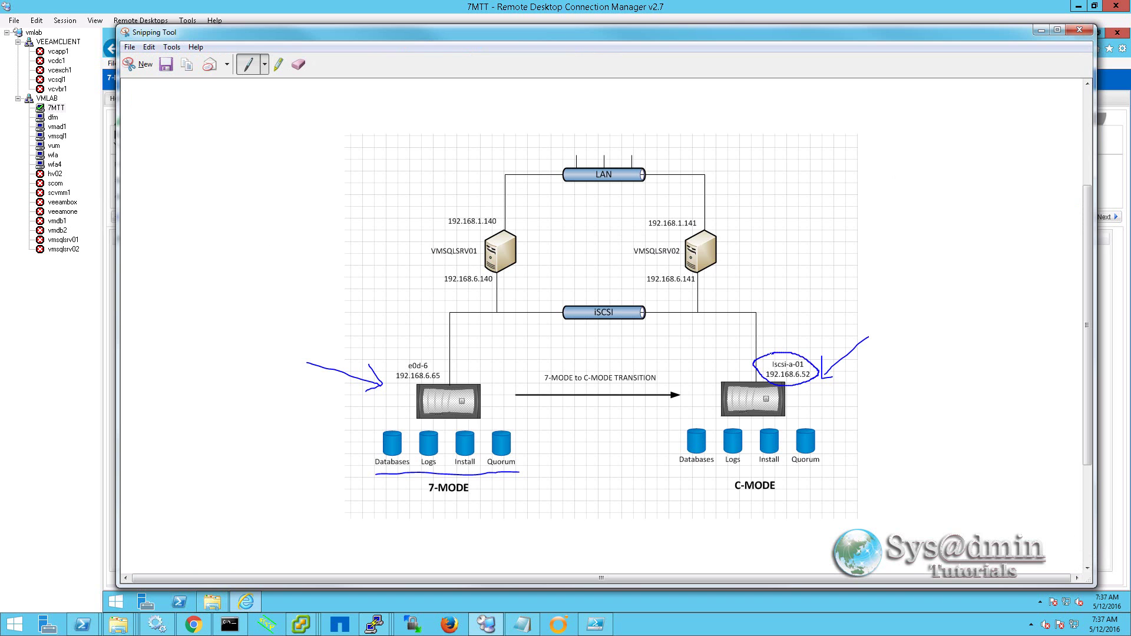
pyautogui.click(1041, 30)
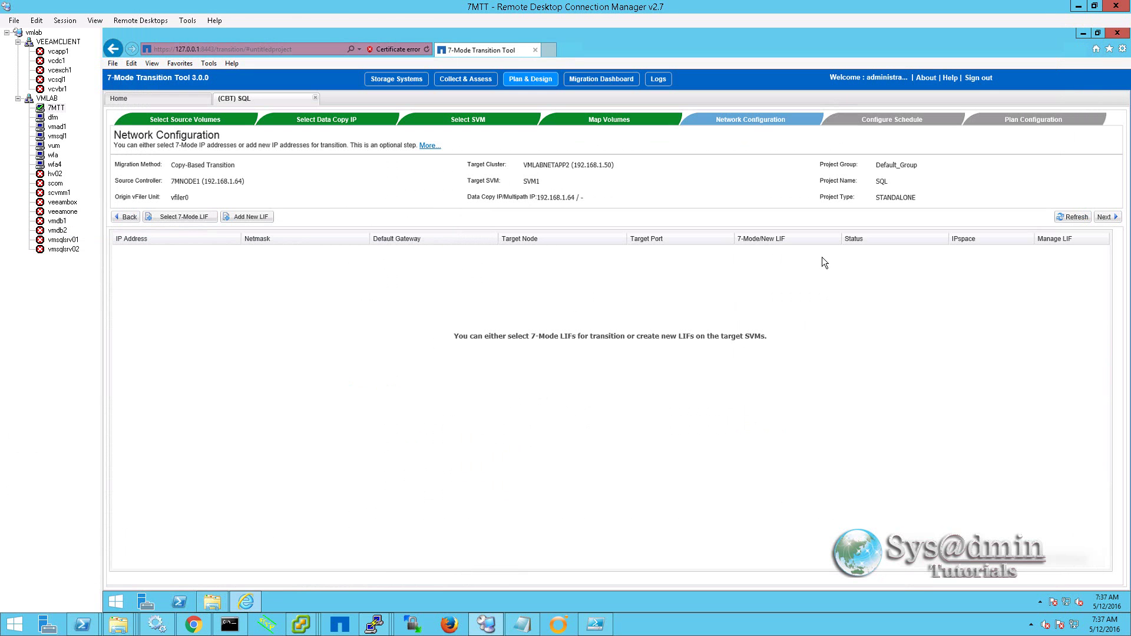
pyautogui.click(1104, 217)
pyautogui.click(190, 218)
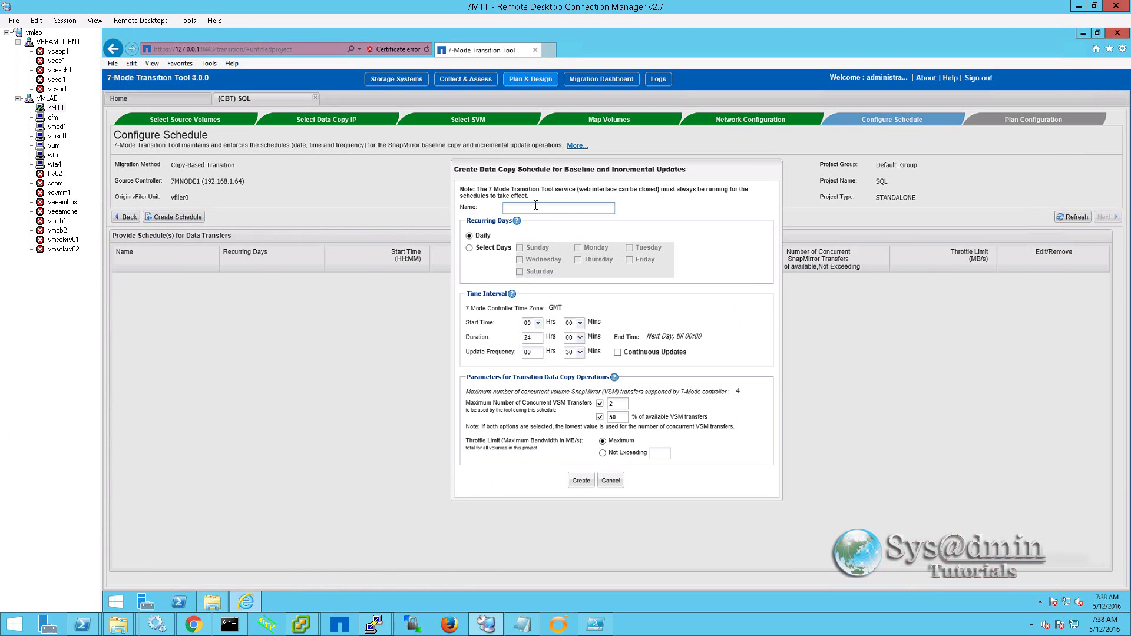
# Step: Create a data copy schedule named 'Snapmirror'
pyautogui.write('Snapmirror')
pyautogui.click(581, 480)
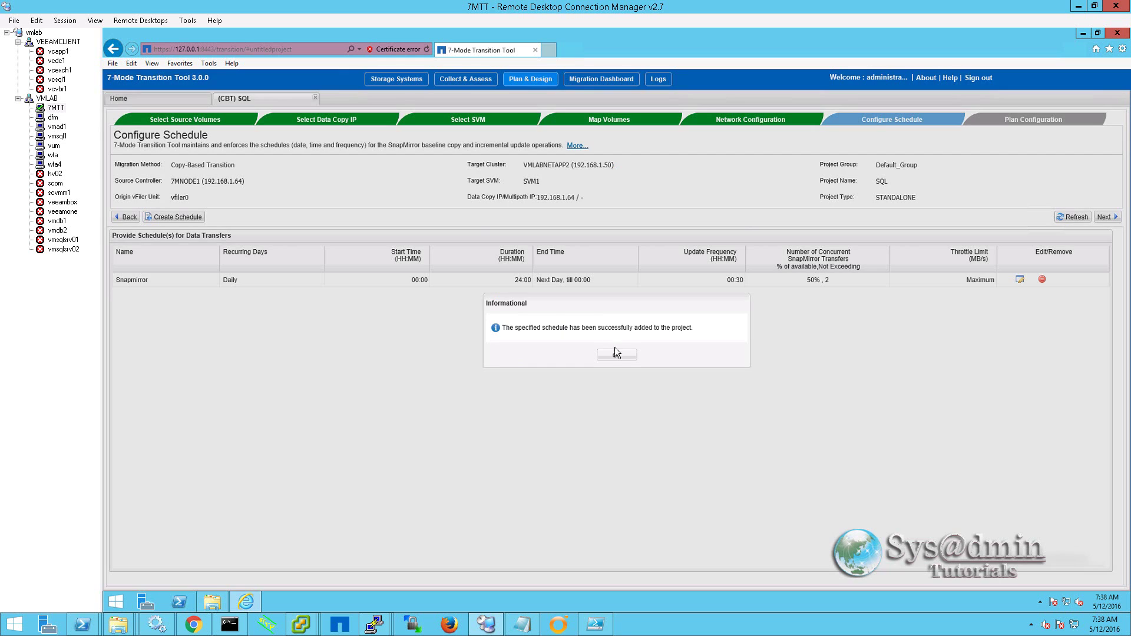
pyautogui.click(616, 355)
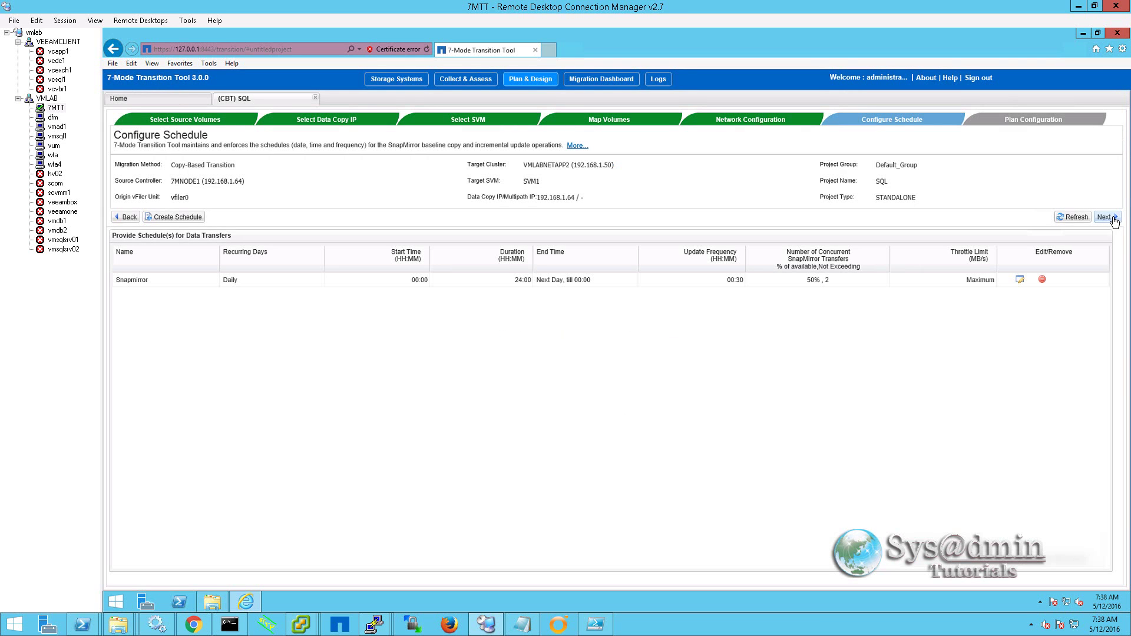
# Step: Enable Igroups and LUN Mapping and save the plan to the Migration Dashboard
pyautogui.click(1105, 216)
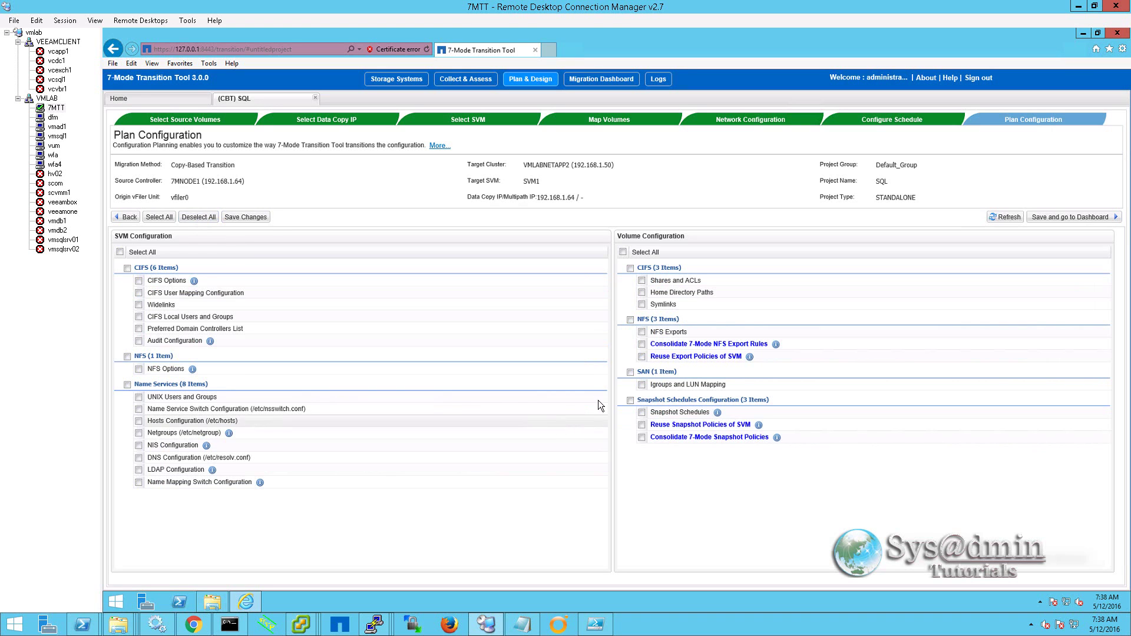
pyautogui.click(641, 384)
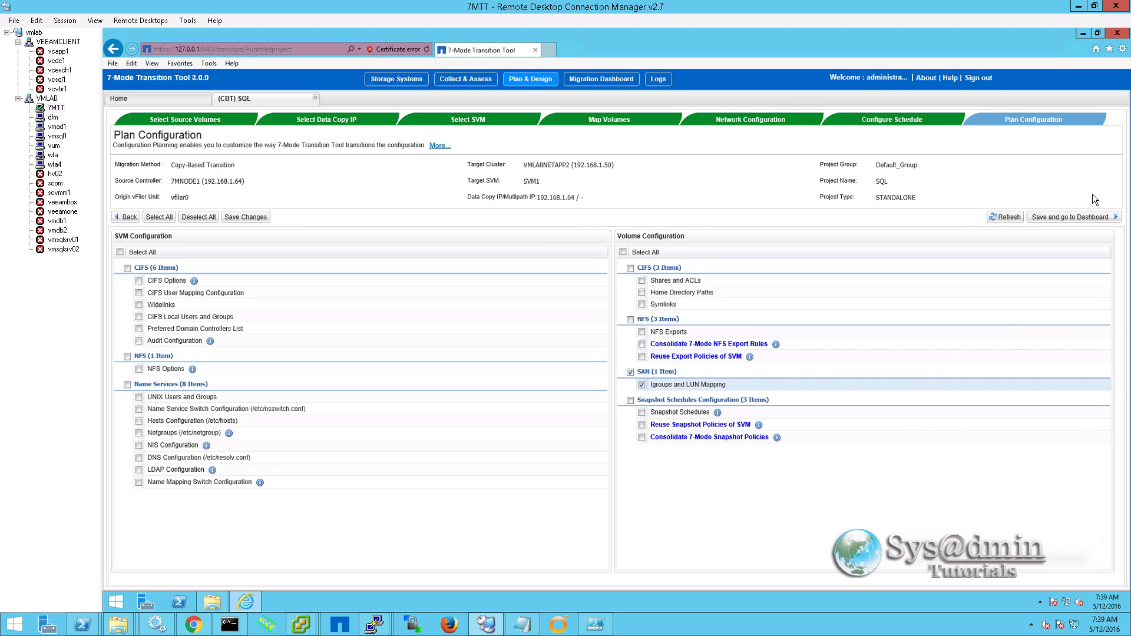
pyautogui.click(1090, 216)
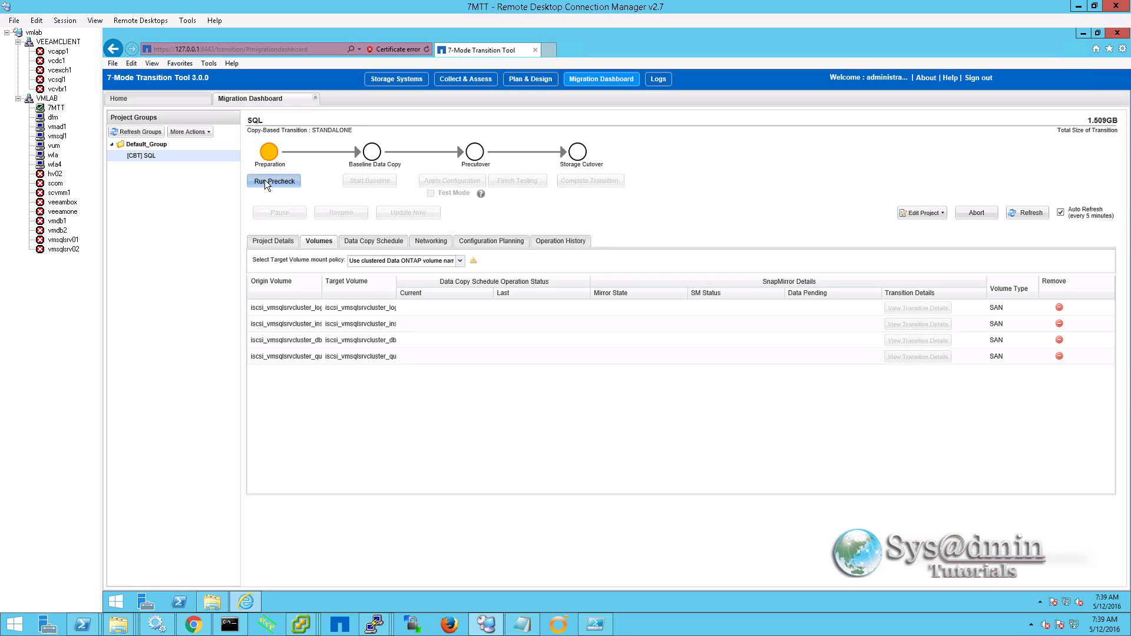
# Step: Run the SQL precheck, then start the baseline data copy despite its warnings
pyautogui.click(265, 181)
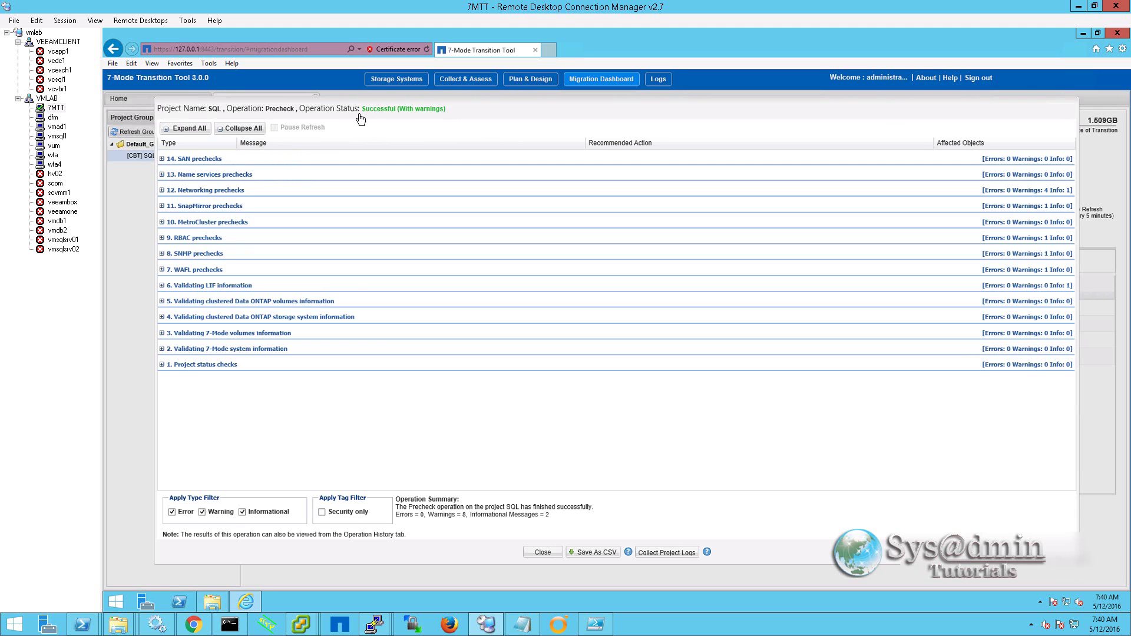
pyautogui.click(538, 551)
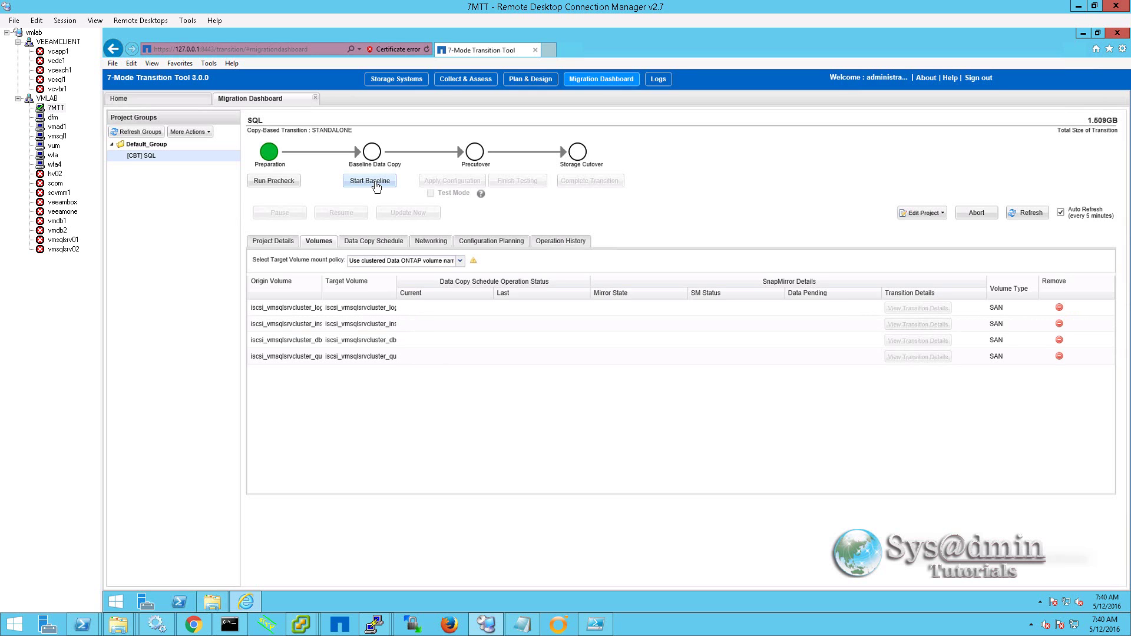
pyautogui.click(375, 181)
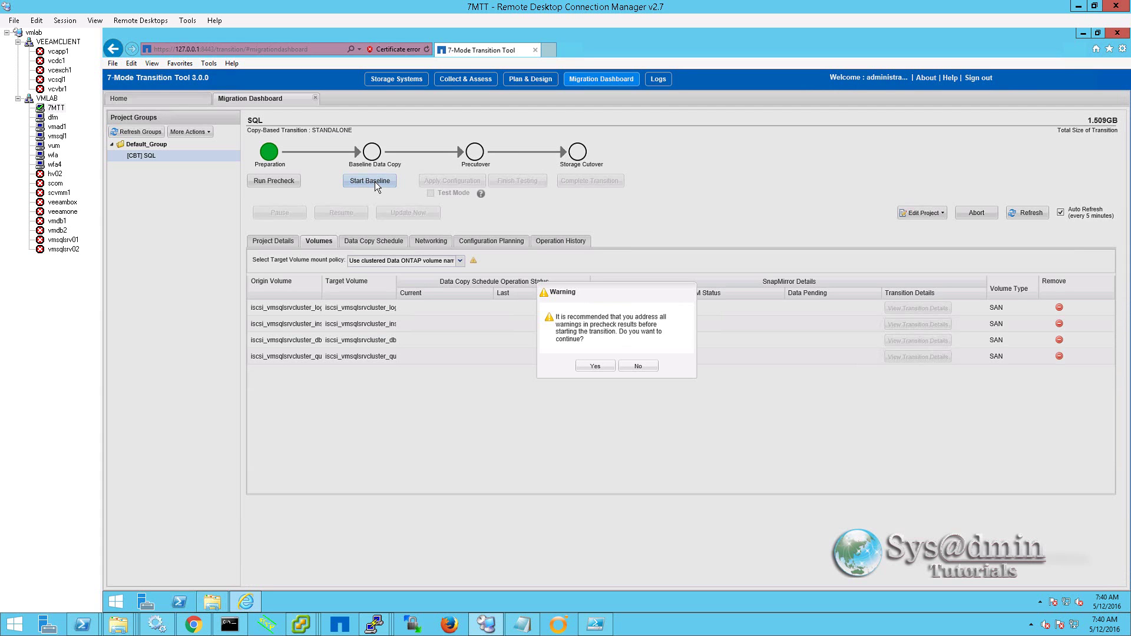
pyautogui.click(593, 366)
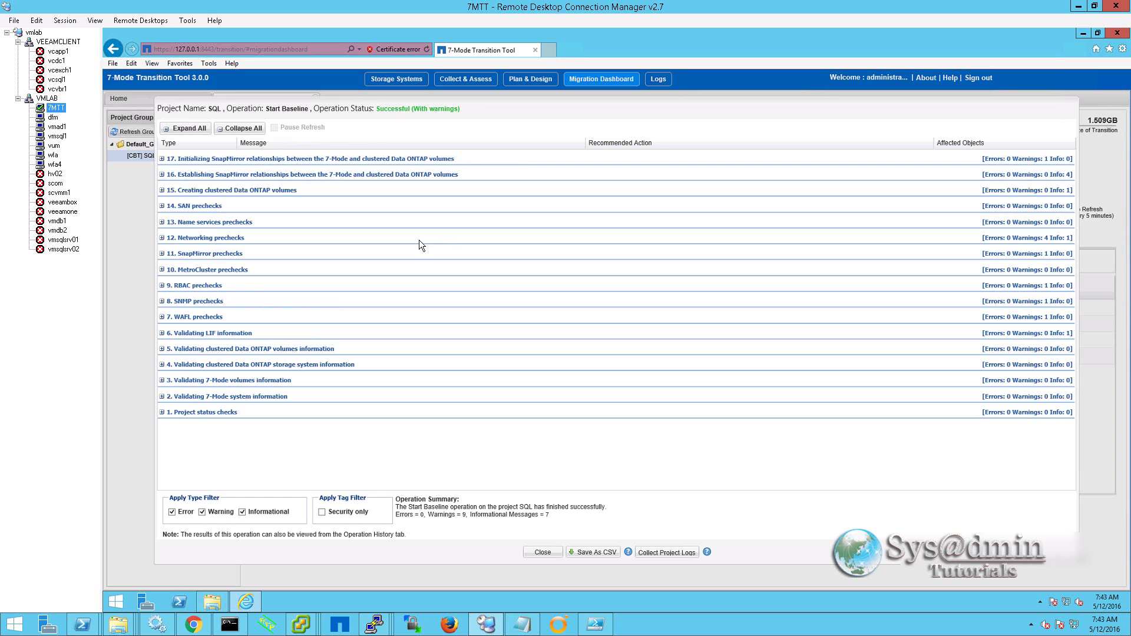
pyautogui.click(550, 553)
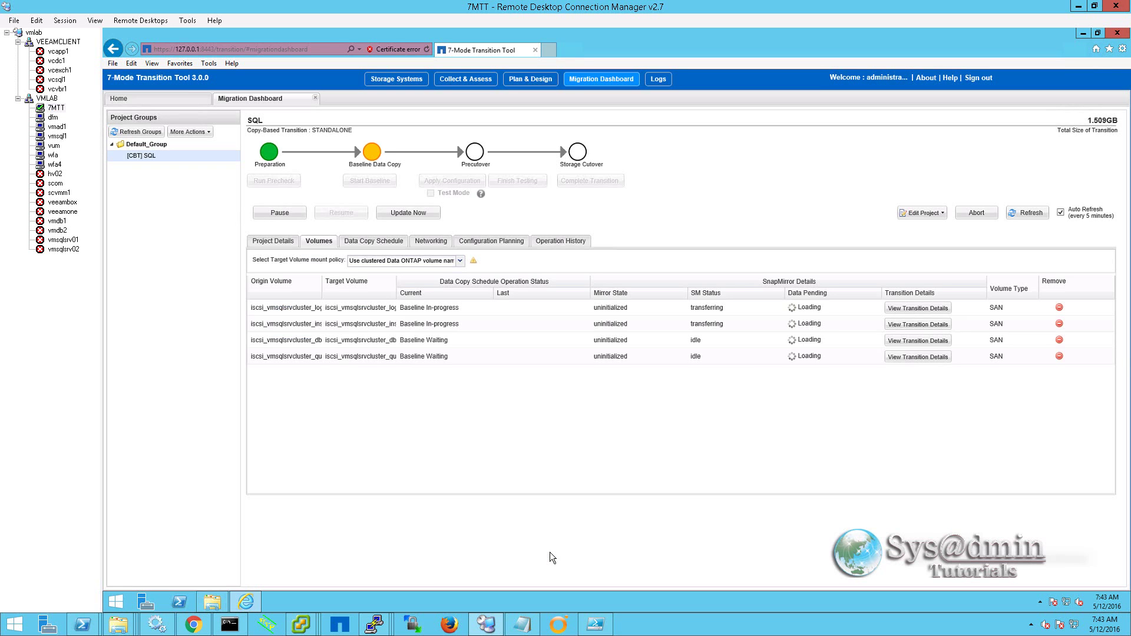
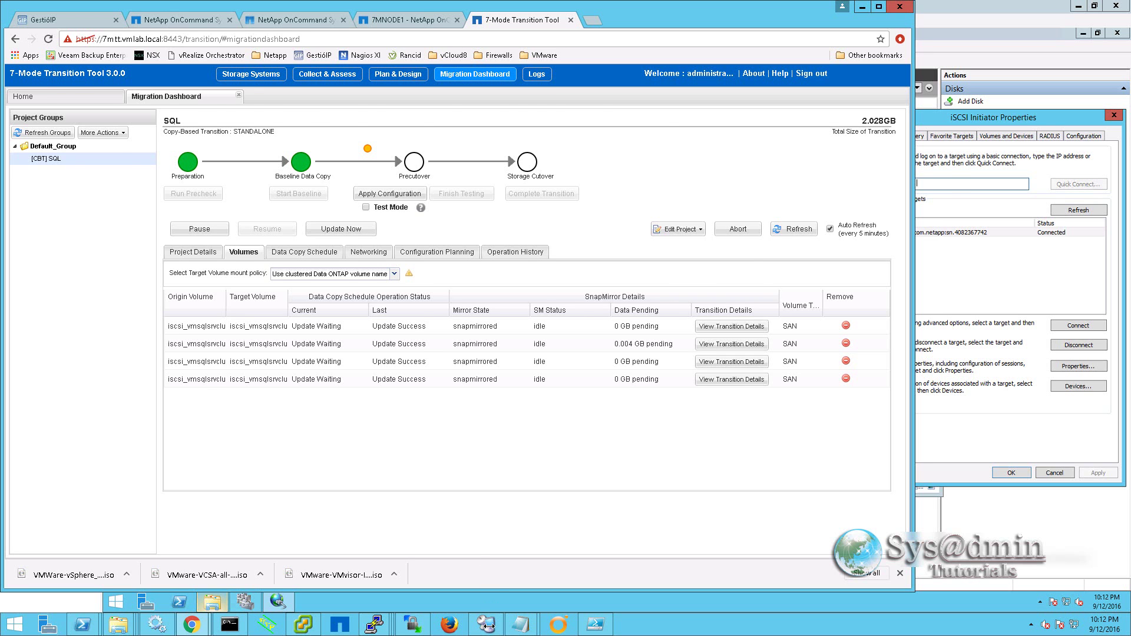
# Step: On vmsqlsrv01, review the connected NetApp iSCSI target and its target portals
pyautogui.click(486, 625)
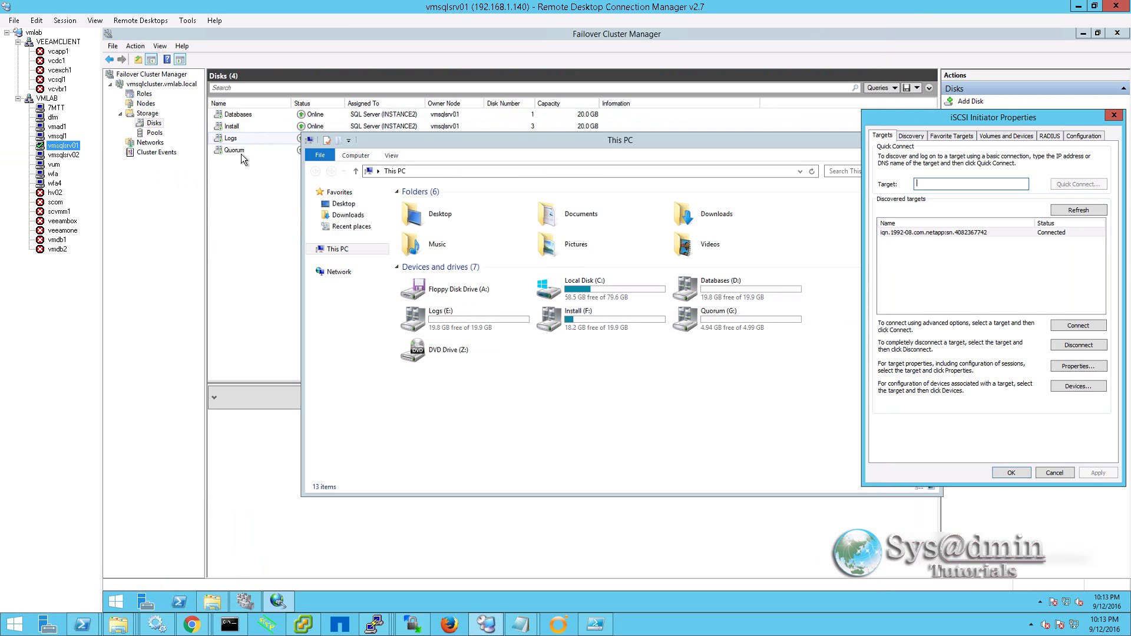
pyautogui.click(434, 143)
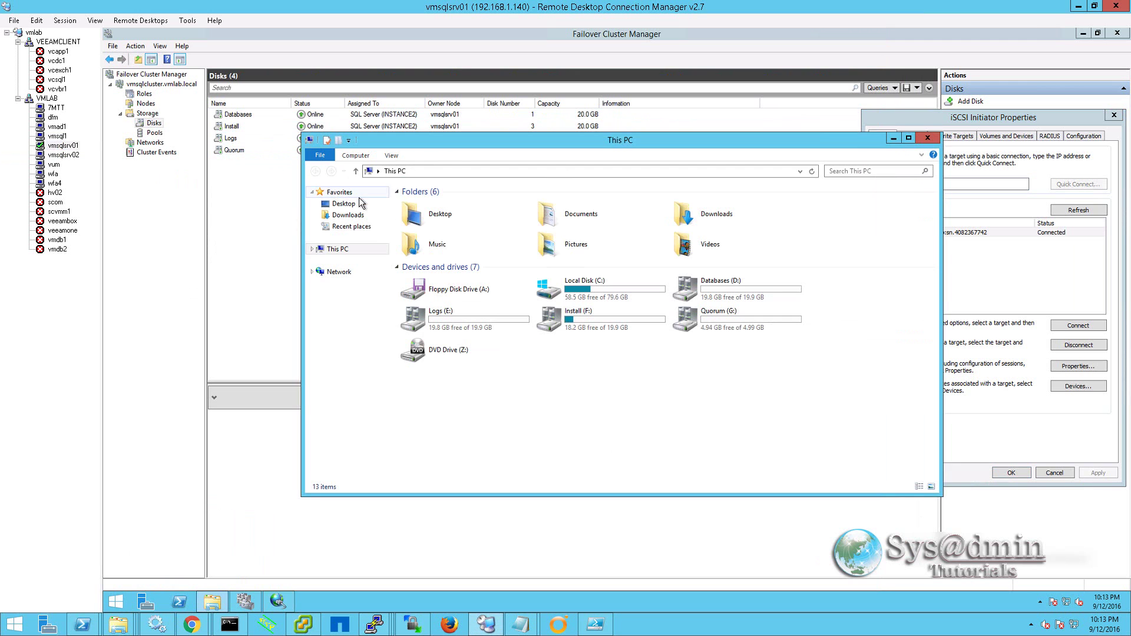
pyautogui.moveTo(460, 145); pyautogui.dragTo(358, 185)
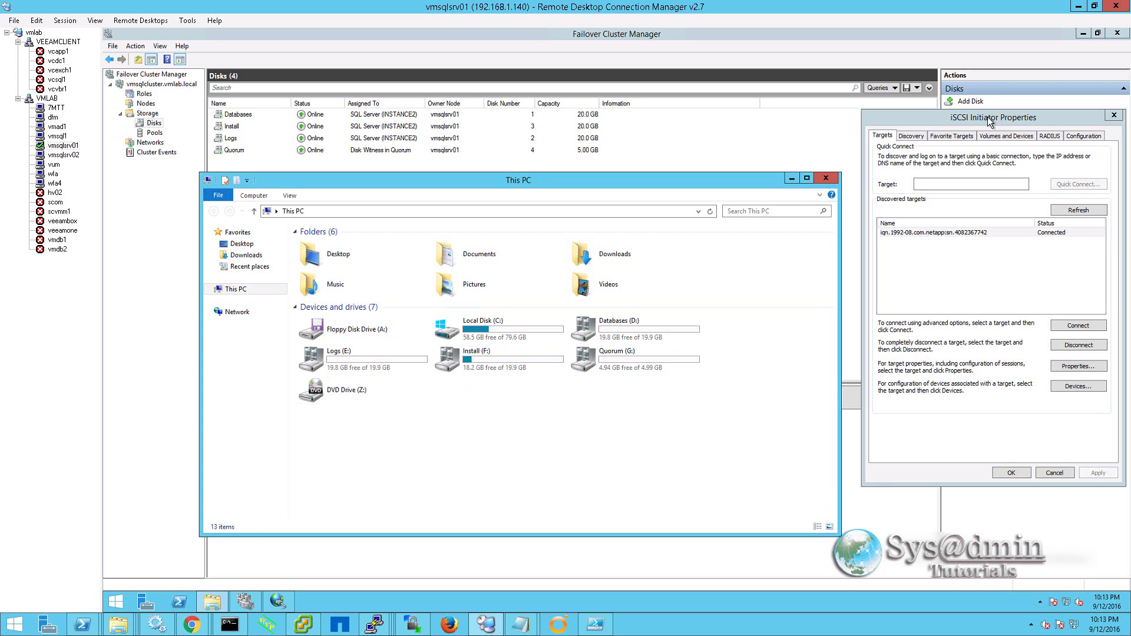
pyautogui.click(1006, 120)
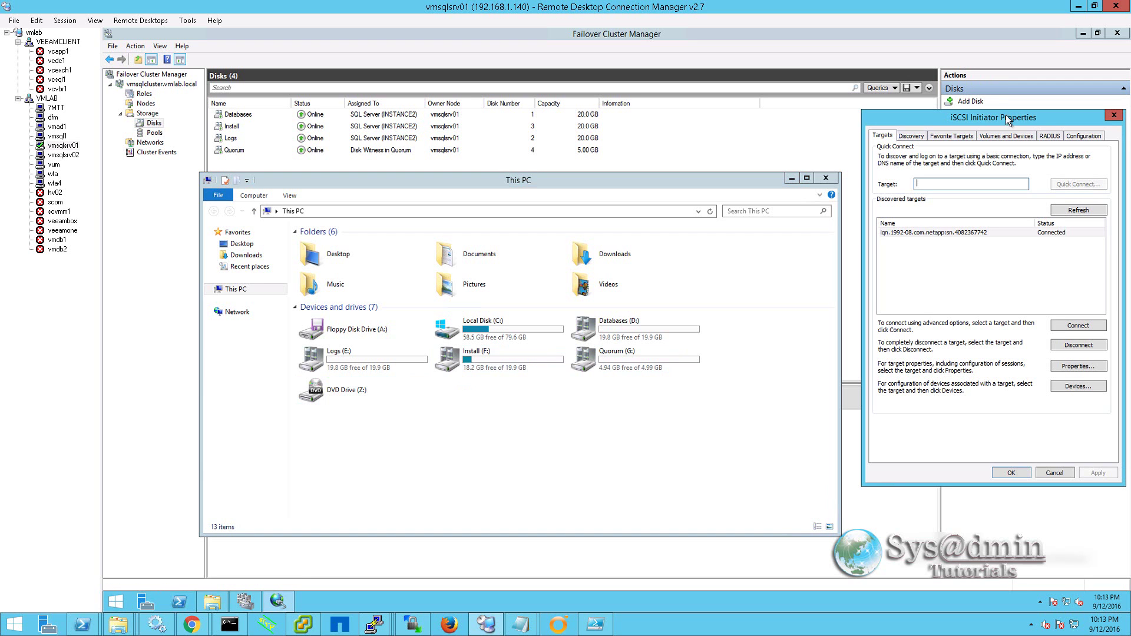
pyautogui.click(901, 235)
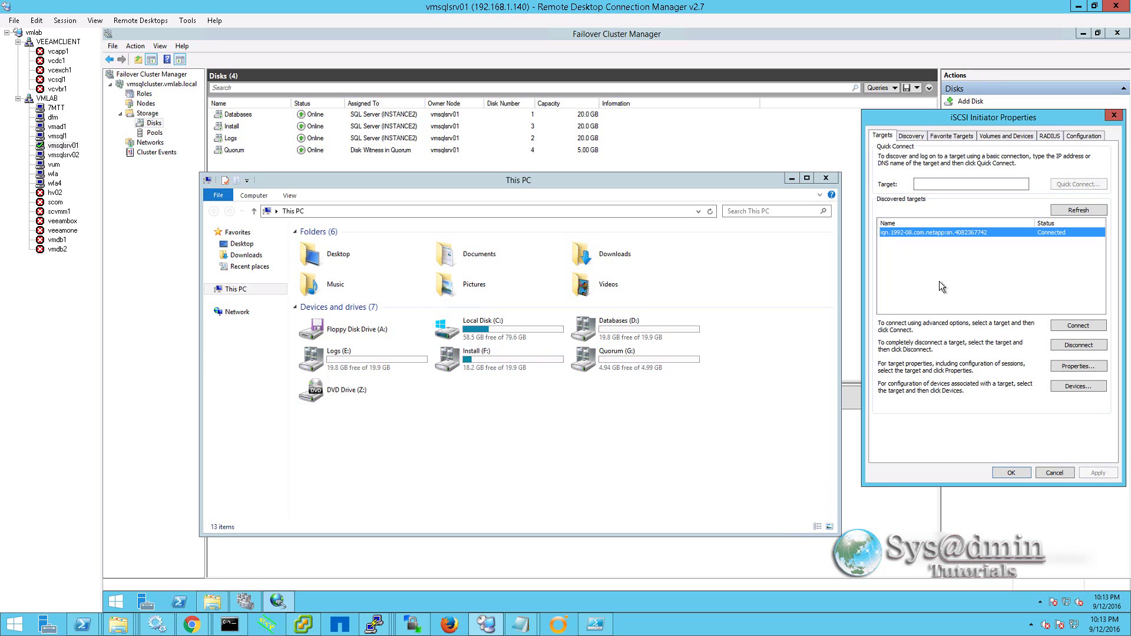
pyautogui.click(913, 136)
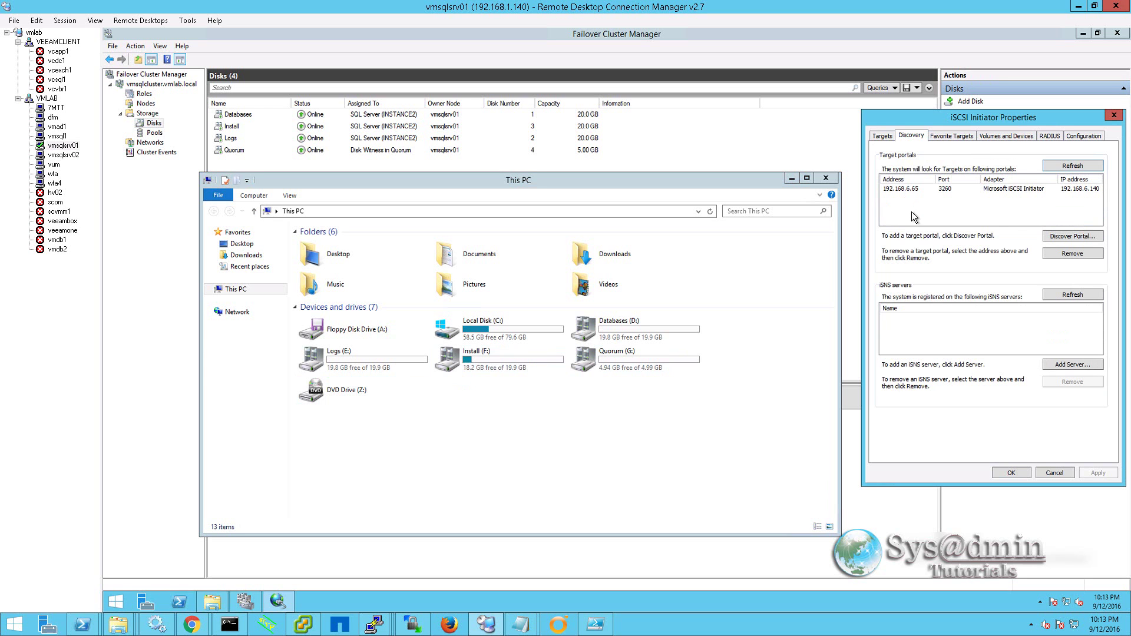
# Step: On vmsqlsrv02, confirm the connected NetApp target uses portal 192.168.6.65
pyautogui.click(84, 131)
pyautogui.click(74, 157)
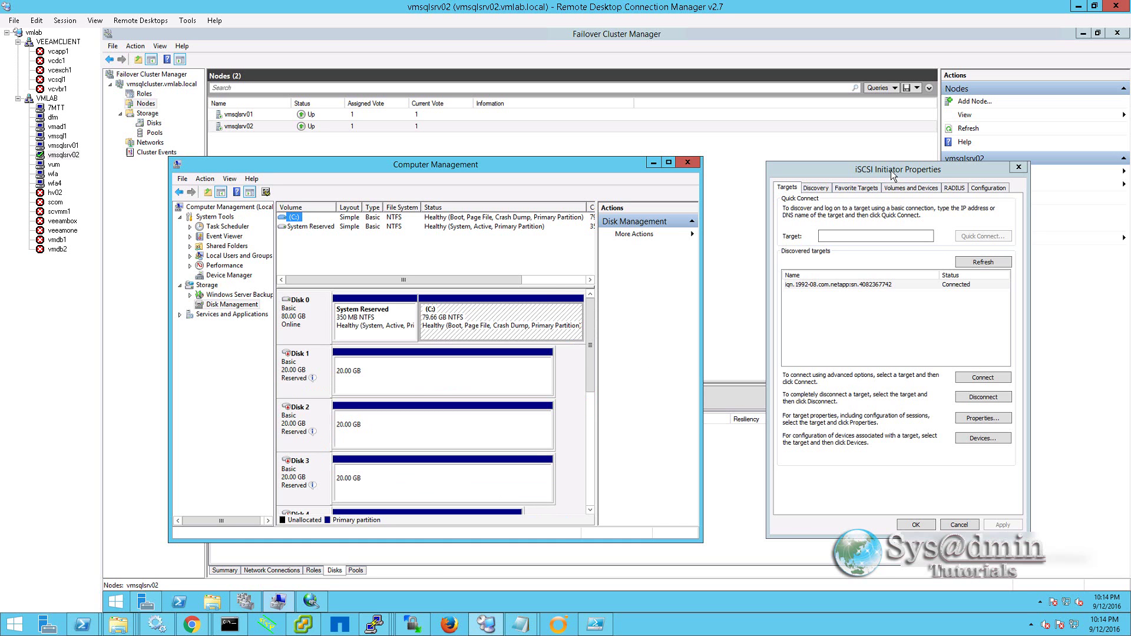
pyautogui.click(836, 285)
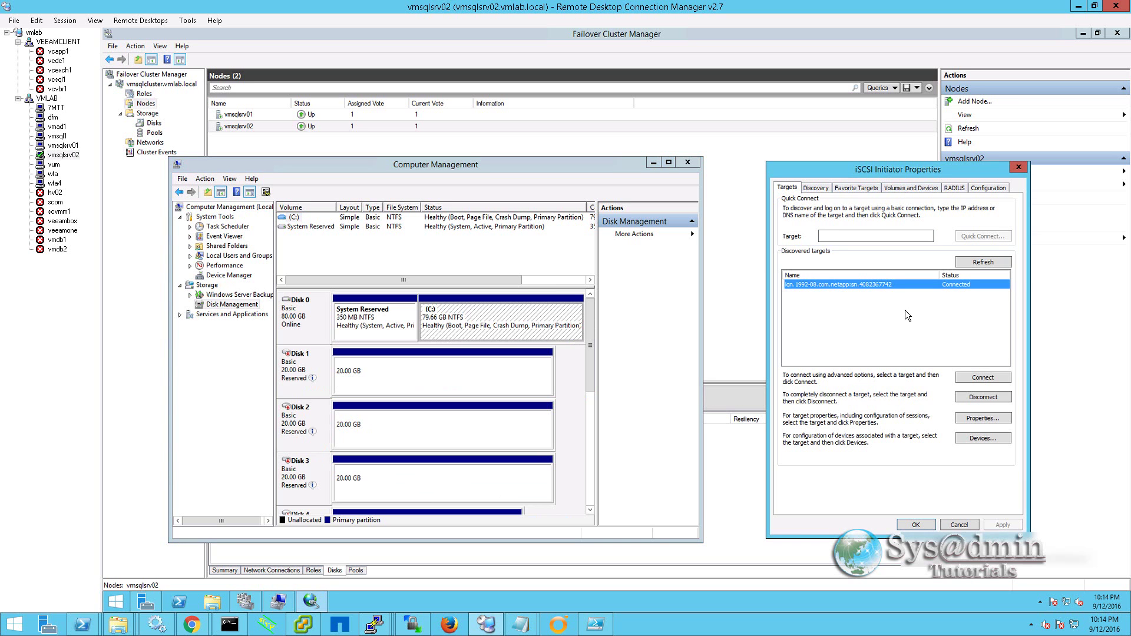
pyautogui.click(817, 189)
pyautogui.click(811, 241)
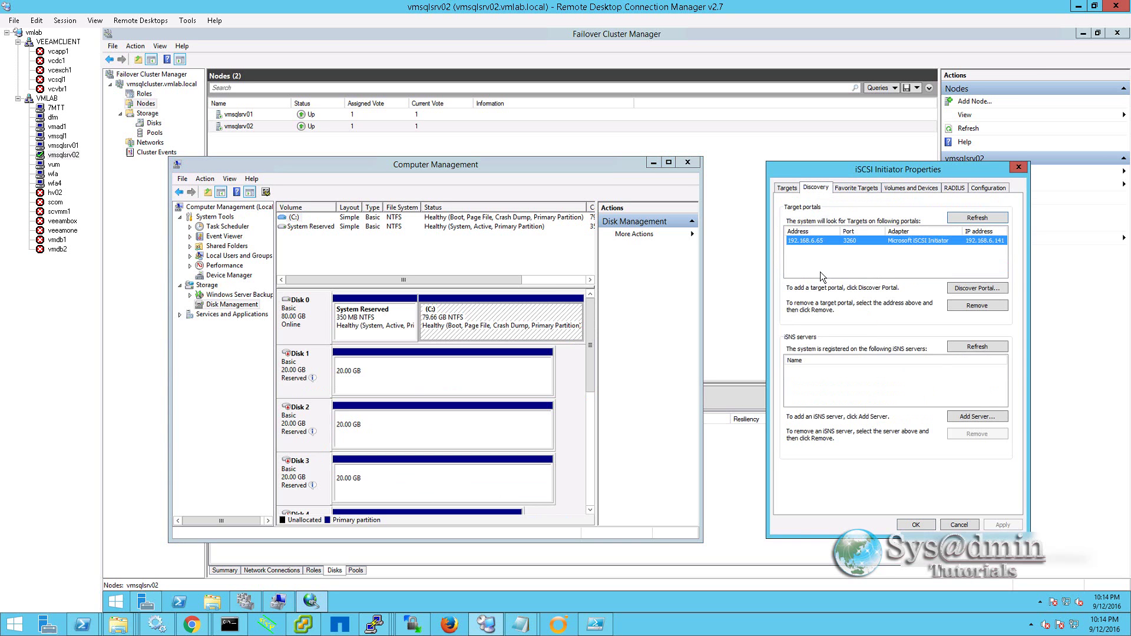
# Step: Return to the vmsqlsrv01 session and open its Start screen
pyautogui.click(69, 146)
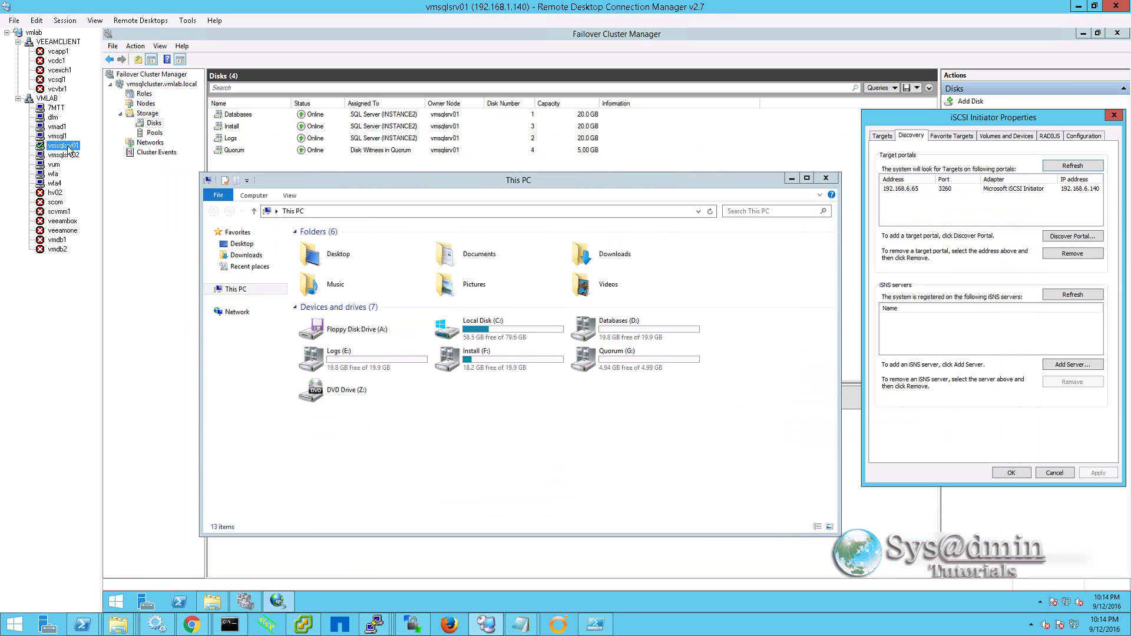
pyautogui.click(253, 526)
pyautogui.click(115, 601)
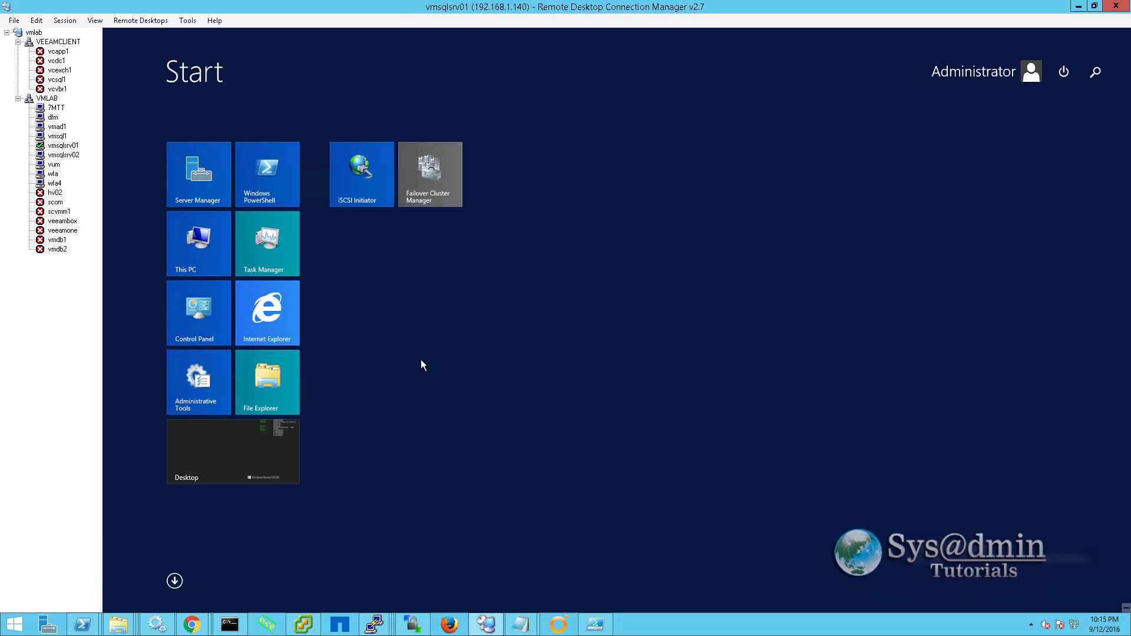
# Step: Launch SSMS, connect to VMSQLCLUSTER2\INSTANCE2 and open the test2 database properties
pyautogui.write('sql')
pyautogui.press('Return')
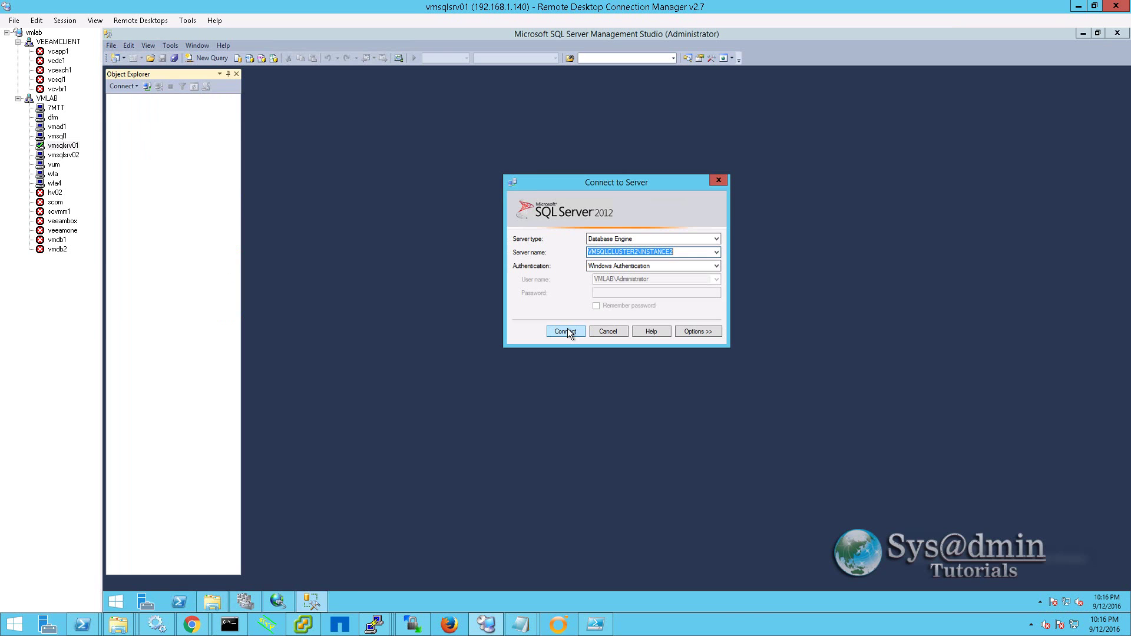
pyautogui.click(567, 330)
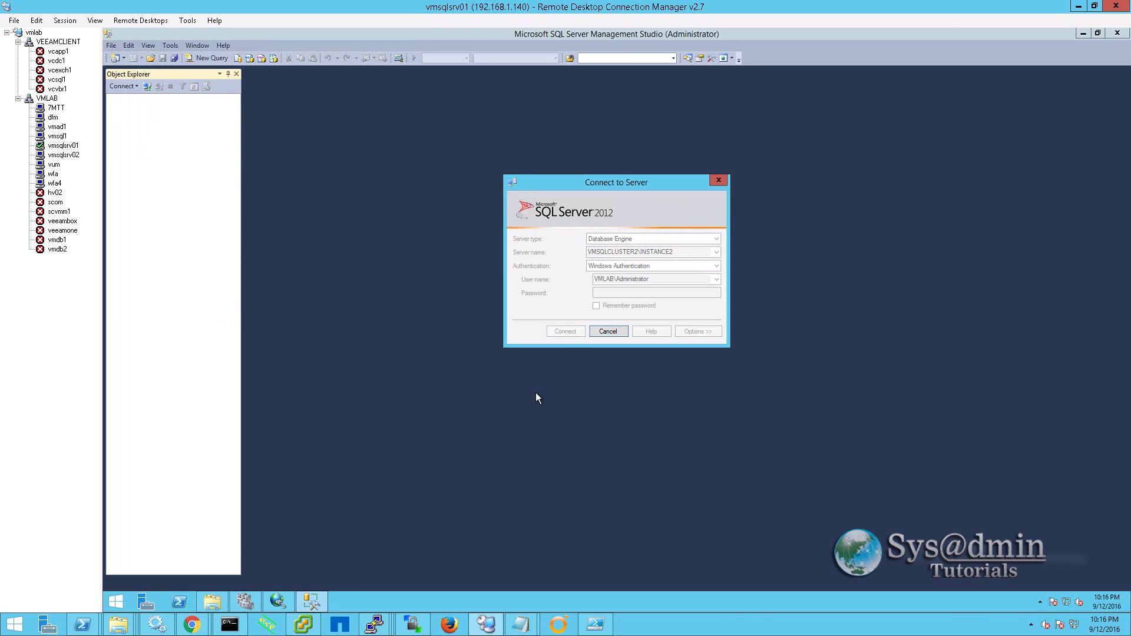
pyautogui.doubleClick(150, 113)
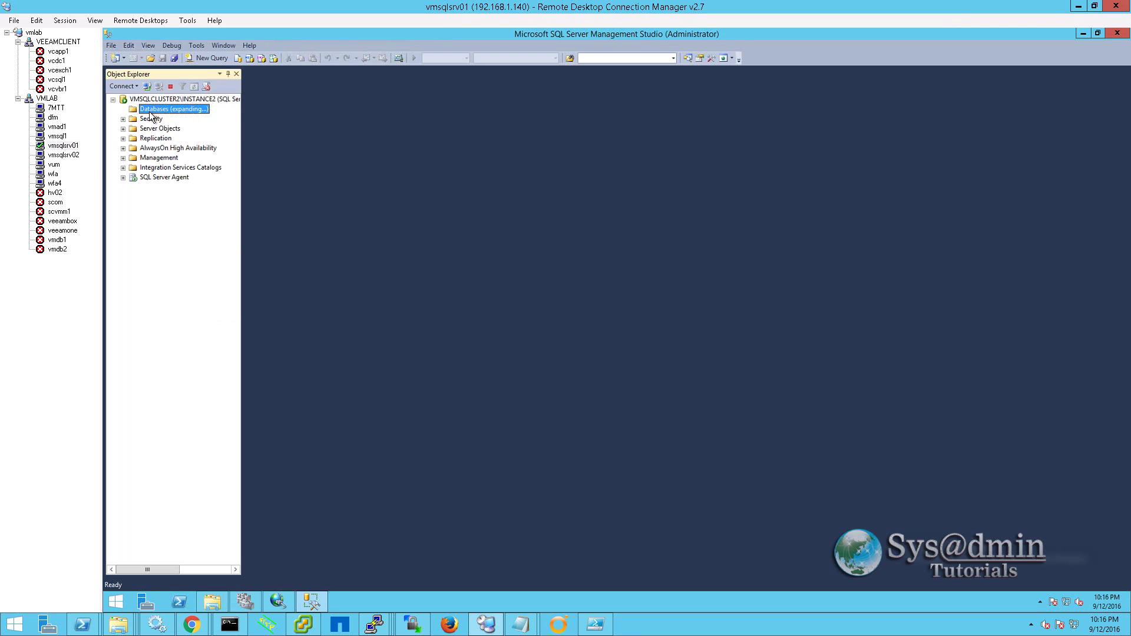
pyautogui.click(157, 138)
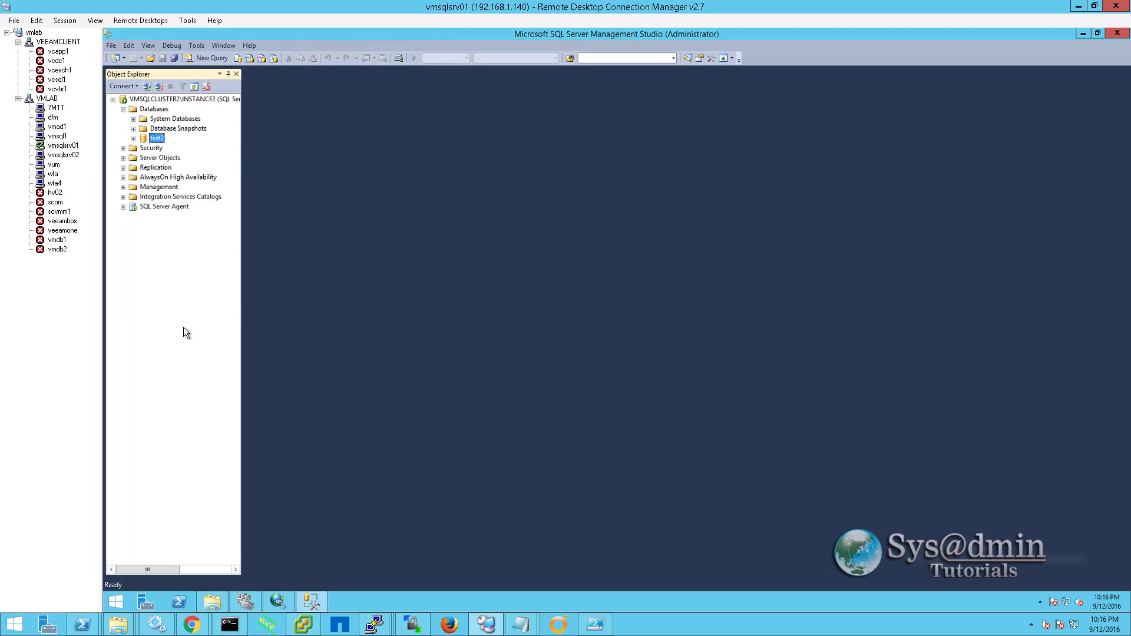
pyautogui.rightClick(155, 140)
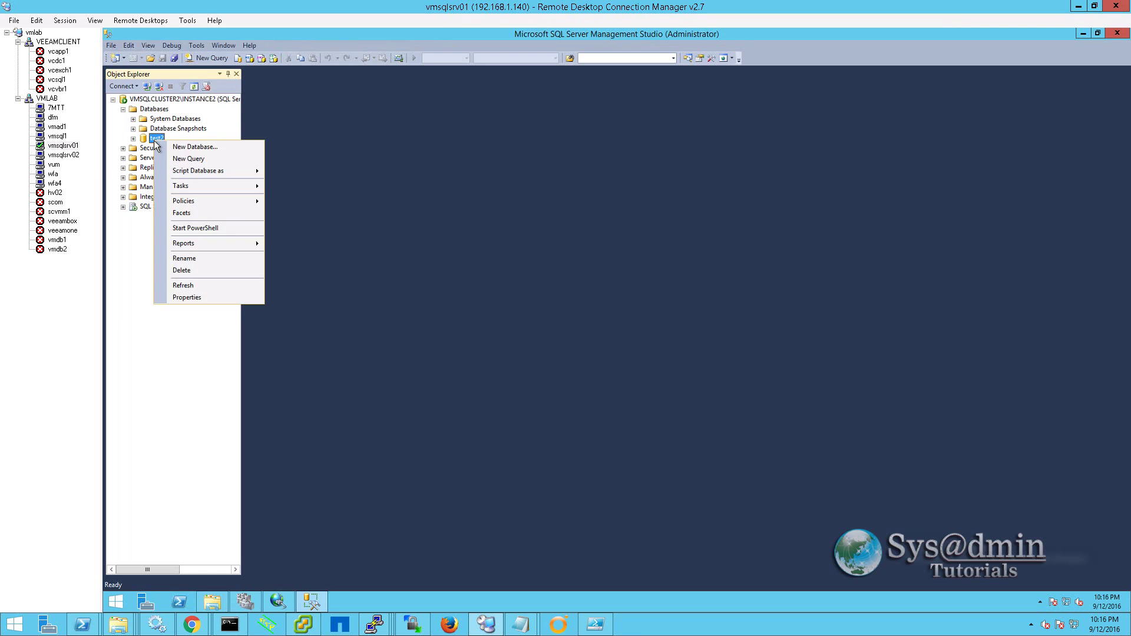
pyautogui.click(200, 298)
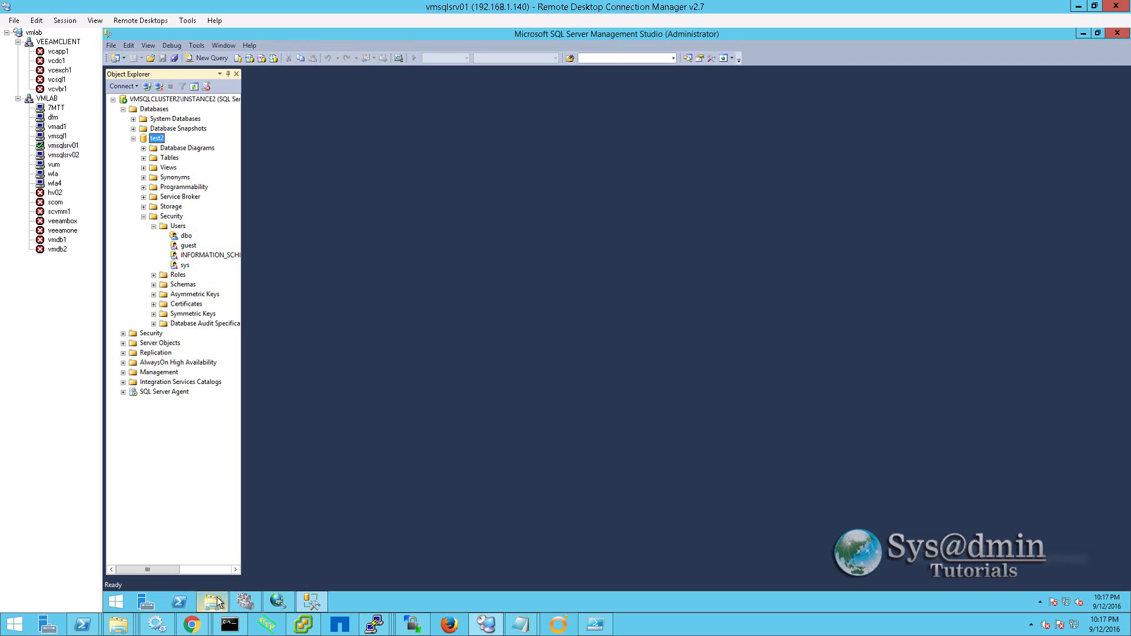
# Step: Browse to D:\MSSQL11.INSTANCE2\MSSQL\Data to confirm test2's data file location
pyautogui.click(212, 600)
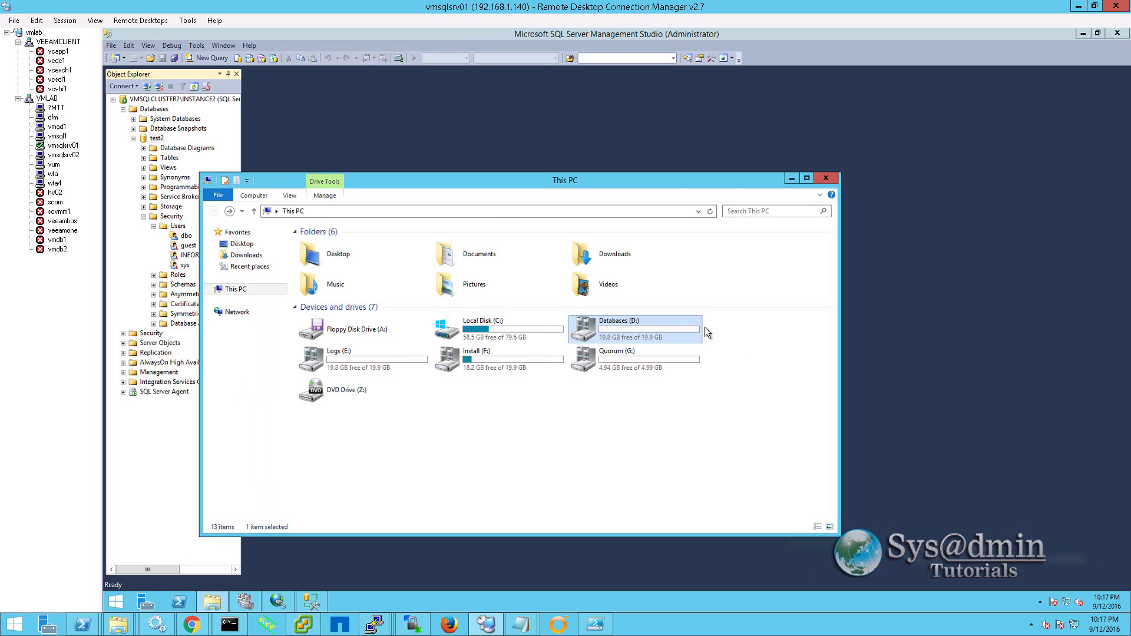
pyautogui.doubleClick(618, 330)
pyautogui.doubleClick(323, 246)
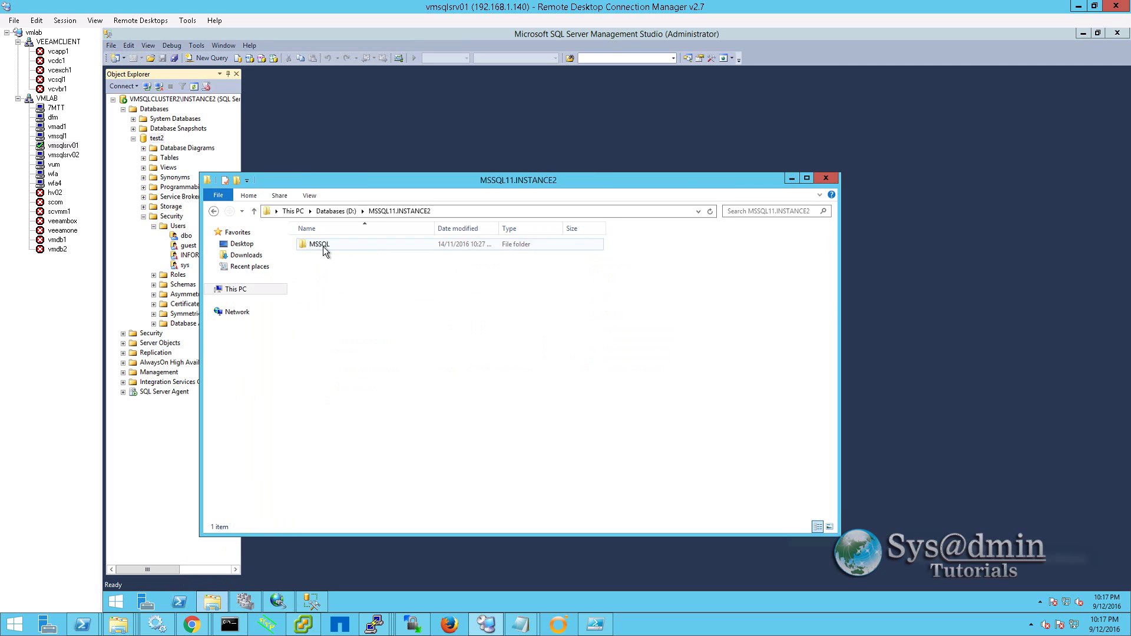
pyautogui.doubleClick(323, 246)
pyautogui.doubleClick(322, 246)
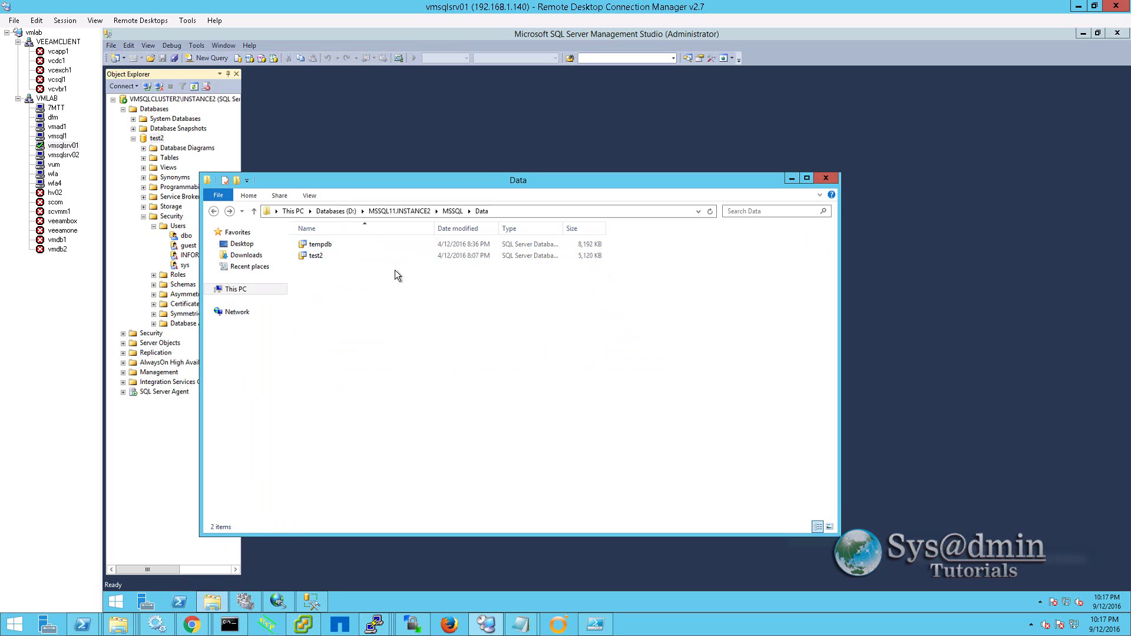
# Step: Confirm test2's log files in E:\MSSQL11.INSTANCE2\MSSQL\Data, then close Management Studio
pyautogui.click(294, 212)
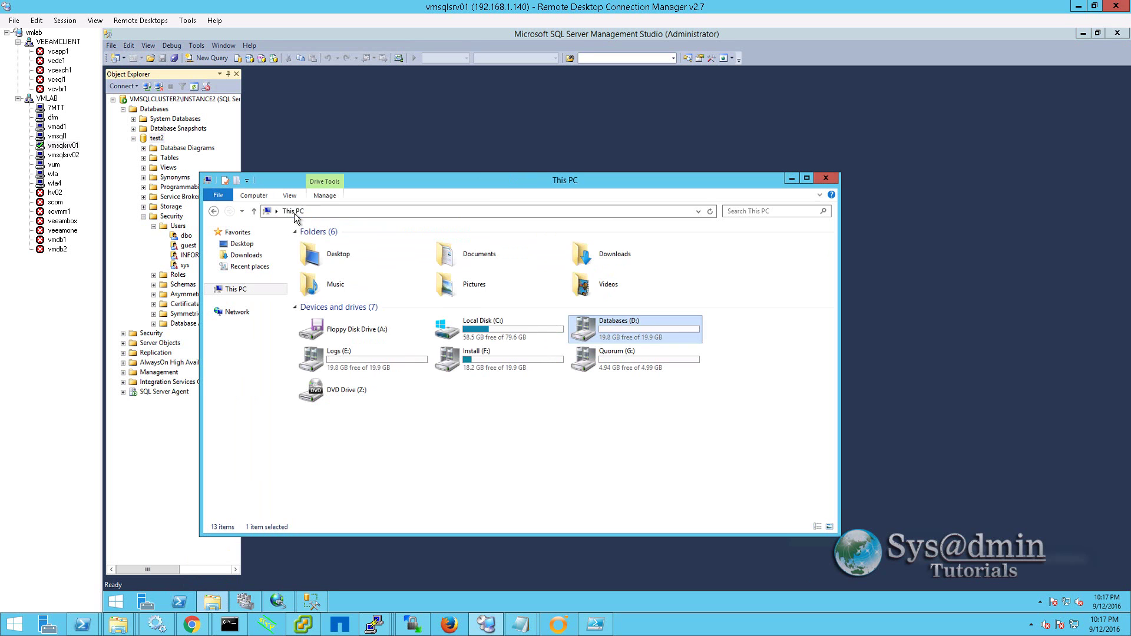
pyautogui.doubleClick(353, 362)
pyautogui.doubleClick(320, 247)
pyautogui.click(319, 248)
pyautogui.doubleClick(319, 247)
pyautogui.doubleClick(319, 247)
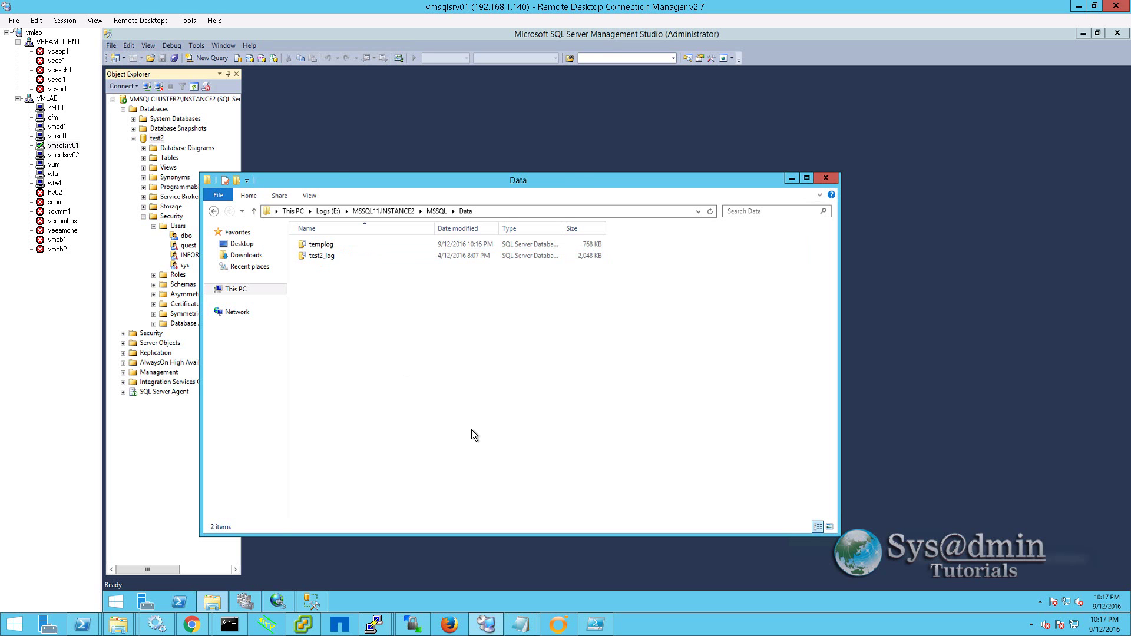
pyautogui.hotkey('alt', 'Up')
pyautogui.hotkey('alt', 'Up')
pyautogui.hotkey('alt', 'Up')
pyautogui.hotkey('alt', 'Up')
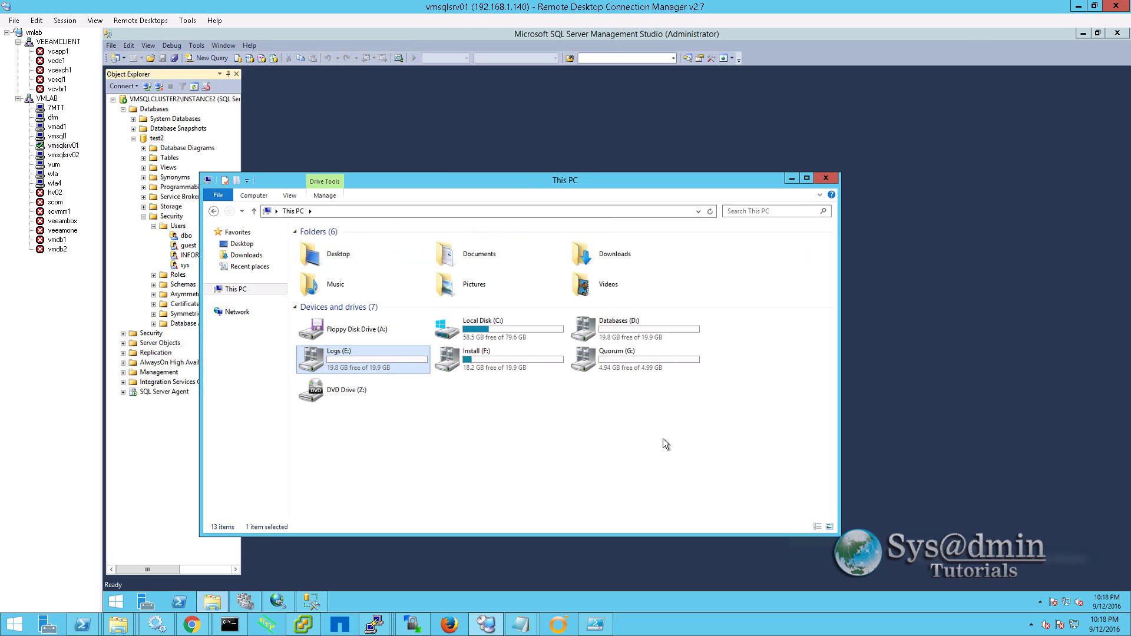
pyautogui.click(968, 40)
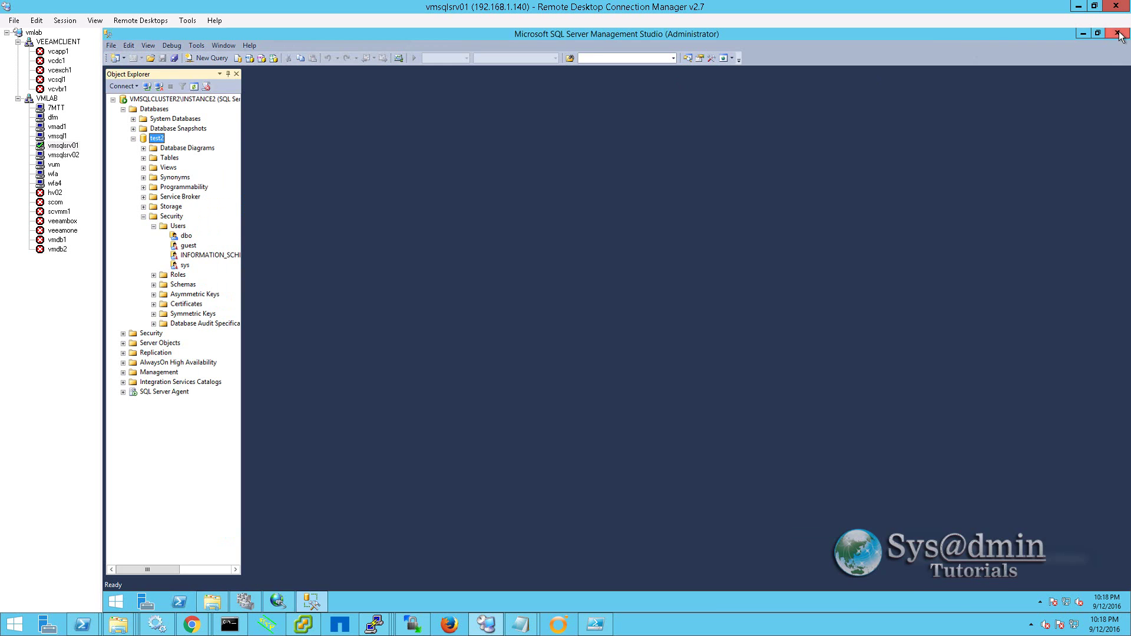
pyautogui.click(1117, 33)
# Step: Shut down the vmsqlcluster.vmlab.local cluster in Failover Cluster Manager
pyautogui.click(155, 202)
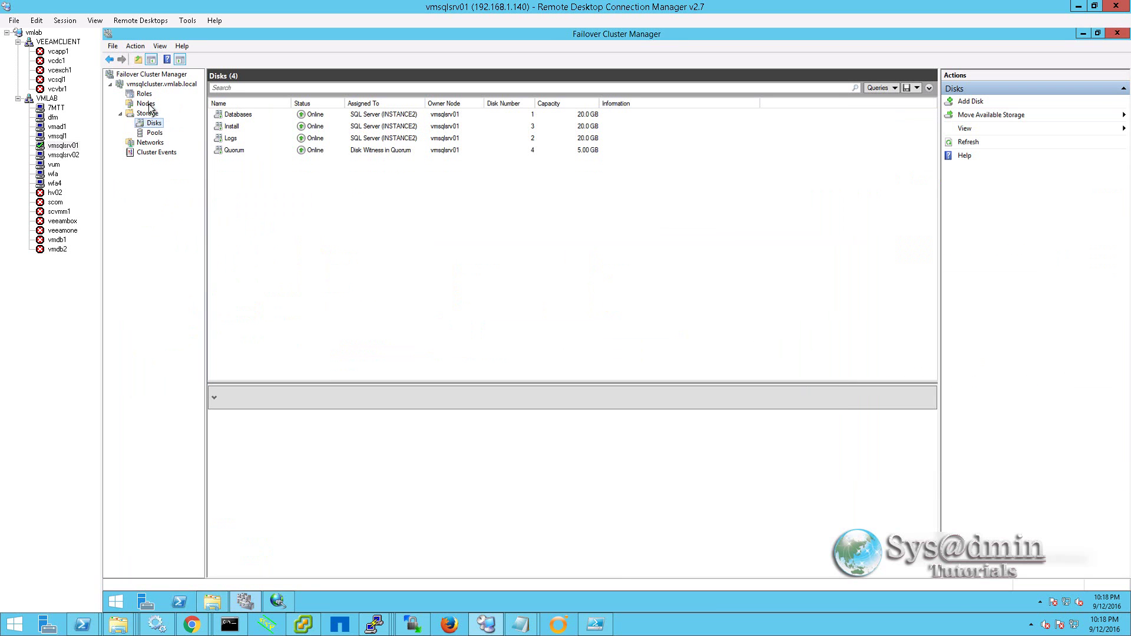
pyautogui.click(143, 86)
pyautogui.rightClick(142, 86)
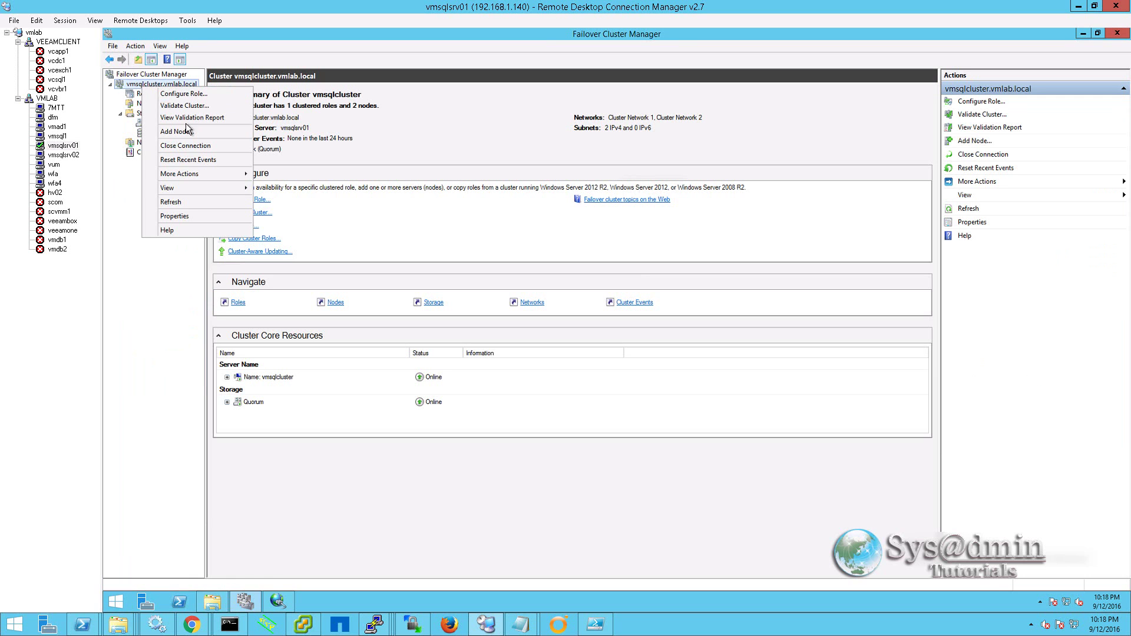
pyautogui.moveTo(197, 176)
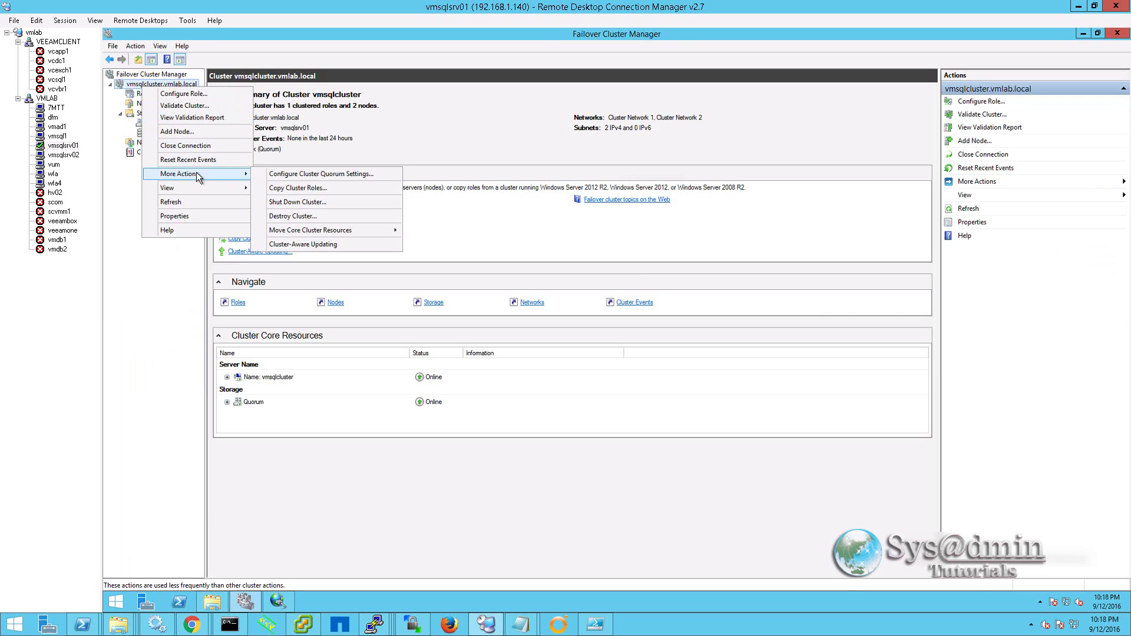
pyautogui.click(319, 202)
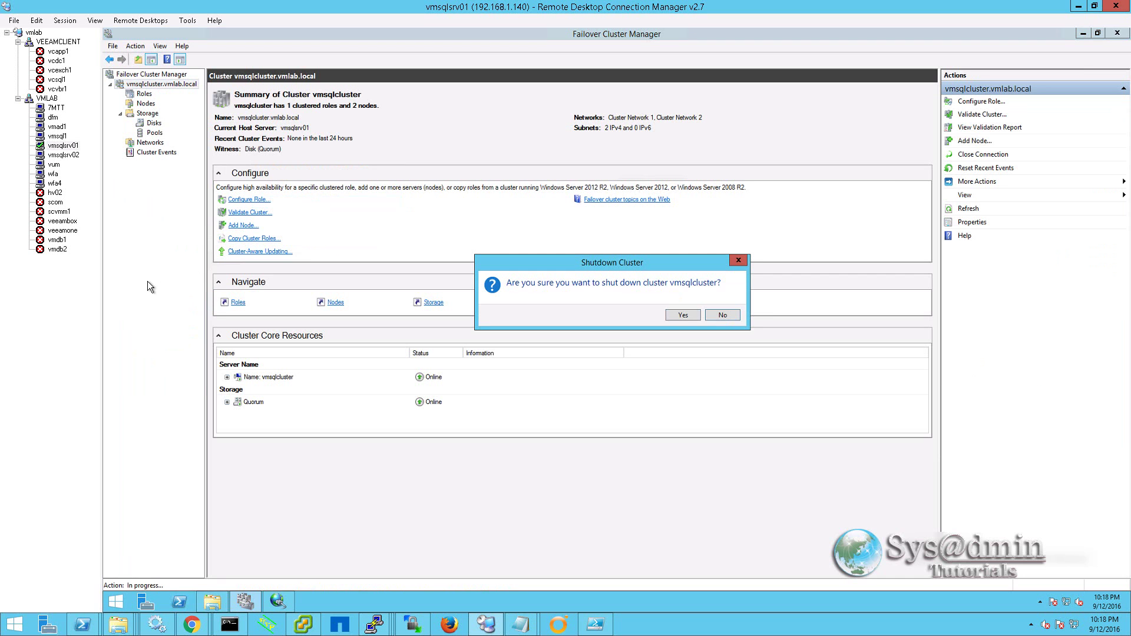
pyautogui.click(684, 315)
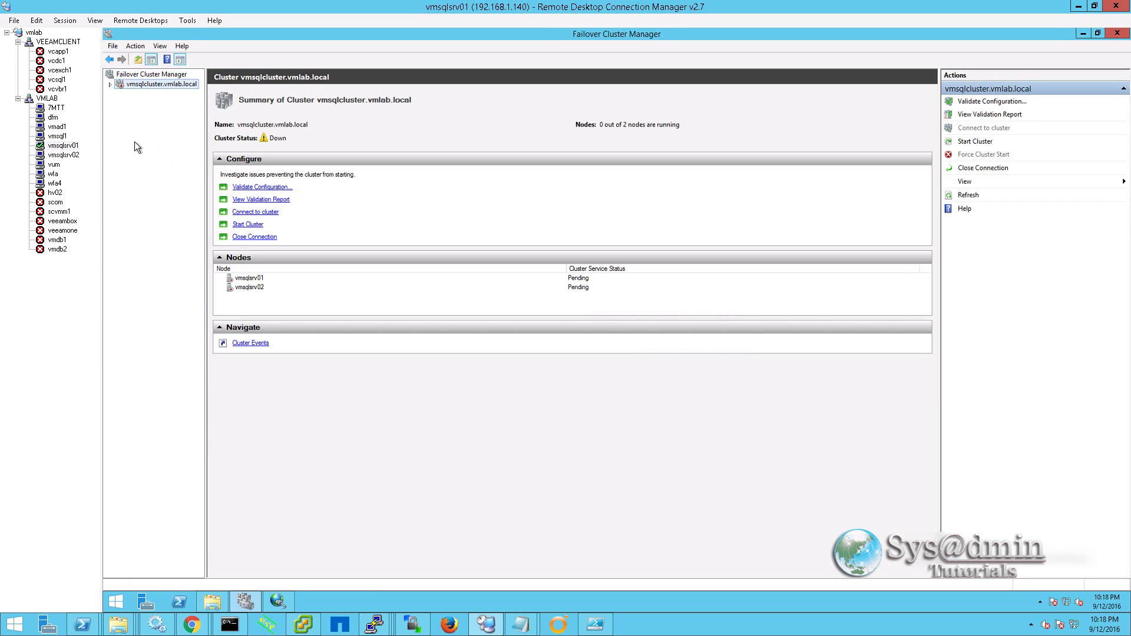
# Step: Disconnect vmsqlsrv01 from the NetApp iSCSI target for all sessions
pyautogui.click(64, 155)
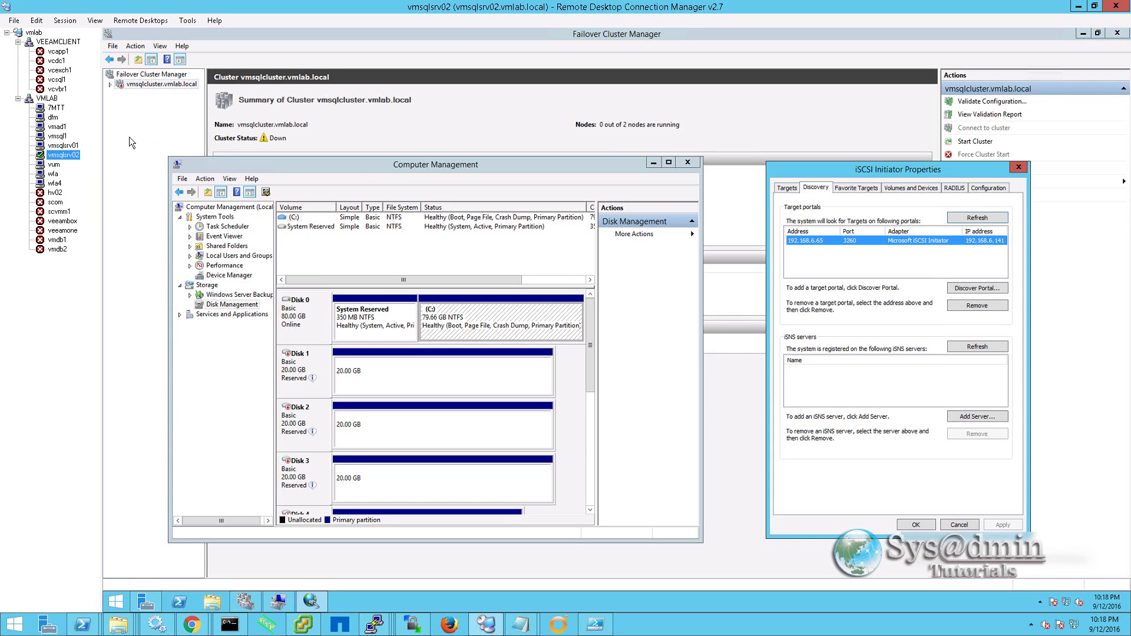
pyautogui.click(63, 145)
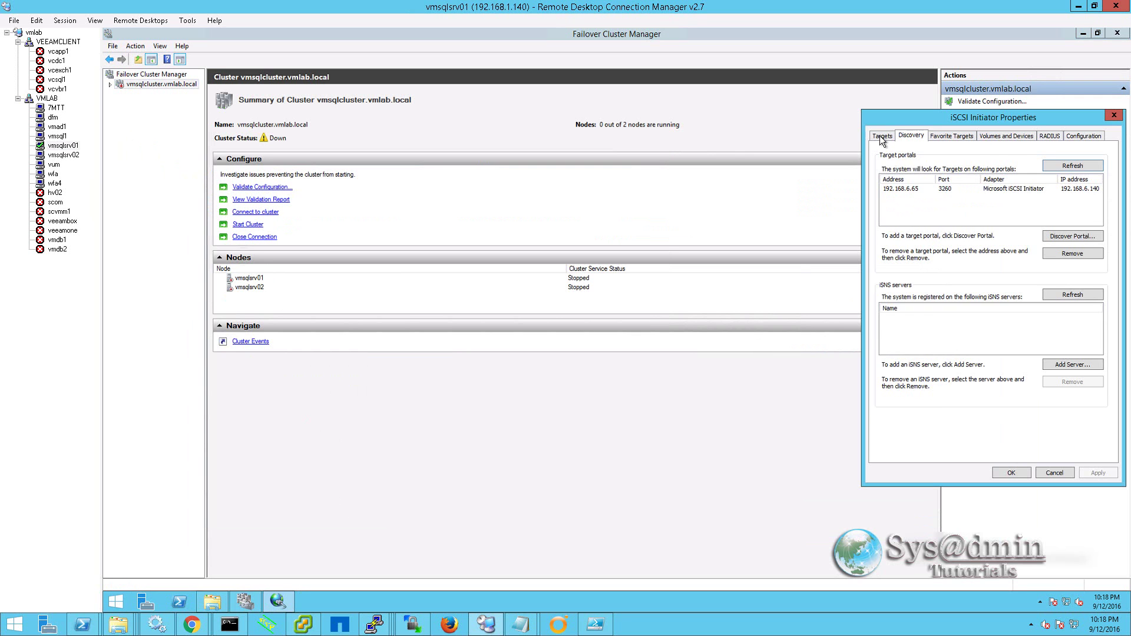
pyautogui.click(882, 135)
pyautogui.click(907, 290)
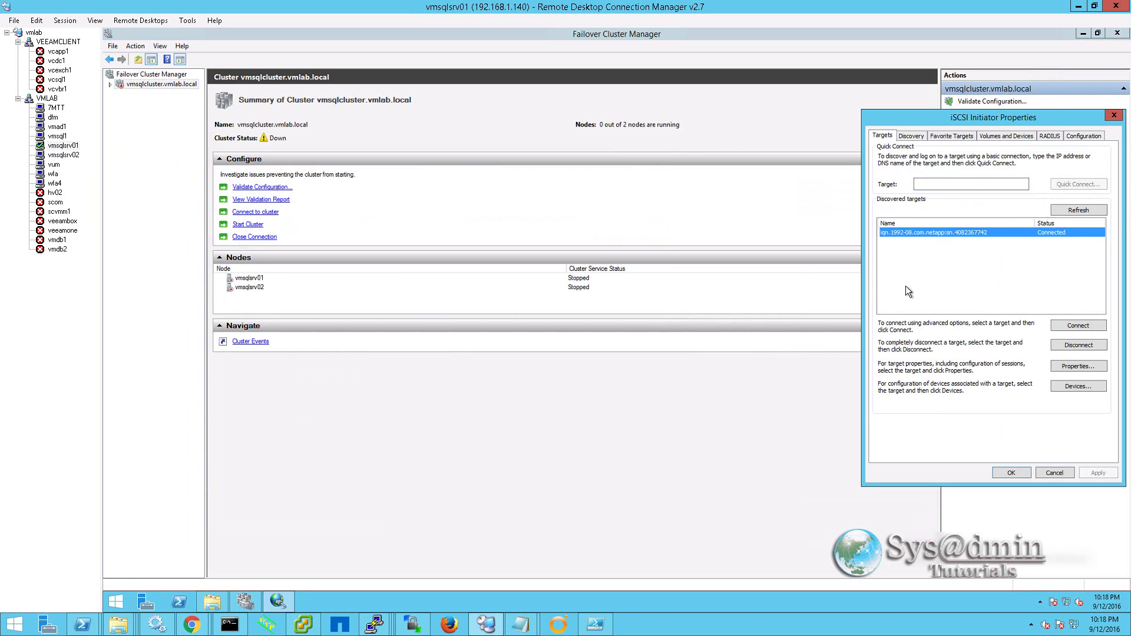
pyautogui.click(1070, 347)
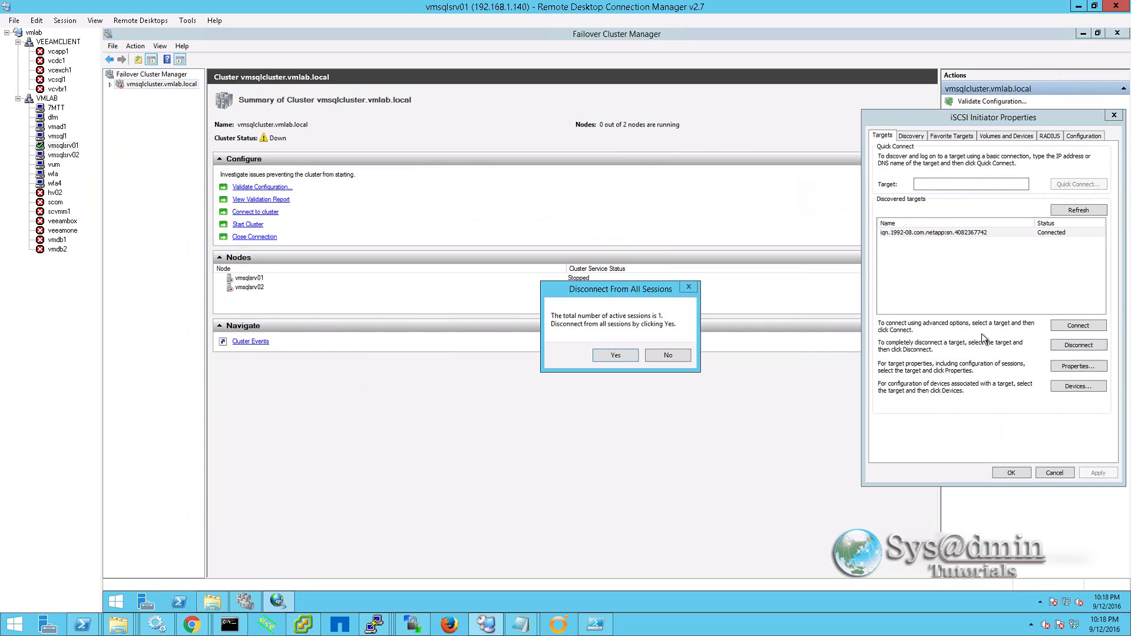
pyautogui.click(623, 356)
# Step: Remove target portal 192.168.6.65 from vmsqlsrv01 and verify no targets remain
pyautogui.click(911, 135)
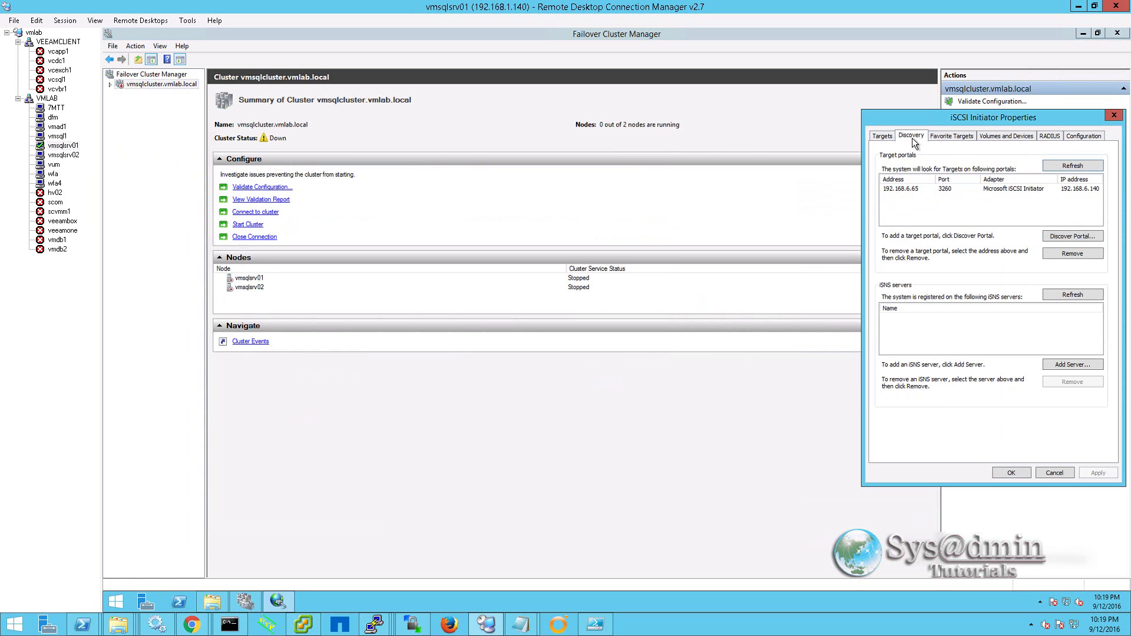
pyautogui.click(907, 190)
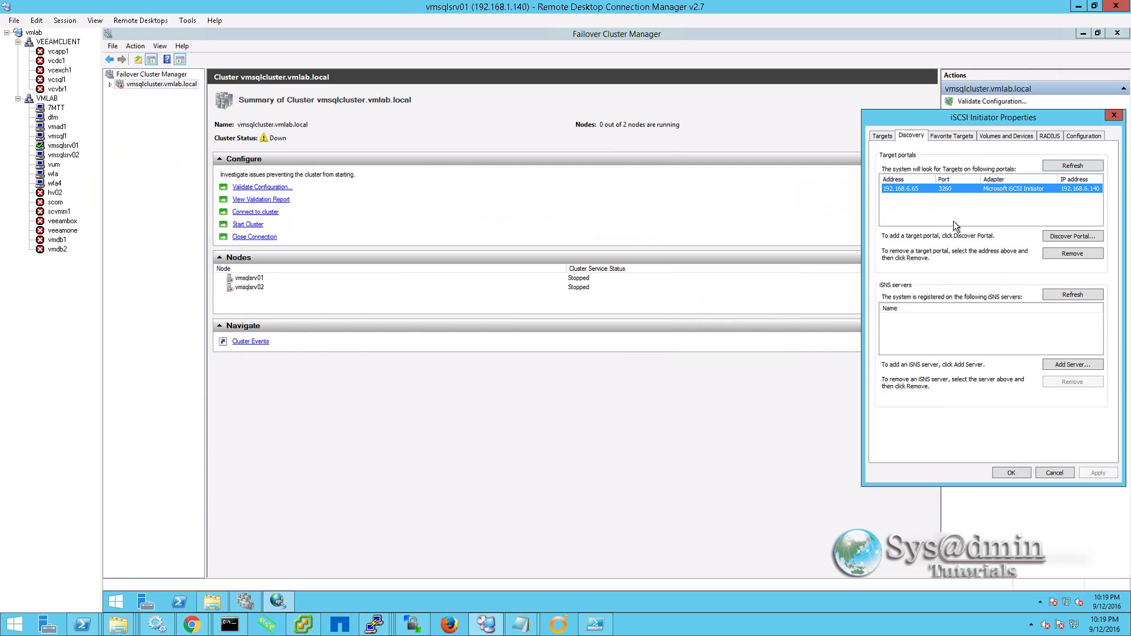
pyautogui.click(1072, 253)
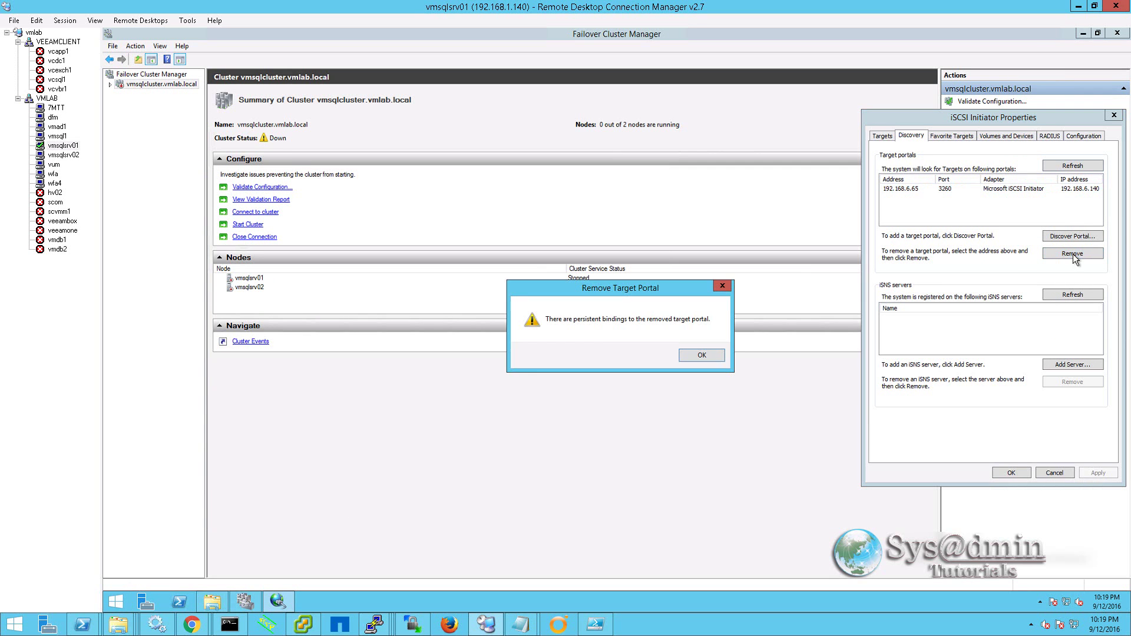
pyautogui.click(702, 355)
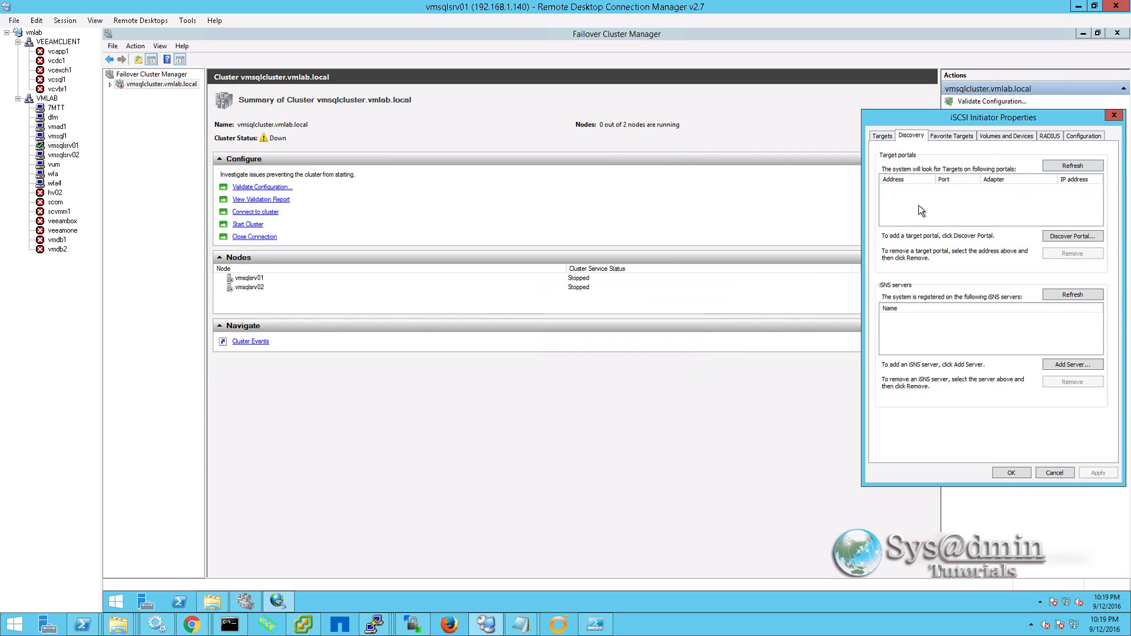
pyautogui.click(882, 137)
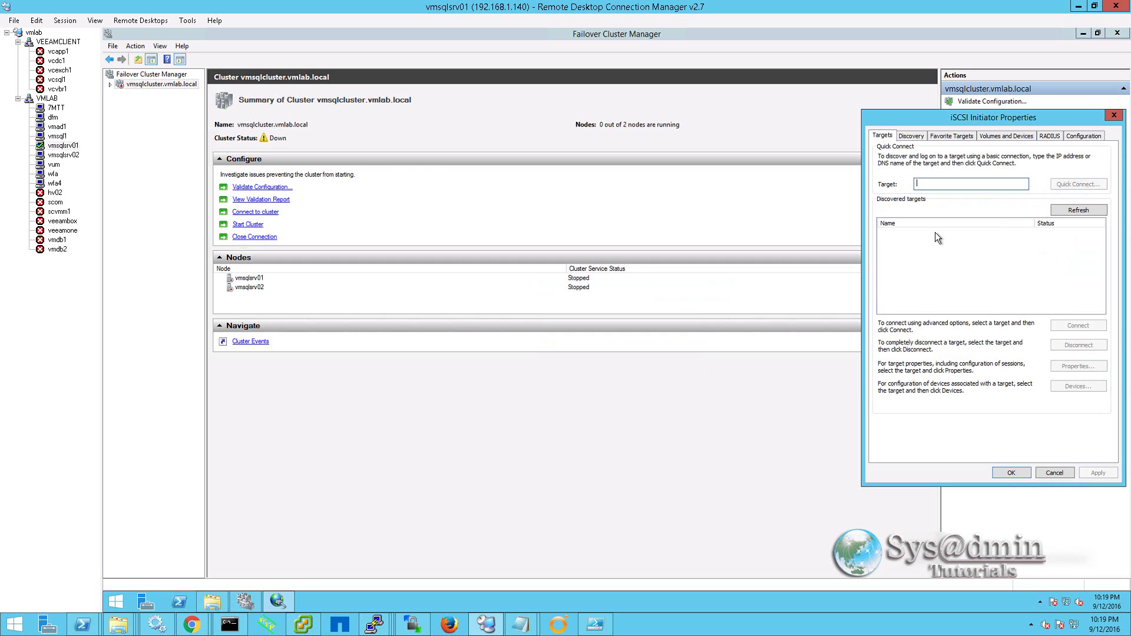
# Step: Open Computer Management from Server Manager's Tools to check the disks
pyautogui.click(245, 597)
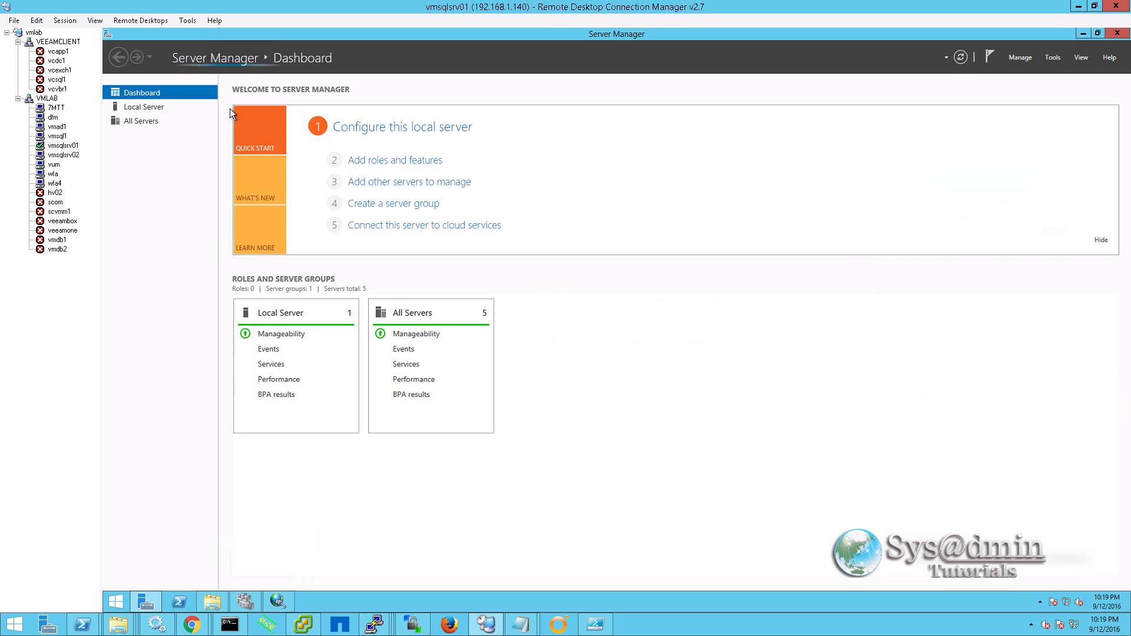
pyautogui.click(1051, 59)
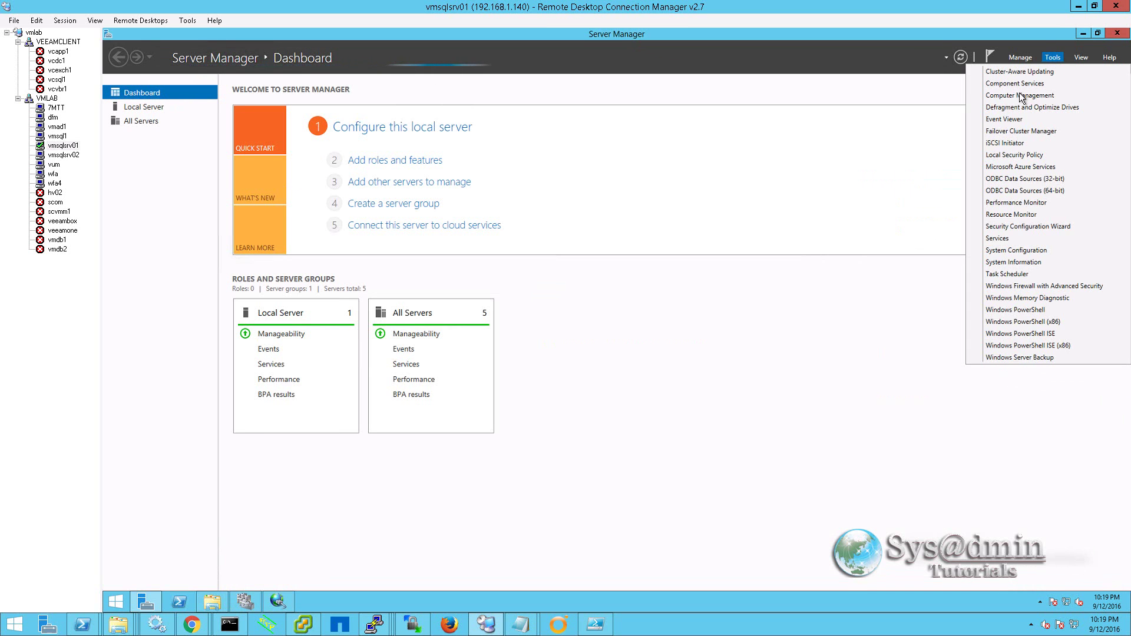
pyautogui.click(1023, 95)
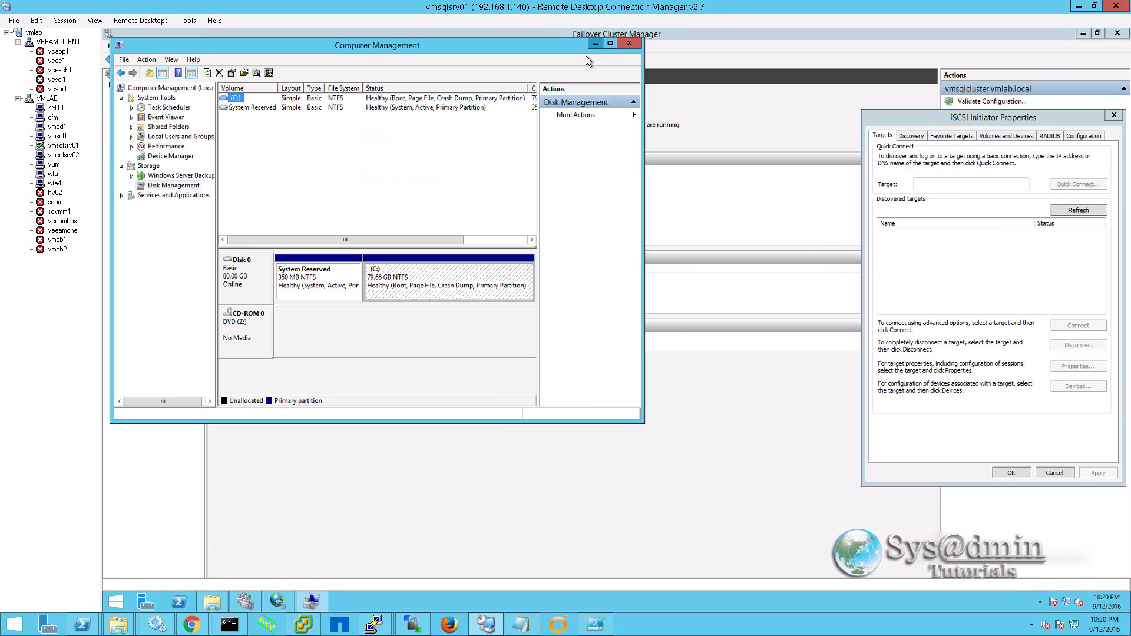
# Step: Disconnect vmsqlsrv02 from the NetApp iSCSI target for all sessions
pyautogui.click(594, 43)
pyautogui.click(64, 156)
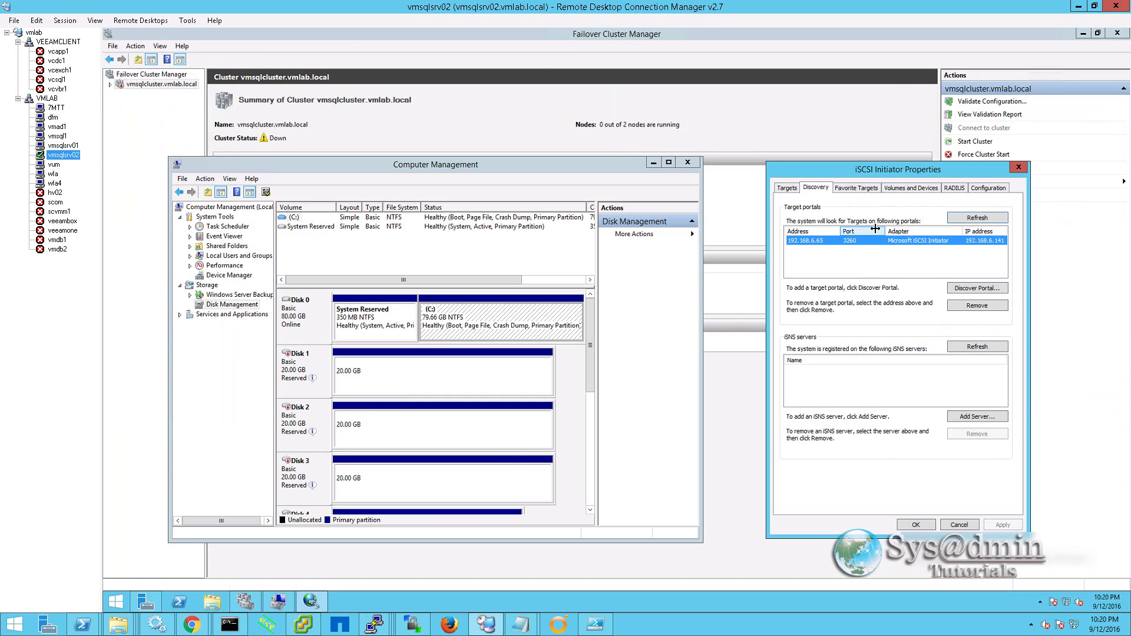
pyautogui.click(788, 188)
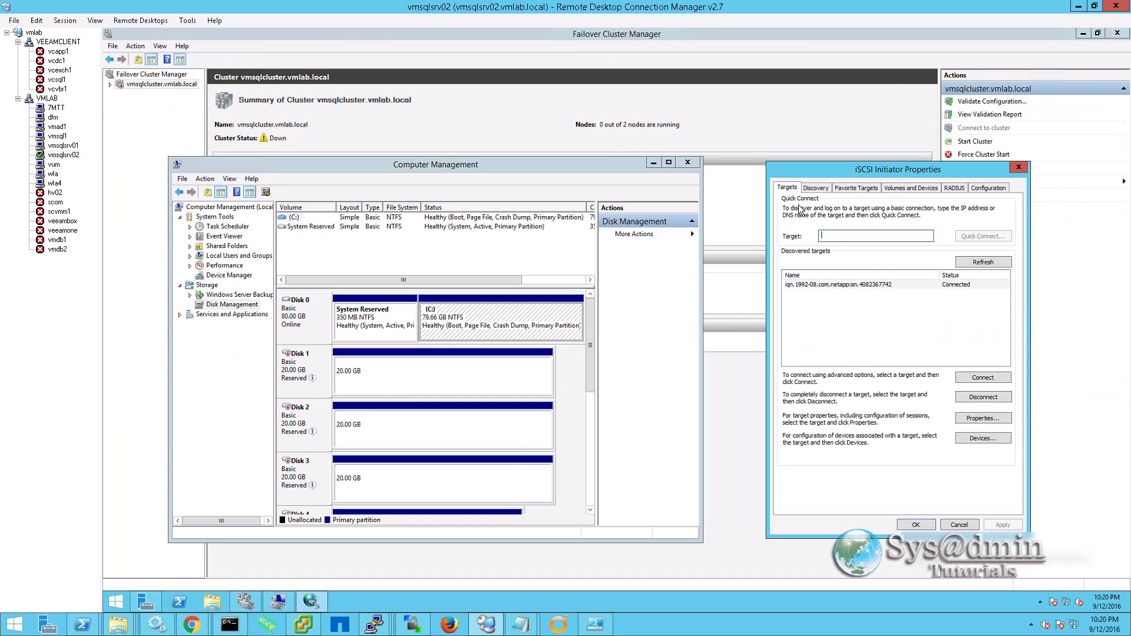
pyautogui.click(895, 283)
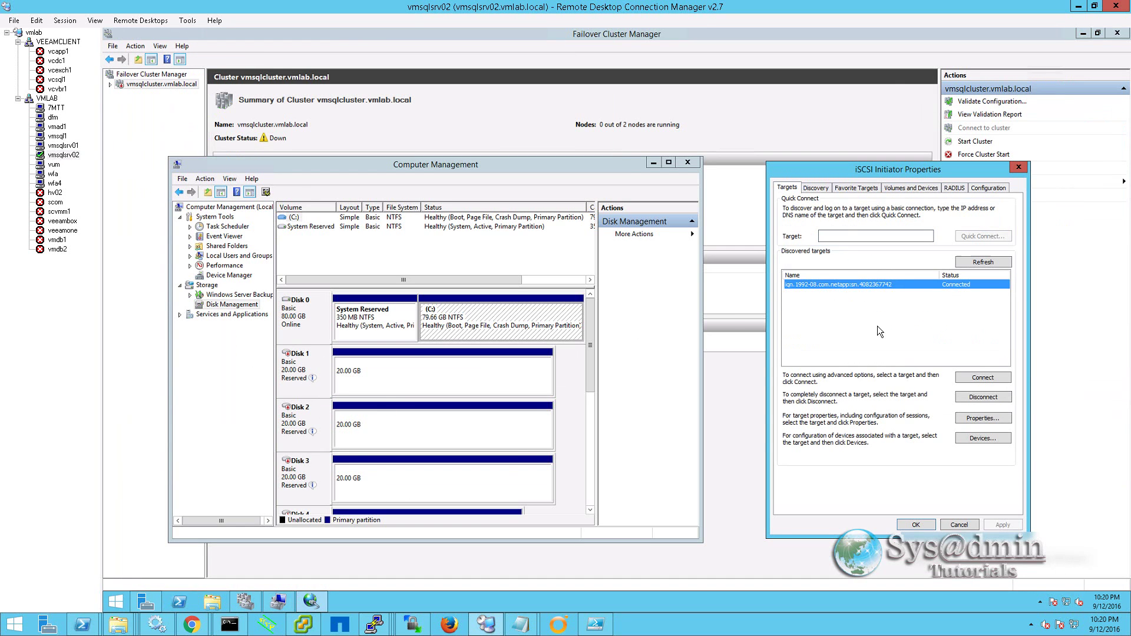
pyautogui.click(983, 397)
pyautogui.click(614, 355)
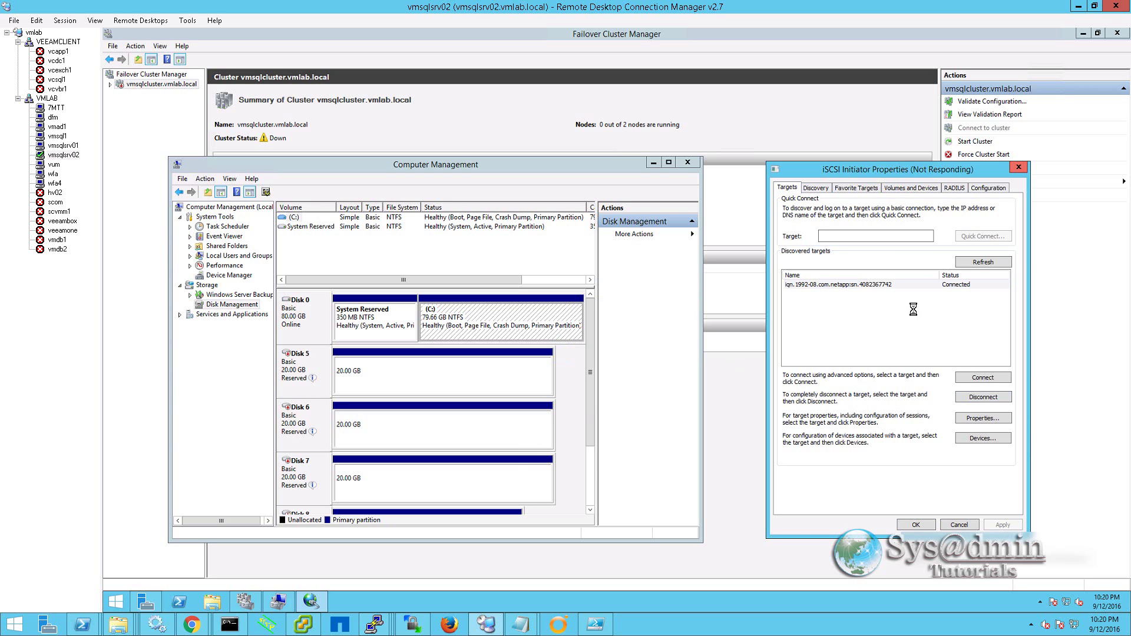
# Step: Remove target portal 192.168.6.65 from vmsqlsrv02's discovery list
pyautogui.click(820, 187)
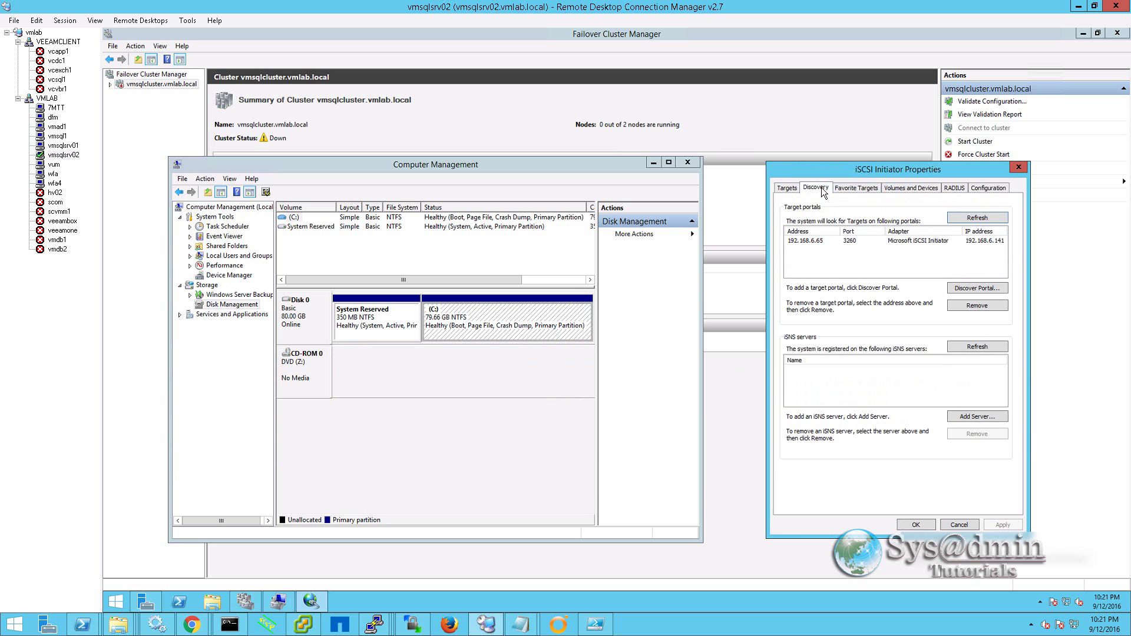
pyautogui.click(810, 242)
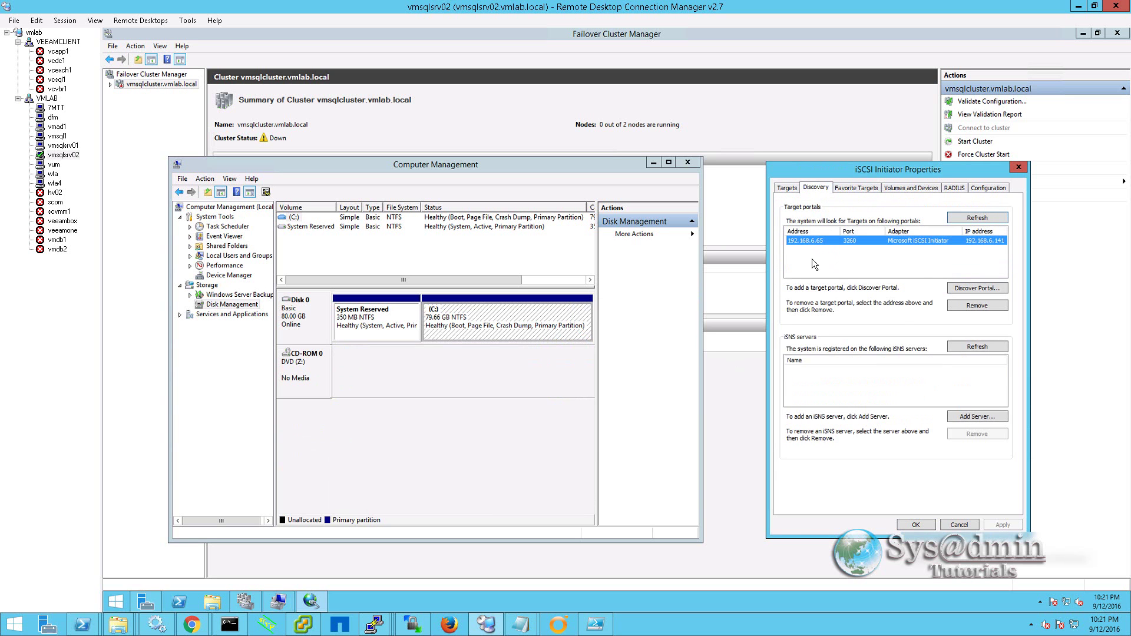
pyautogui.click(982, 305)
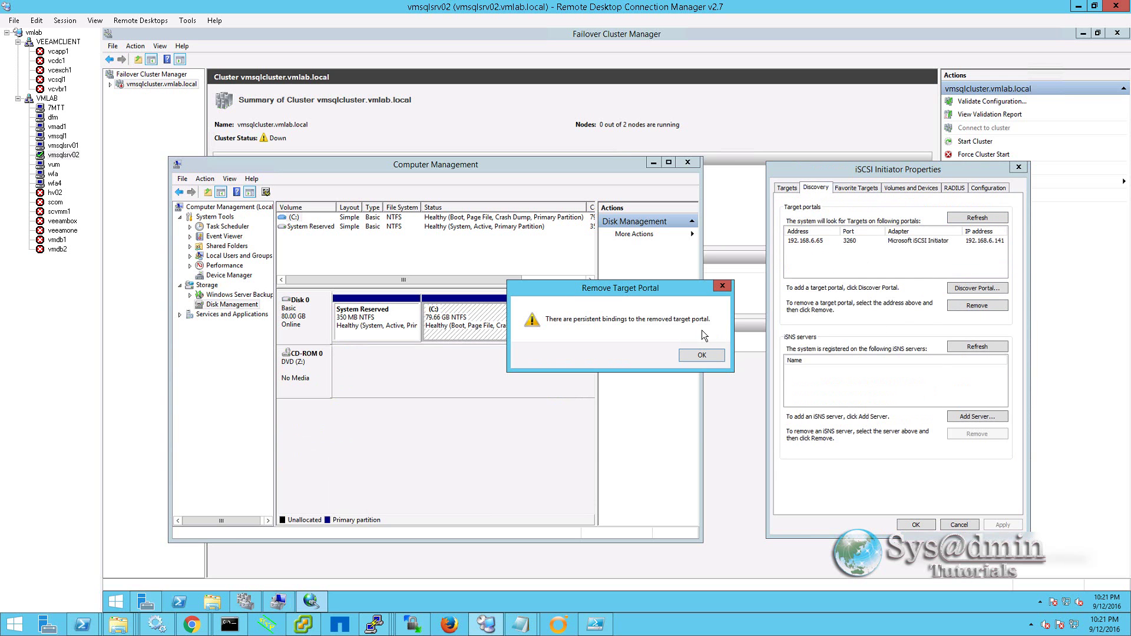
pyautogui.click(704, 359)
# Step: Apply the SQL project's precutover configuration and close the results showing 1 warning
pyautogui.moveTo(192, 628)
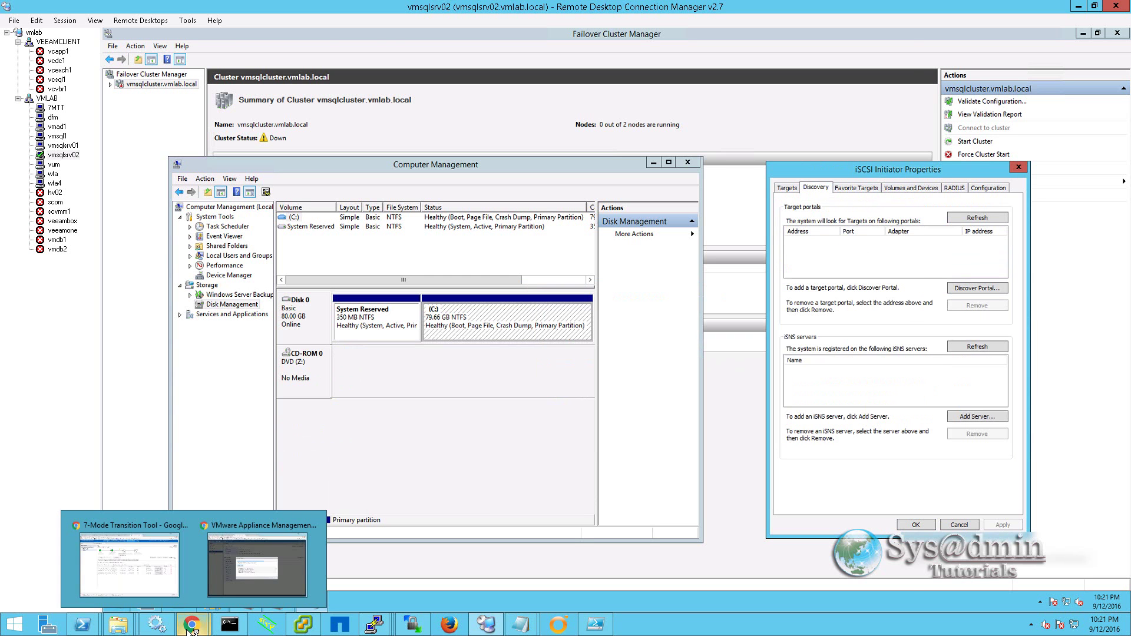
pyautogui.click(143, 581)
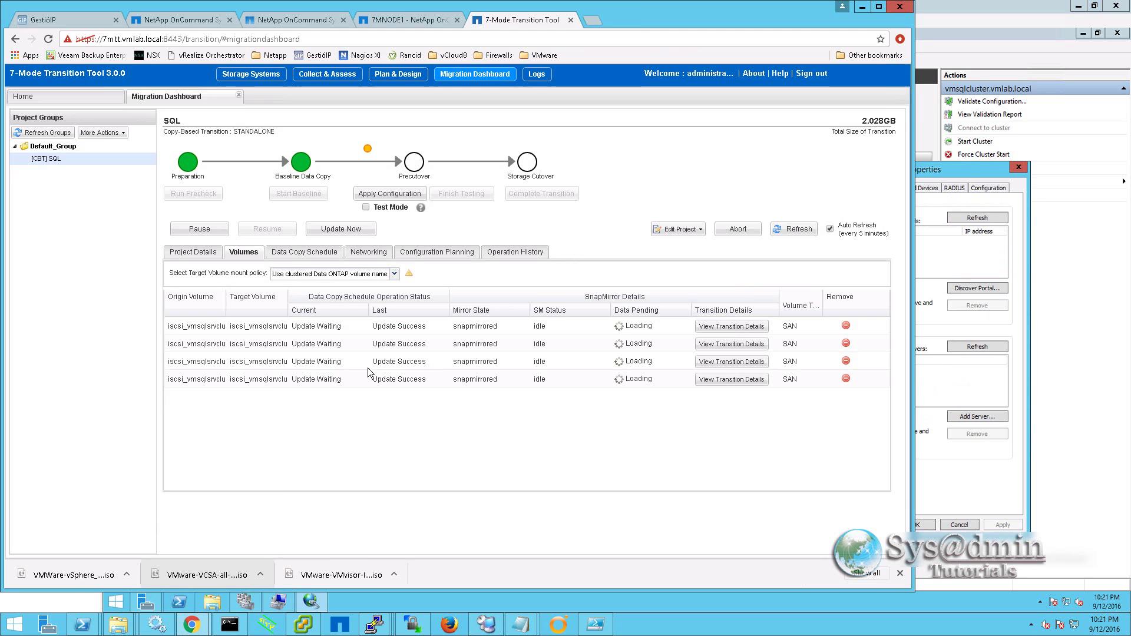
pyautogui.click(393, 193)
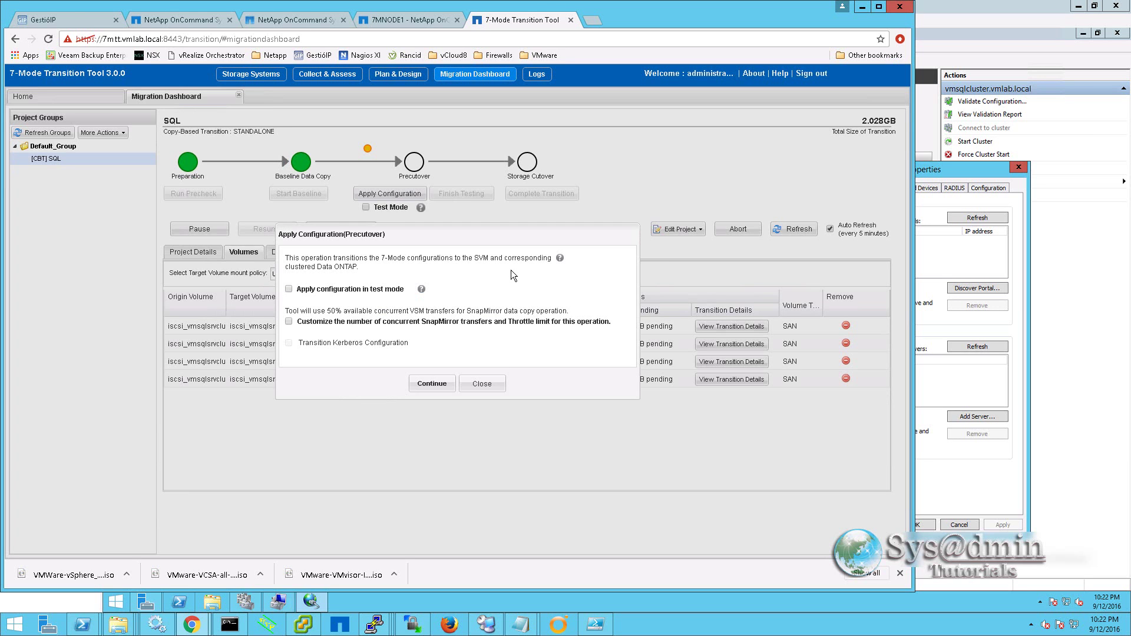
pyautogui.click(434, 383)
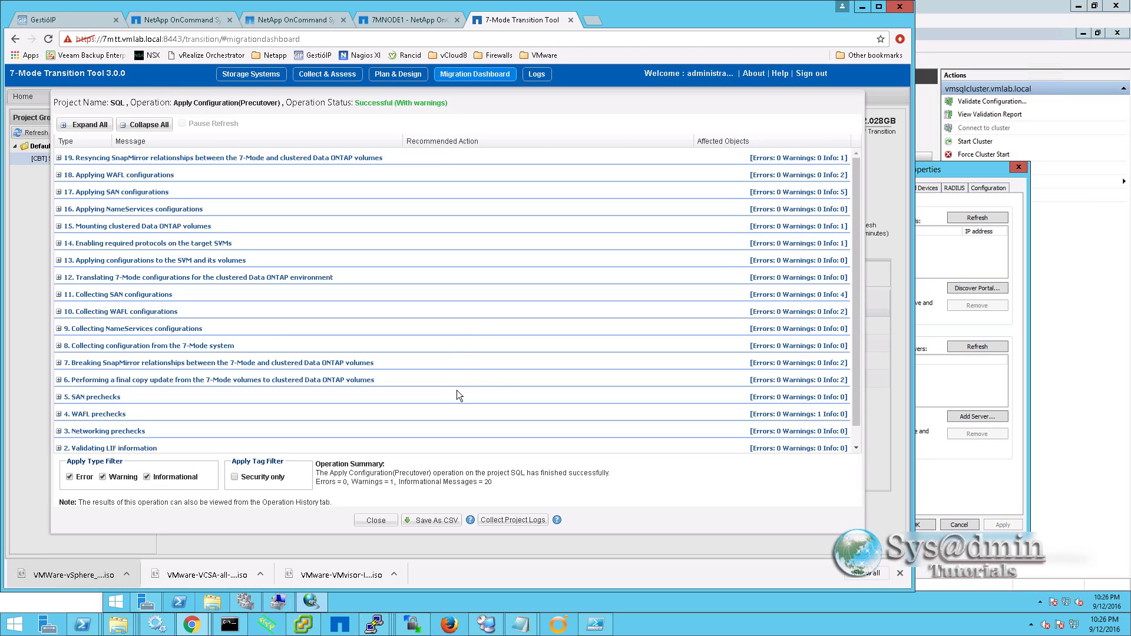
pyautogui.click(377, 521)
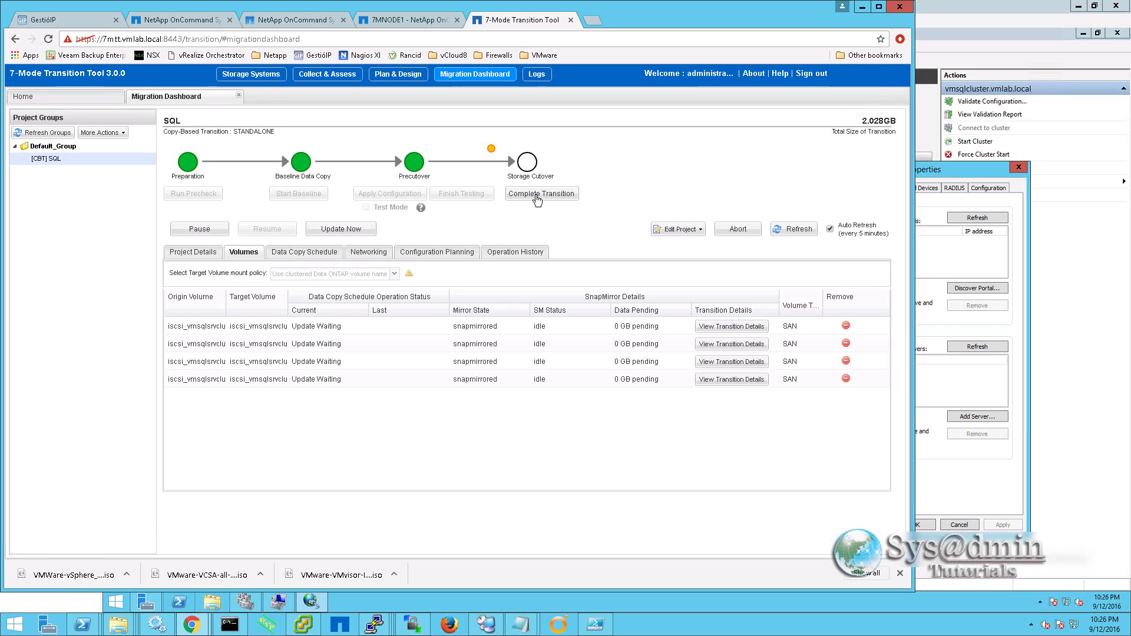
# Step: Run Complete Transition with source volumes taken offline, then view 7MNODE1's volume list
pyautogui.click(537, 197)
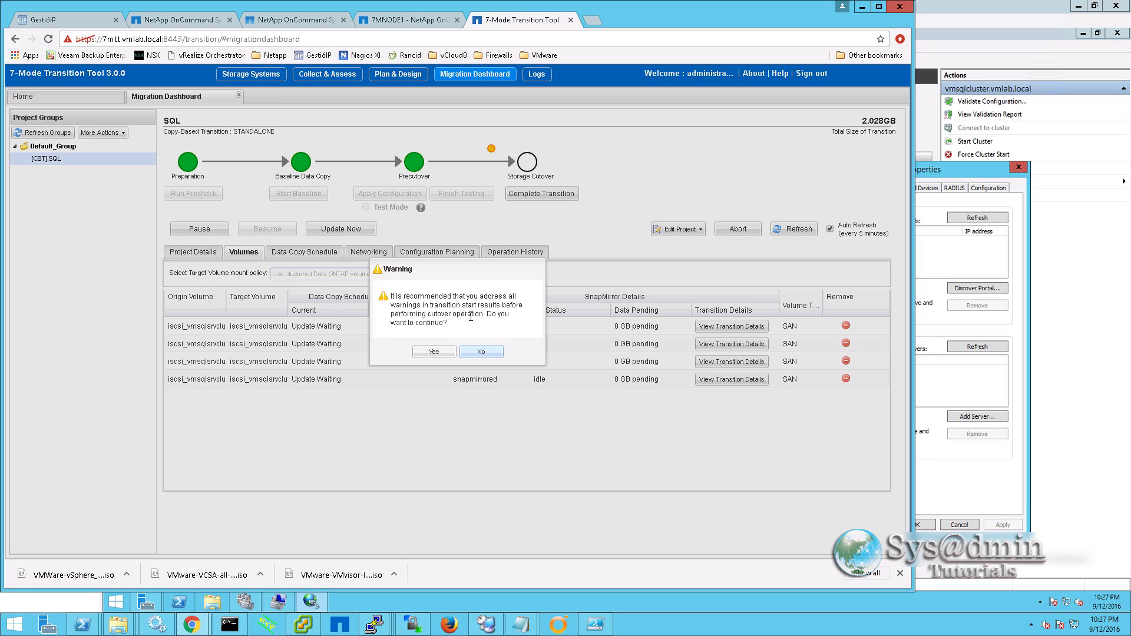
pyautogui.click(434, 352)
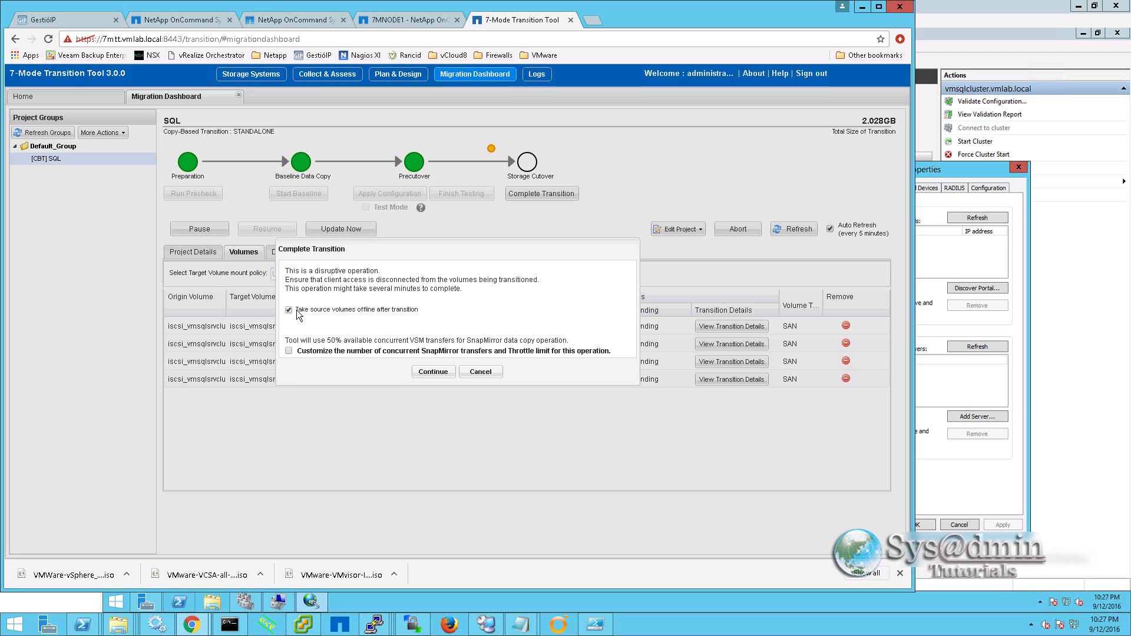
pyautogui.click(434, 372)
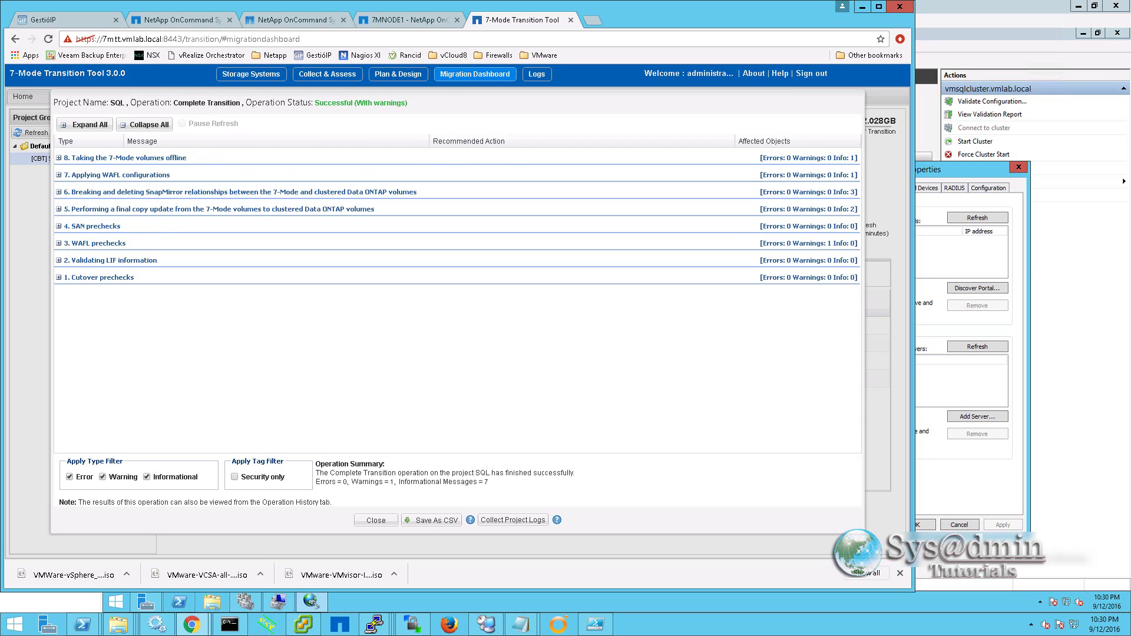
pyautogui.click(376, 520)
pyautogui.hotkey('ctrl', 'shift', 'Tab')
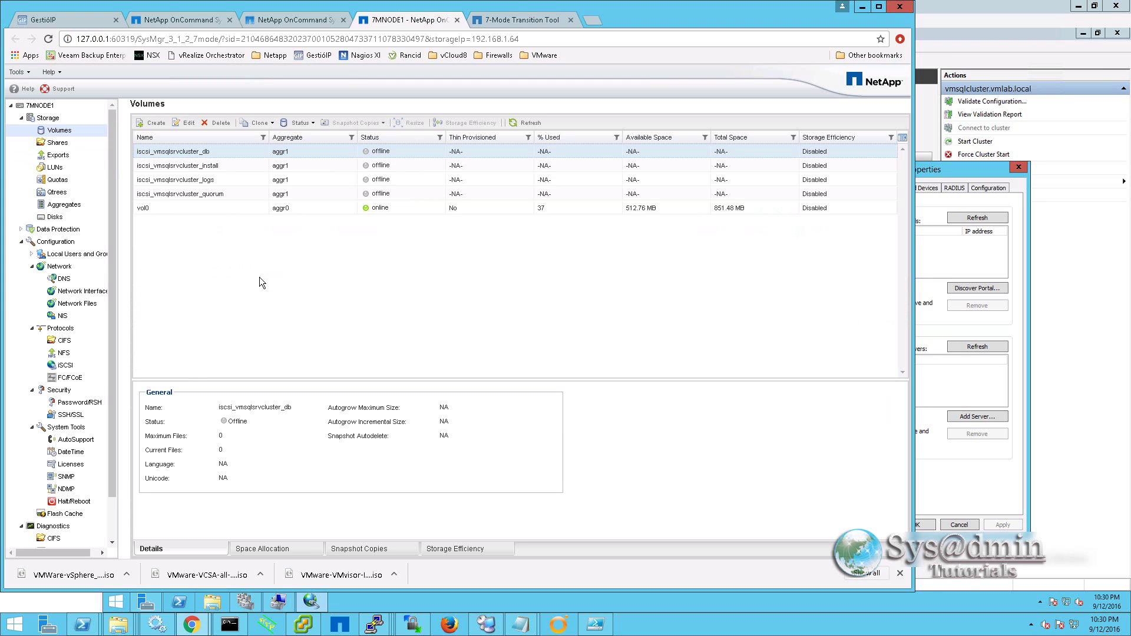
# Step: Sign in to the clustered system 192.168.1.50 with the admin credentials
pyautogui.click(292, 21)
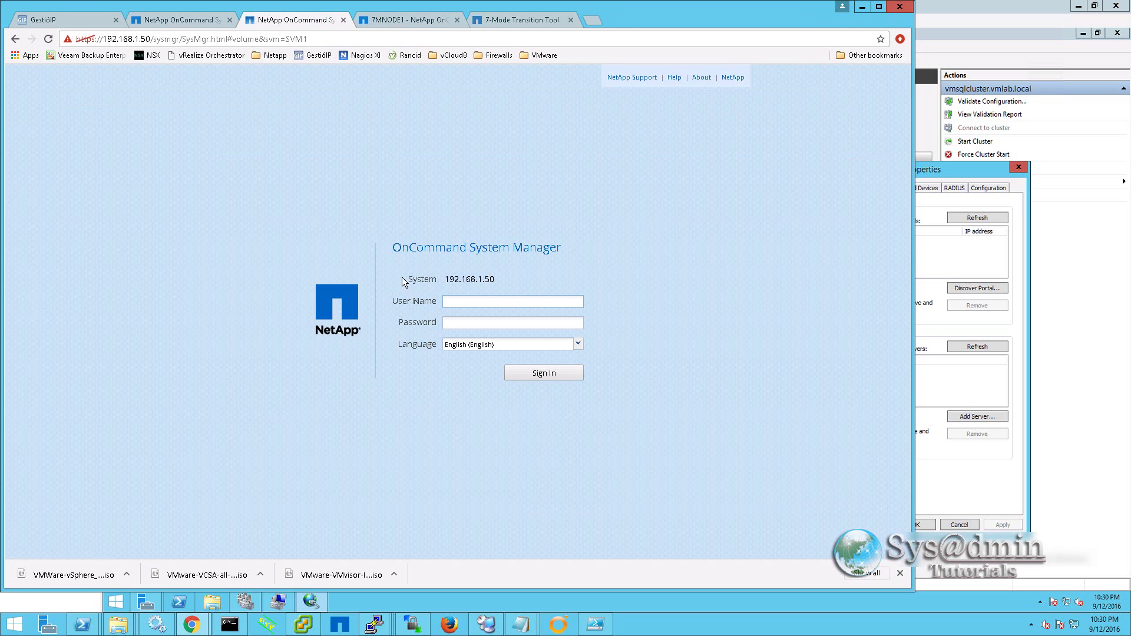
pyautogui.write('admin')
pyautogui.press('Tab')
pyautogui.write('********')
pyautogui.press('Return')
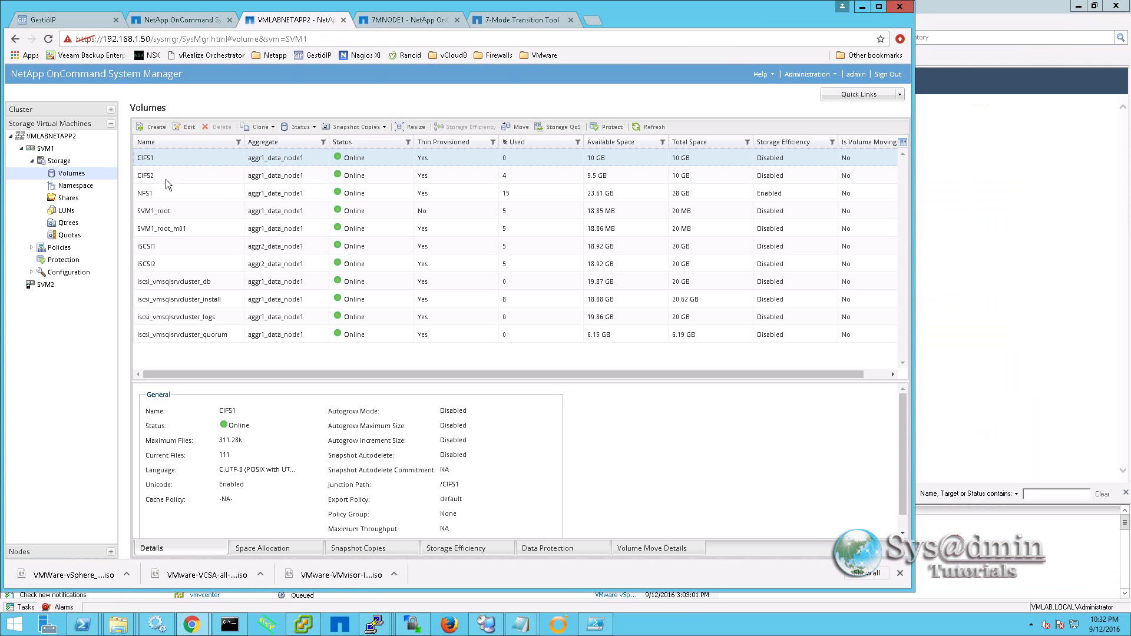
# Step: Check the iscsi_vmsqlsrvcluster install, logs and db volumes under SVM1 are online
pyautogui.click(177, 298)
pyautogui.click(184, 320)
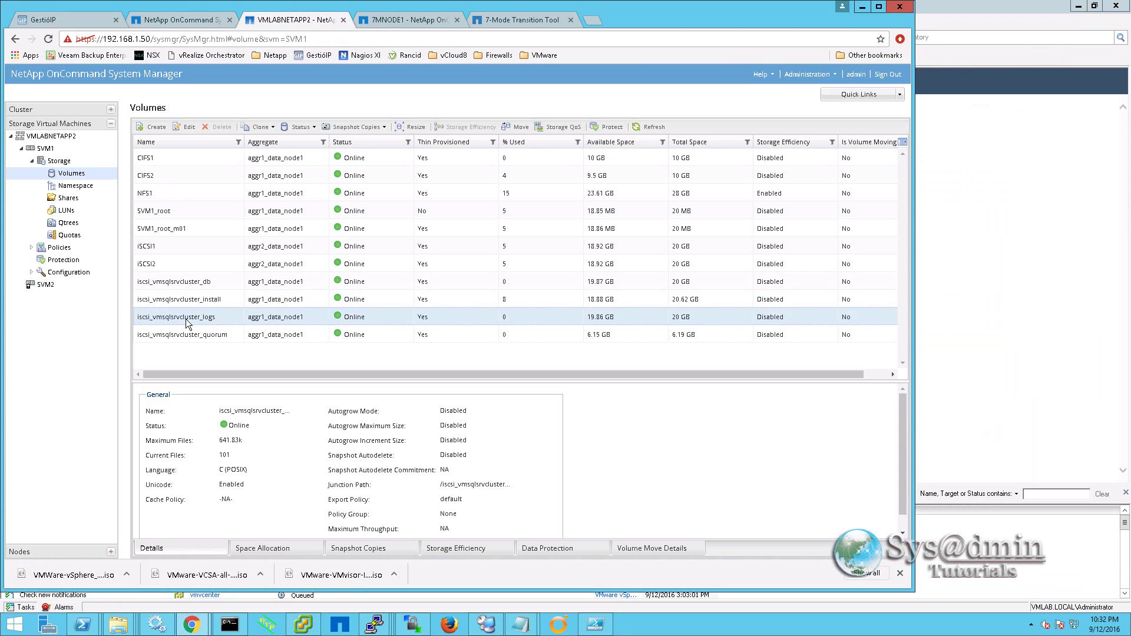
pyautogui.press('Up')
pyautogui.press('Up')
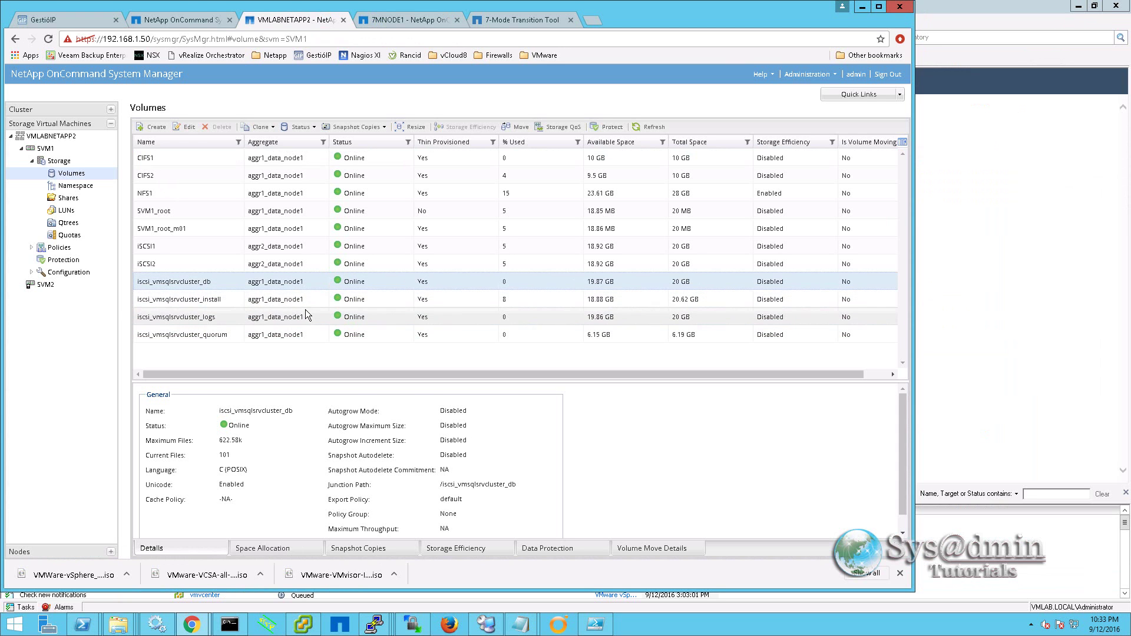
# Step: Unmount the iscsi_vmsqlsrvcluster_quorum volume from SVM1's namespace
pyautogui.click(75, 187)
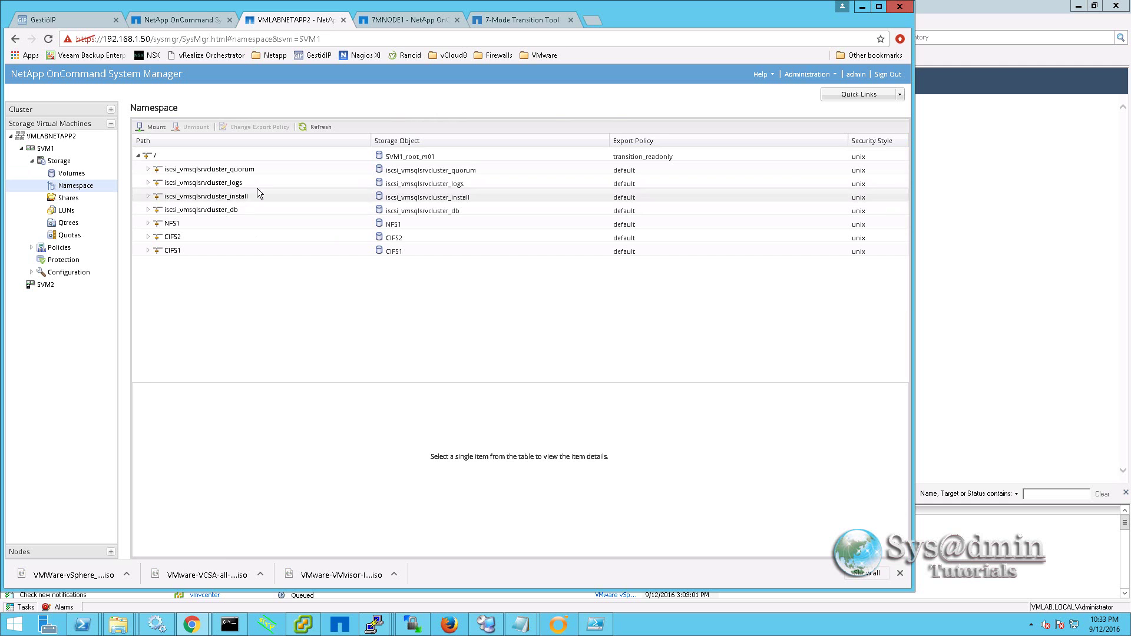
pyautogui.click(188, 171)
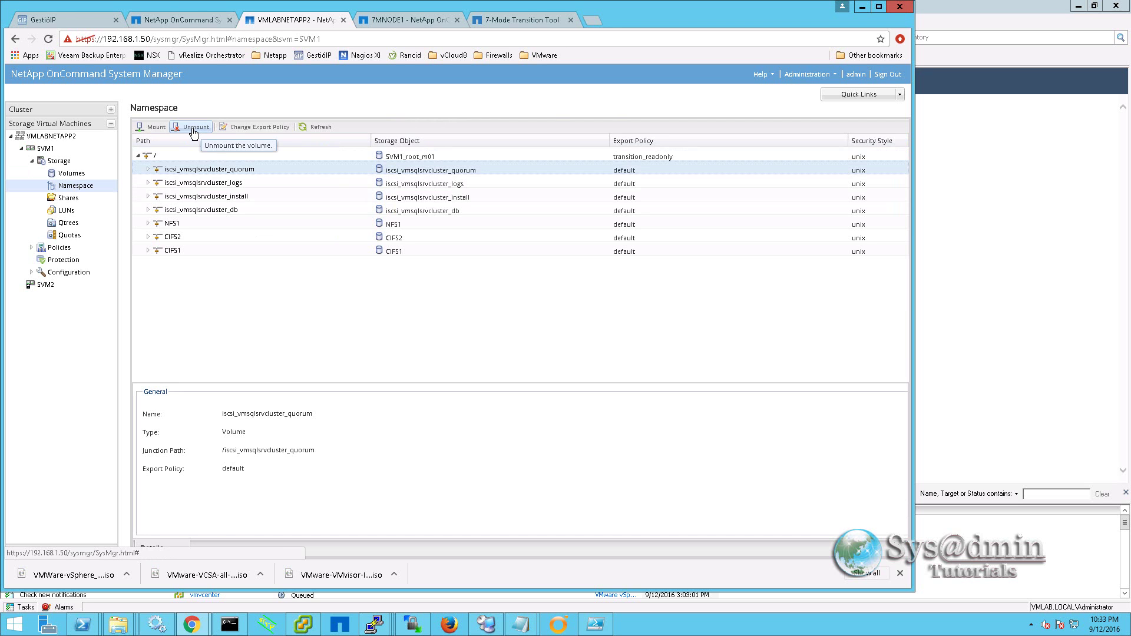
pyautogui.click(193, 128)
pyautogui.click(503, 342)
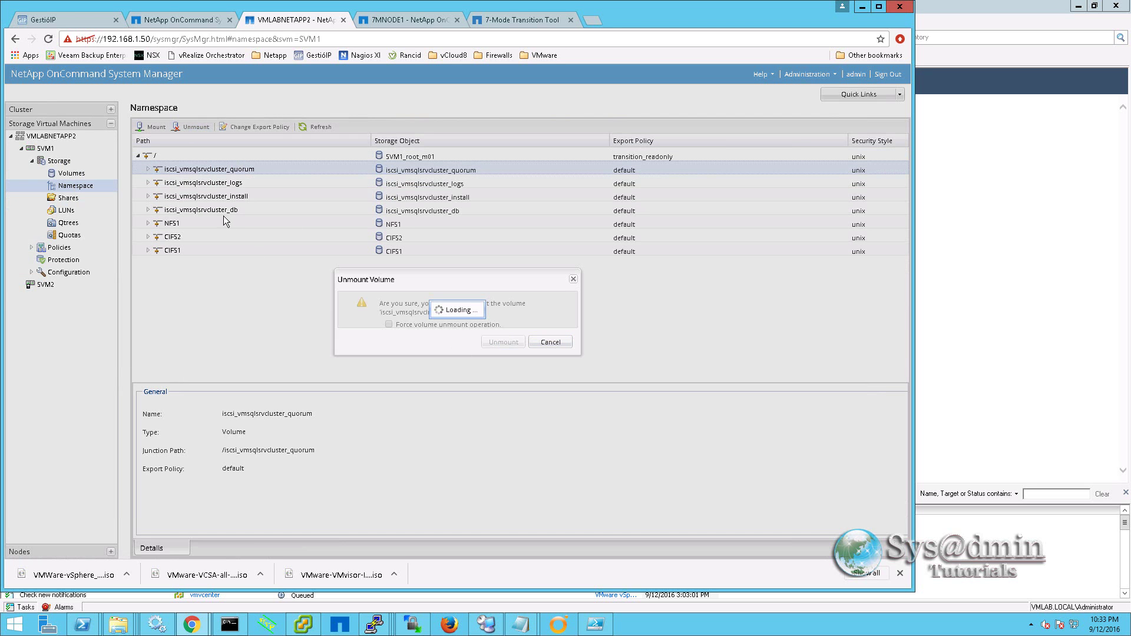
# Step: Review the iscsi_vmsqlsrvcluster_db LUN and its volume, then return to the remote sessions
pyautogui.click(66, 211)
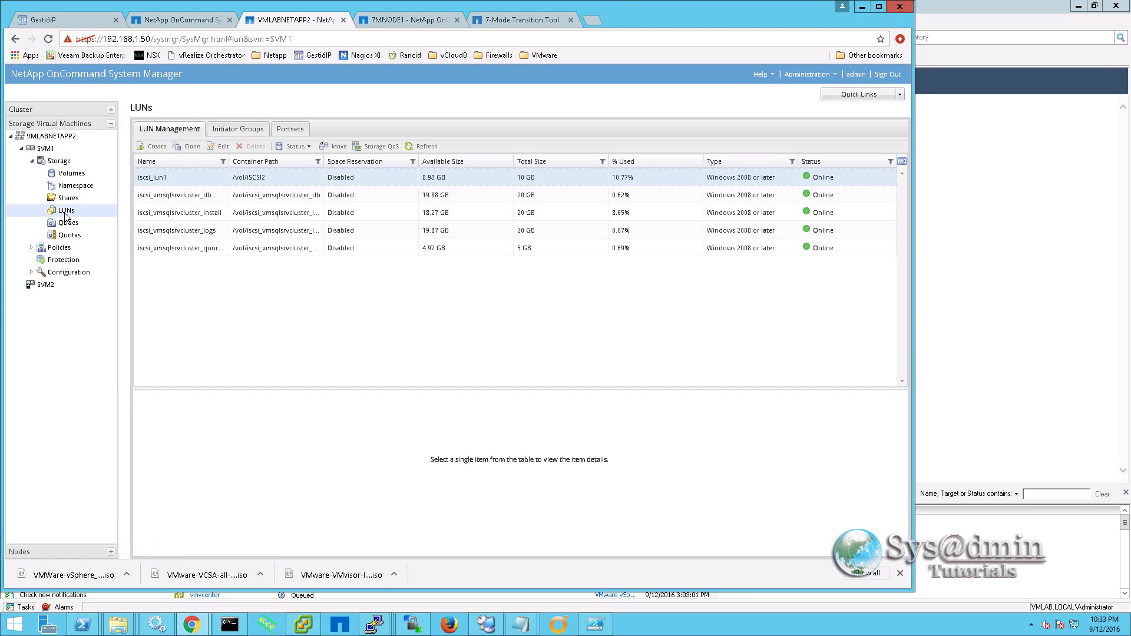
pyautogui.click(177, 200)
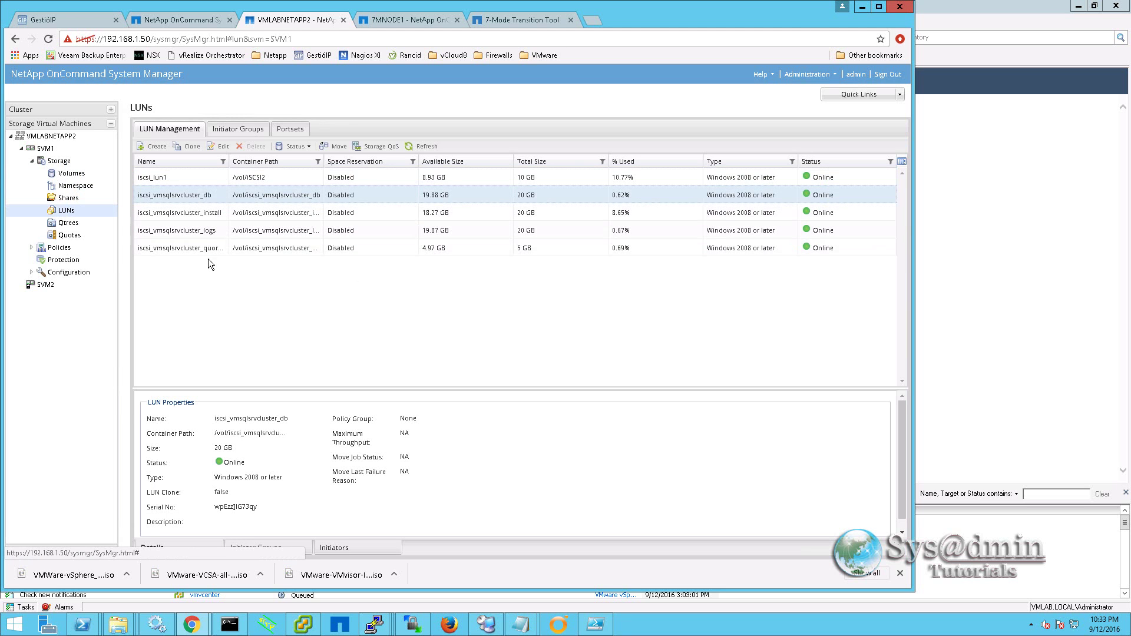
pyautogui.doubleClick(202, 195)
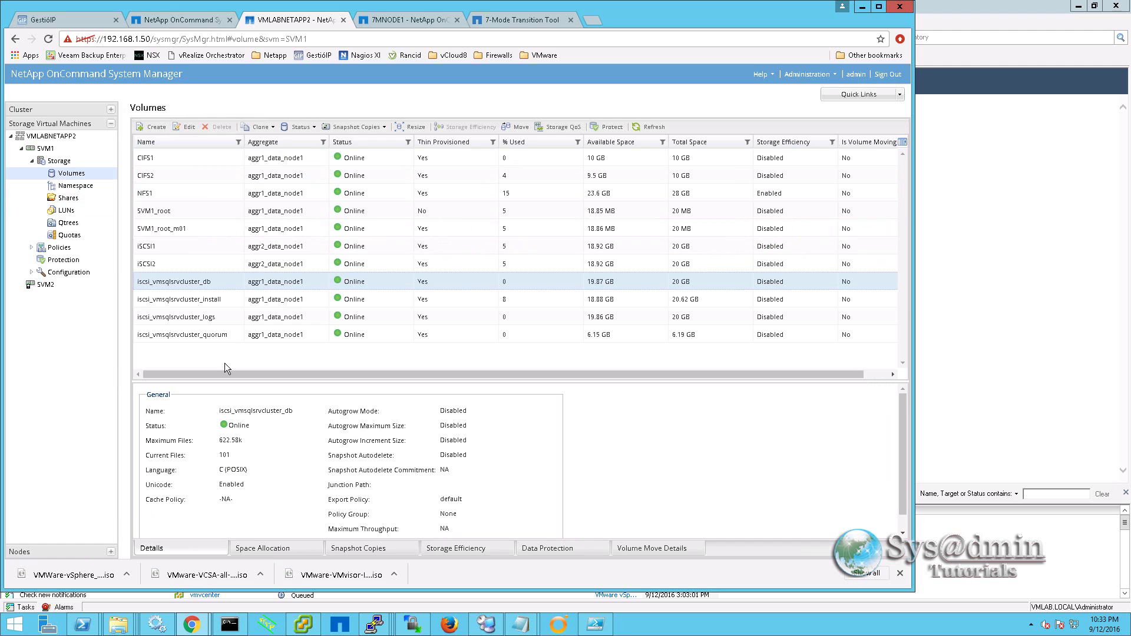
pyautogui.click(486, 624)
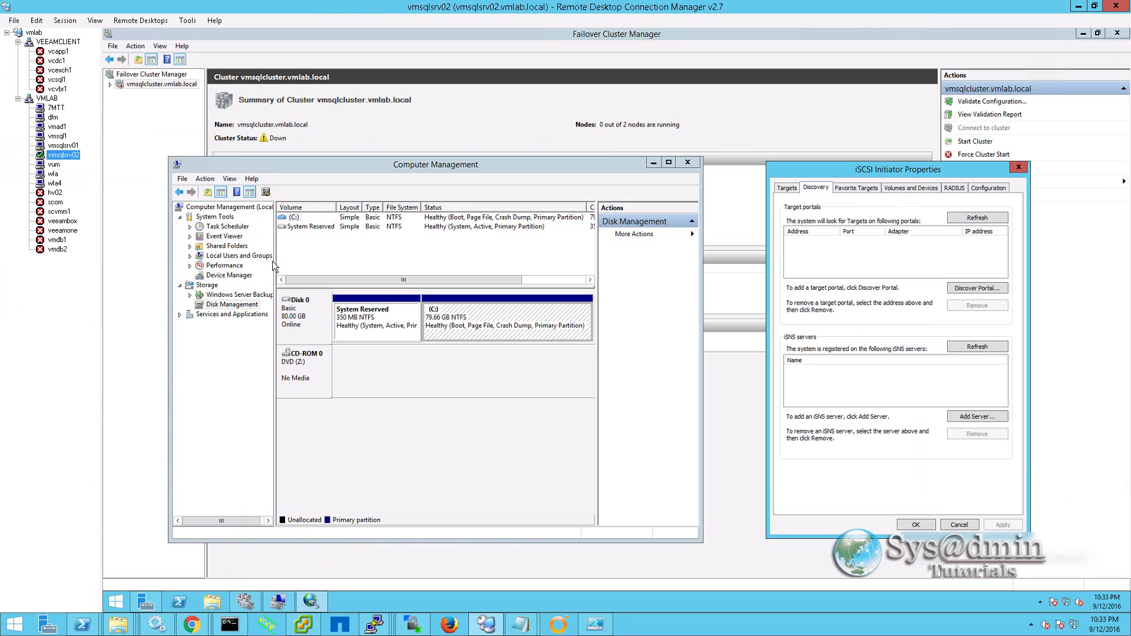
# Step: Add target portal 192.168.6.52 to vmsqlsrv01's iSCSI discovery
pyautogui.click(66, 145)
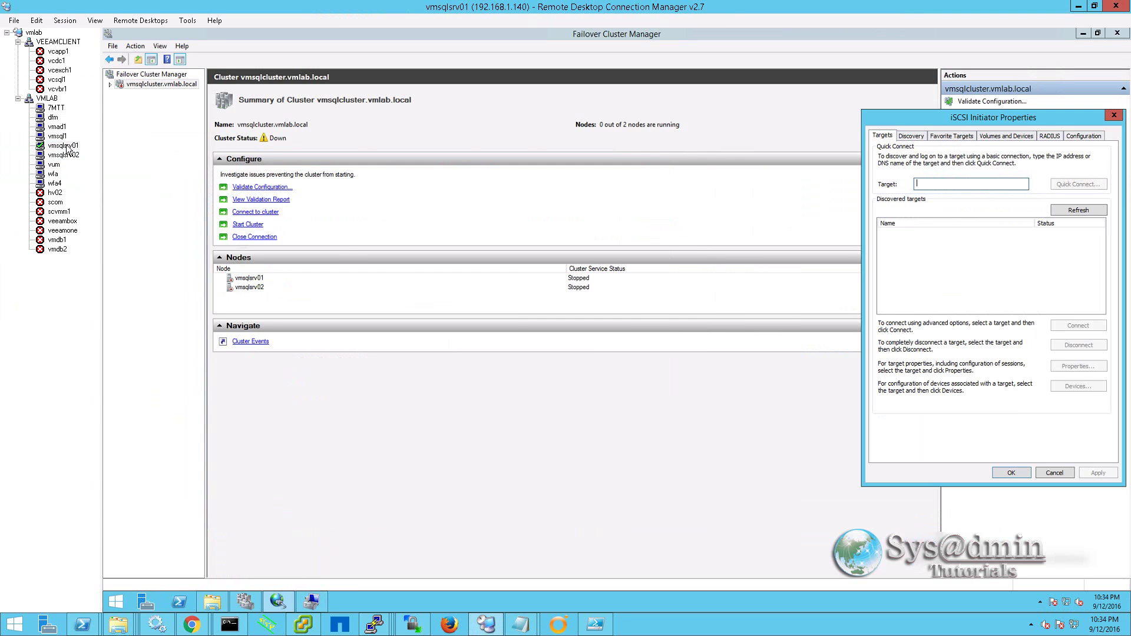
pyautogui.click(916, 137)
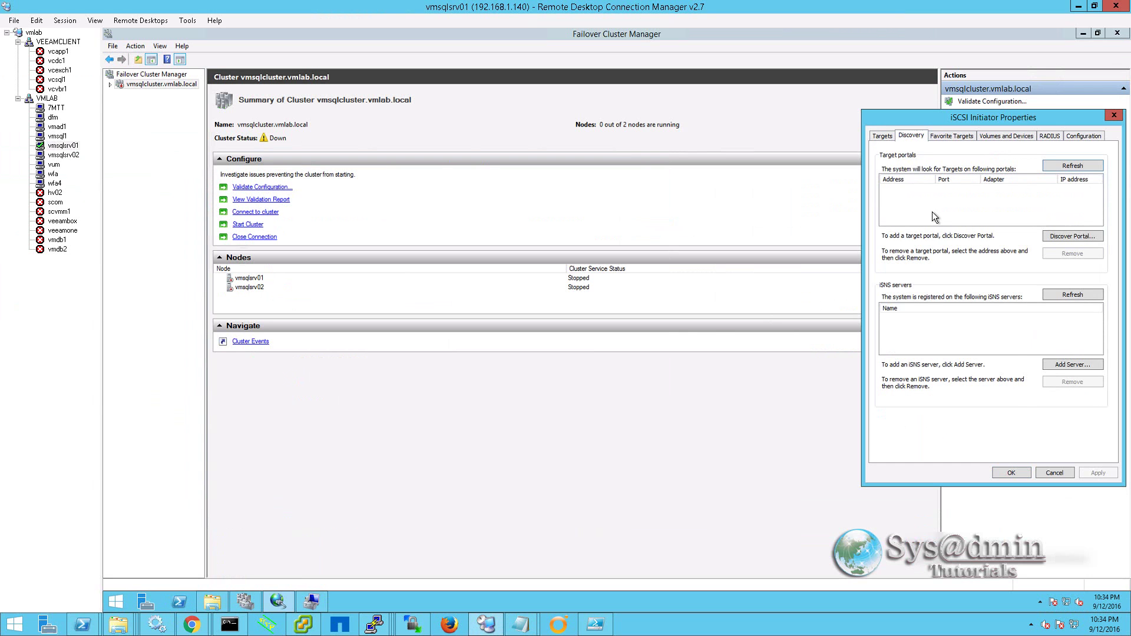
pyautogui.click(1062, 239)
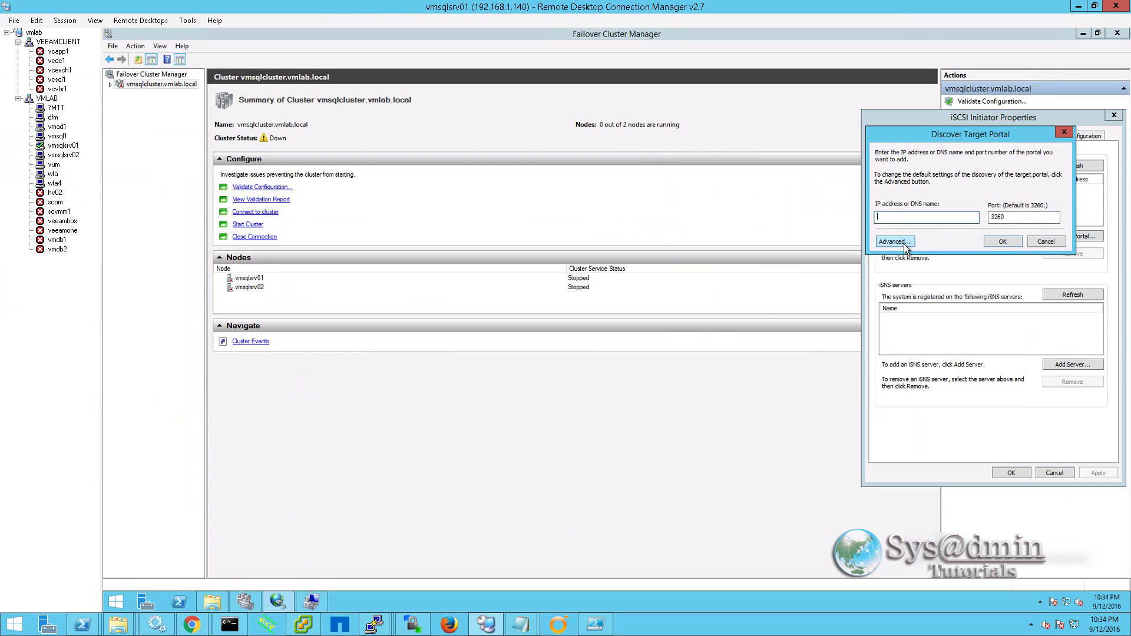
pyautogui.write('192.168.6.52')
pyautogui.click(1001, 242)
# Step: Select the newly discovered inactive NetApp target and check Computer Management's disks
pyautogui.click(885, 137)
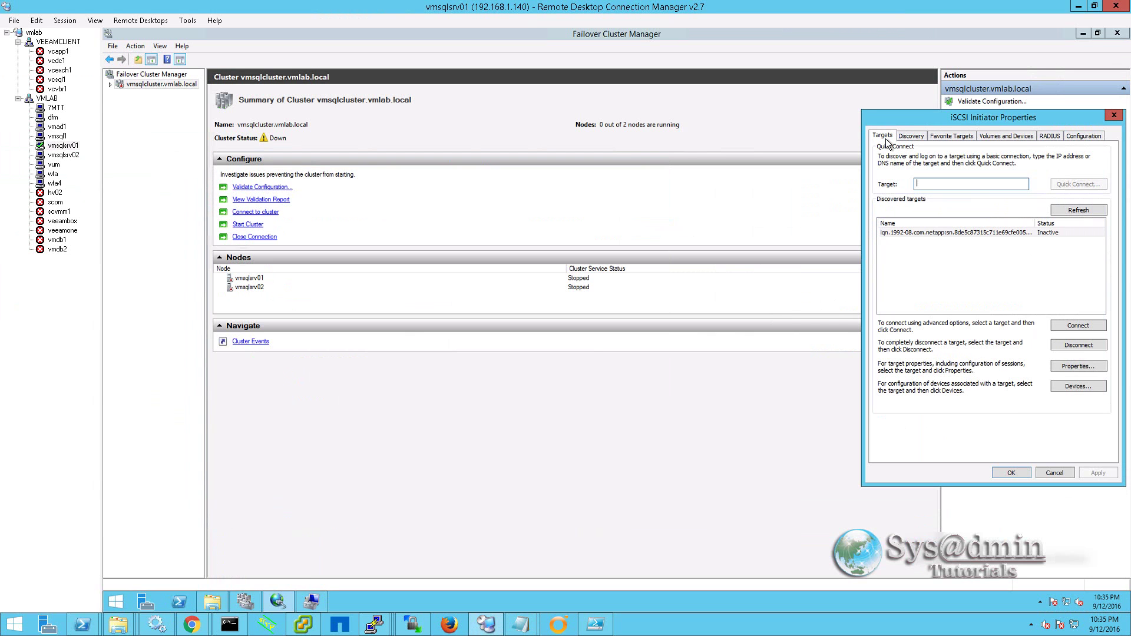
pyautogui.click(957, 233)
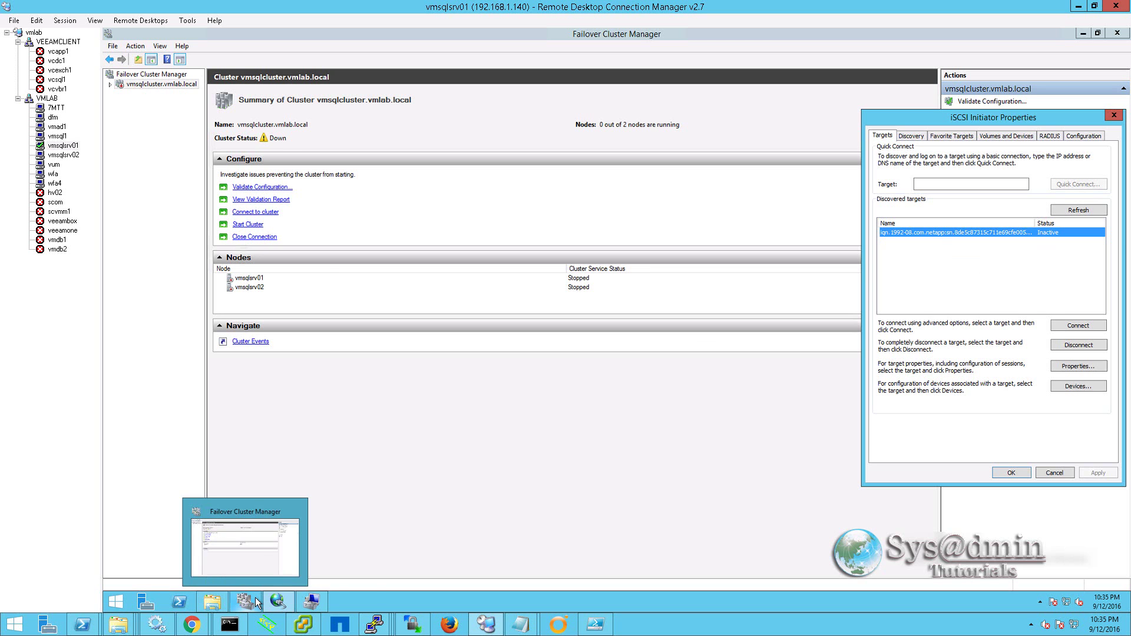
pyautogui.click(311, 601)
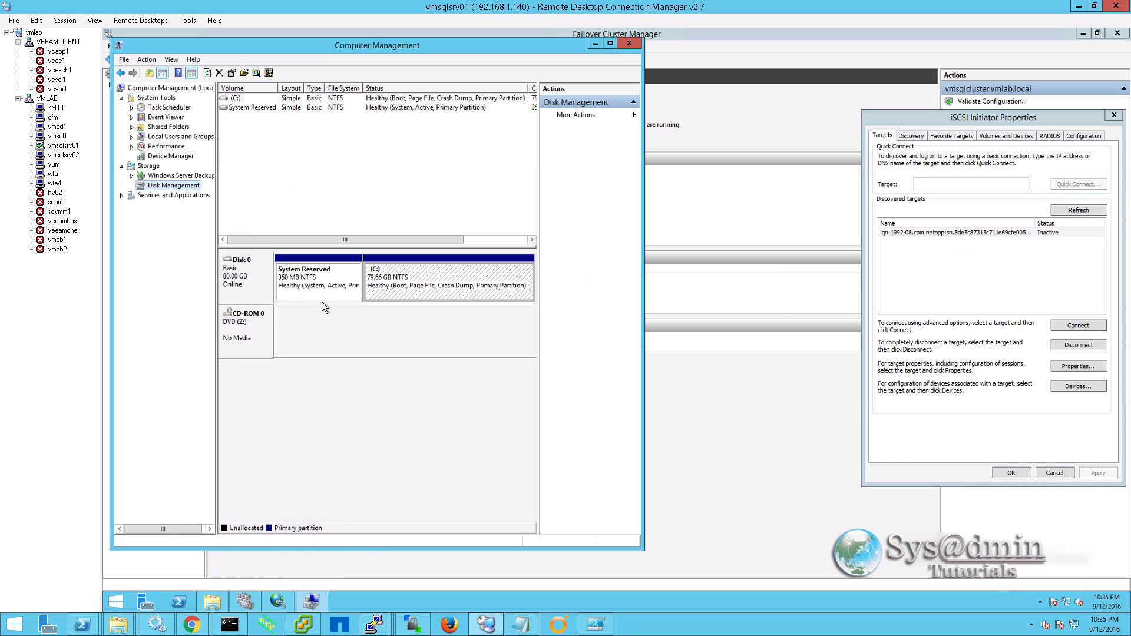
# Step: Connect to the NetApp target with multi-path enabled via the Microsoft iSCSI Initiator adapter
pyautogui.click(1007, 265)
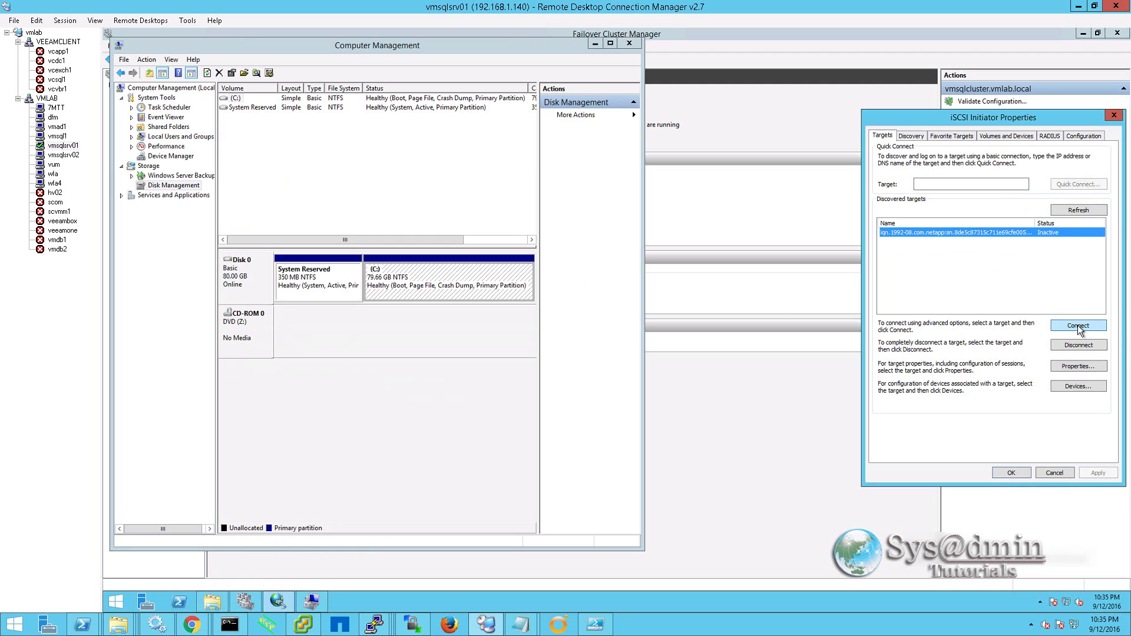
pyautogui.click(1078, 327)
pyautogui.click(920, 210)
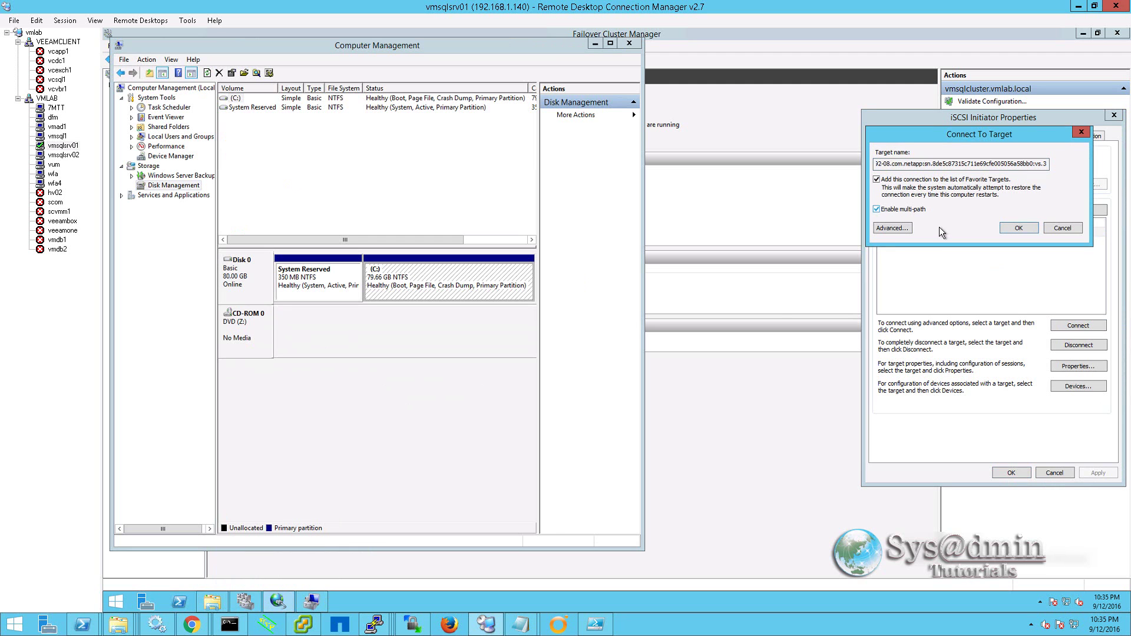
pyautogui.click(888, 228)
pyautogui.click(936, 193)
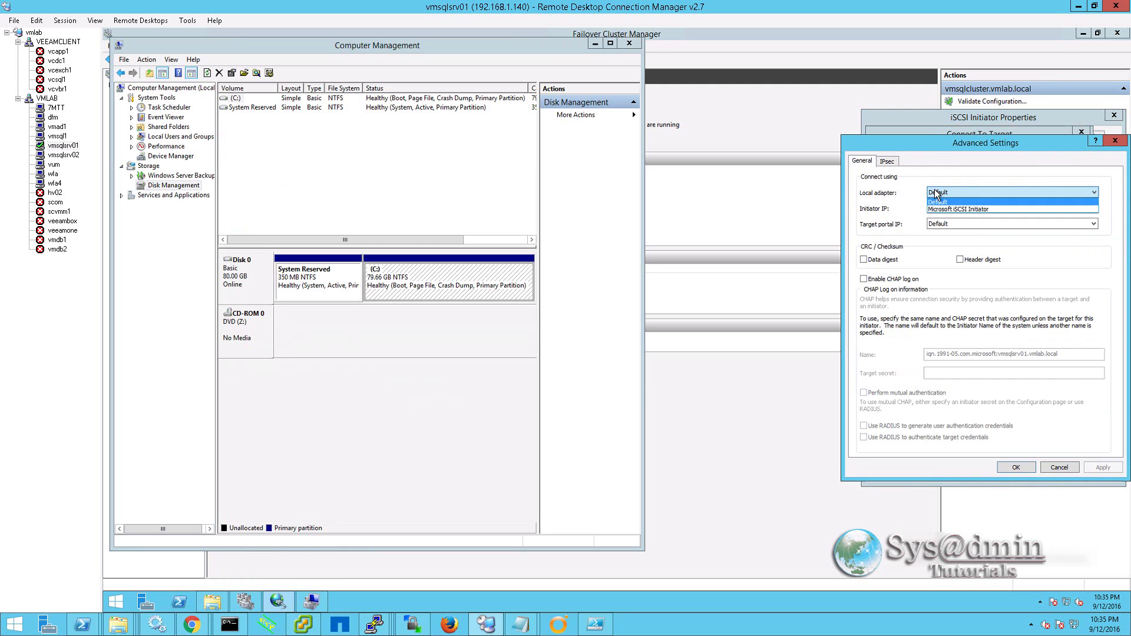
pyautogui.click(951, 209)
# Step: Route the connection from initiator IP 192.168.6.140 to portal 192.168.6.52/3260 and confirm
pyautogui.click(950, 208)
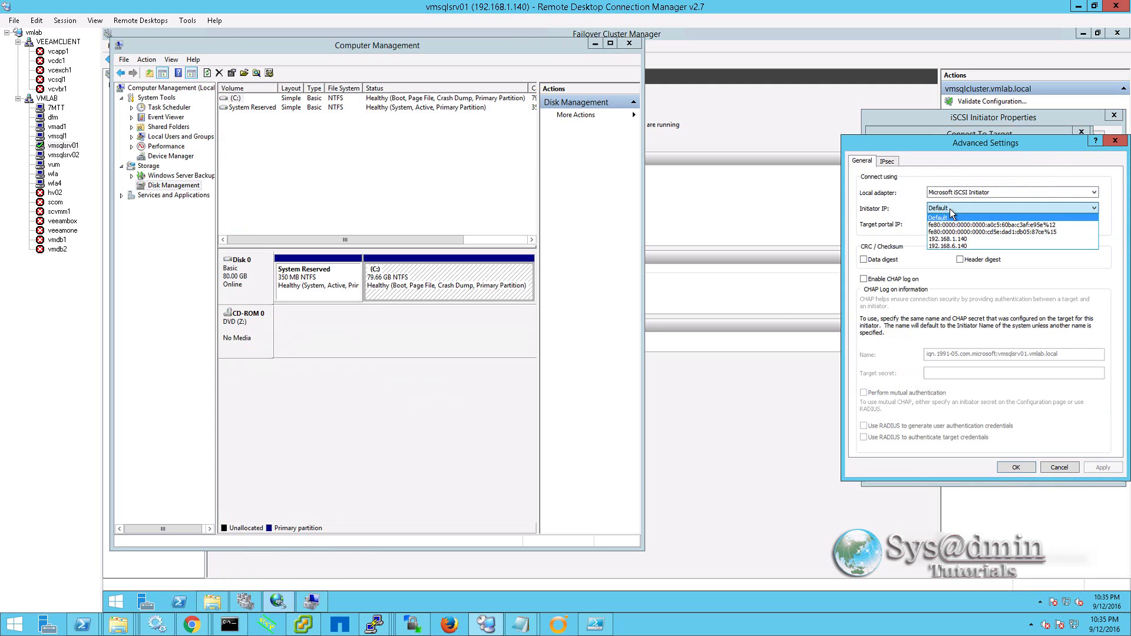
pyautogui.click(962, 246)
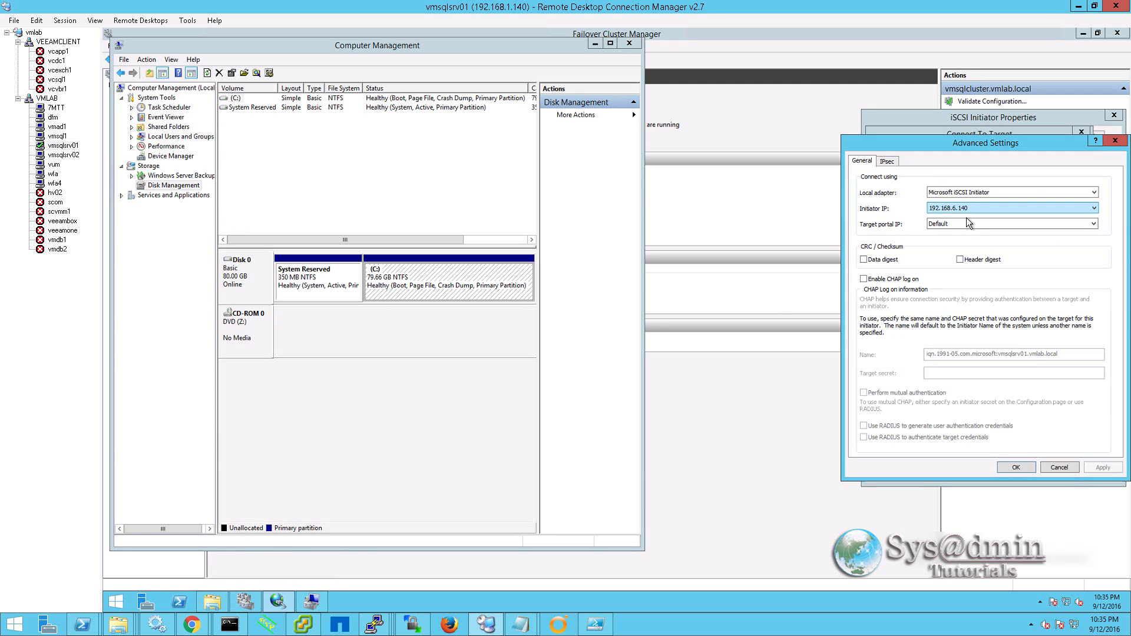
pyautogui.click(962, 227)
pyautogui.click(963, 227)
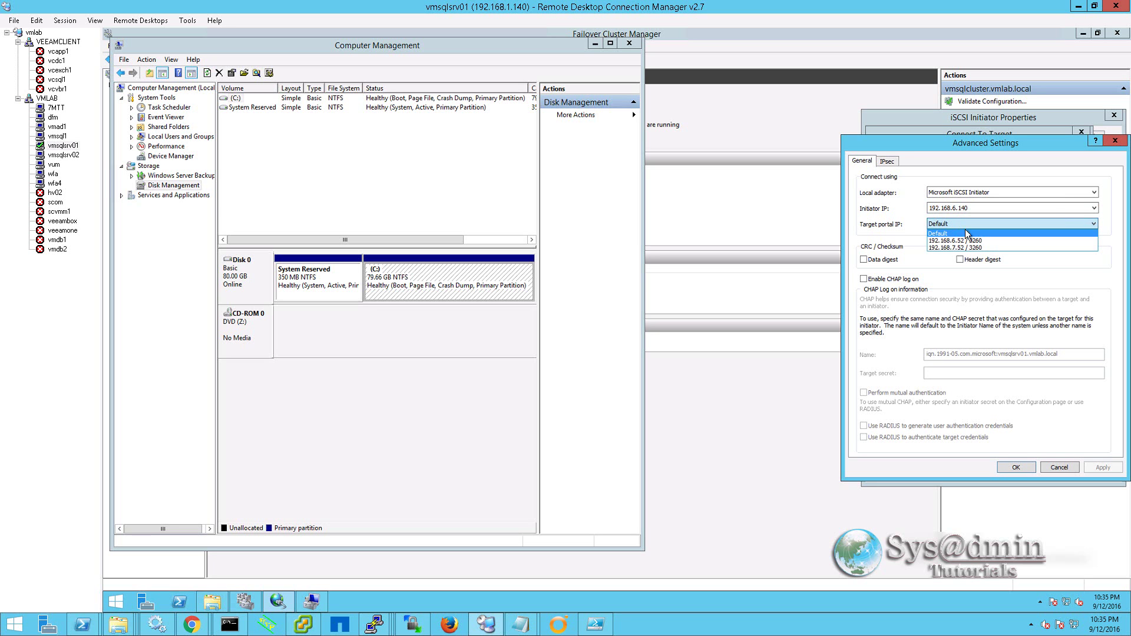
pyautogui.click(944, 241)
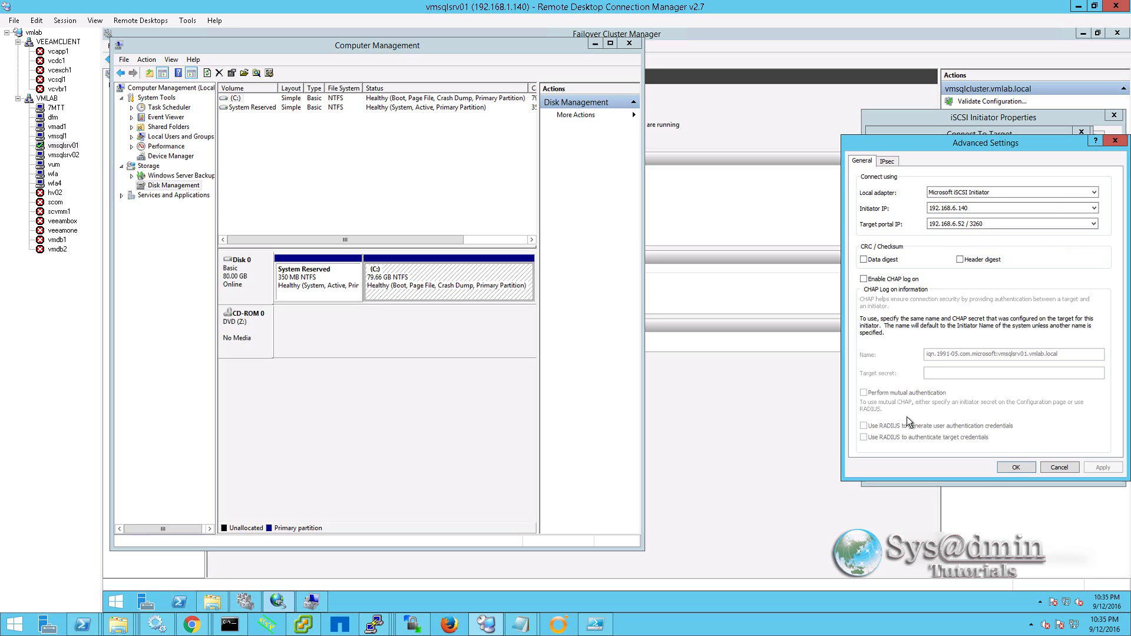
pyautogui.click(1012, 467)
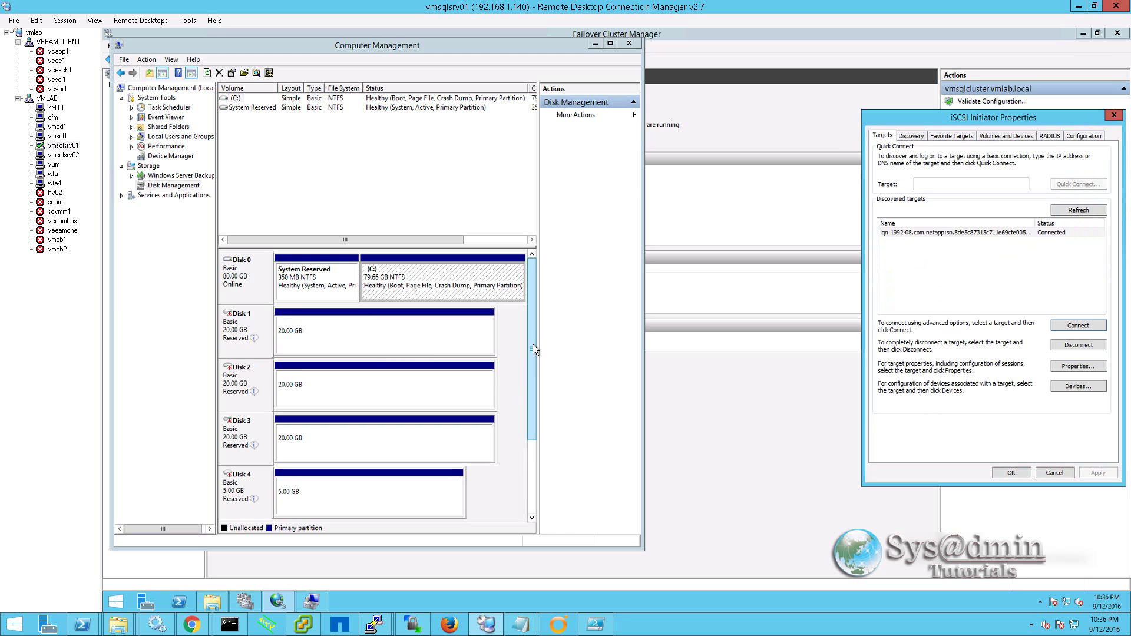
pyautogui.moveTo(531, 345)
pyautogui.mouseDown()
pyautogui.moveTo(535, 391)
pyautogui.moveTo(531, 324)
pyautogui.mouseUp()
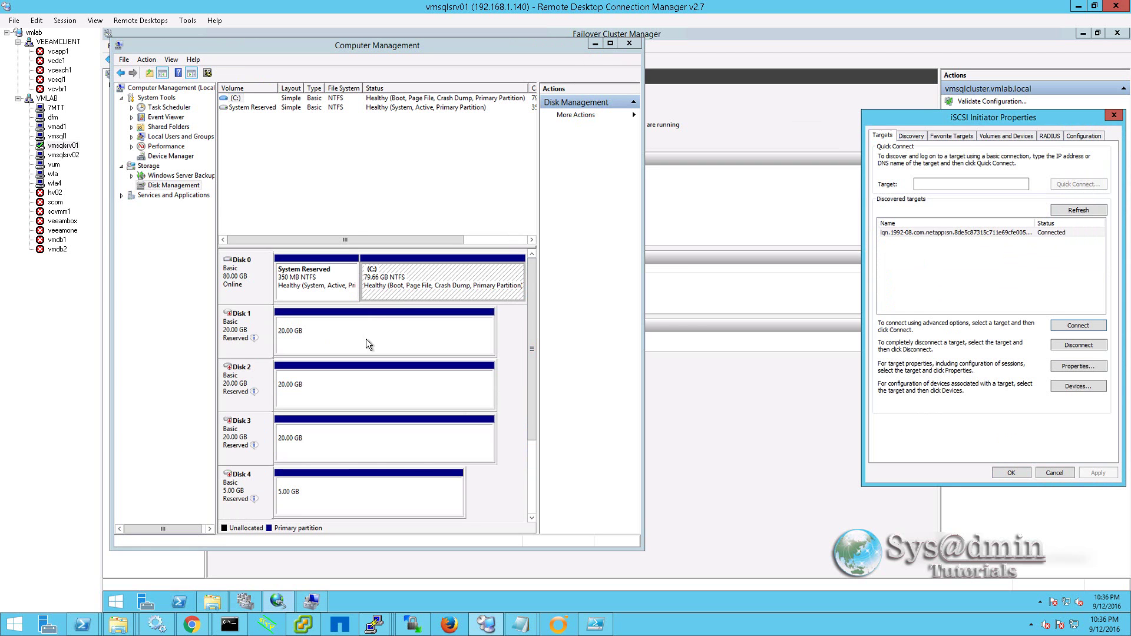
pyautogui.click(63, 157)
# Step: Add target portal 192.168.6.52 on vmsqlsrv02 and select the discovered NetApp target
pyautogui.click(974, 288)
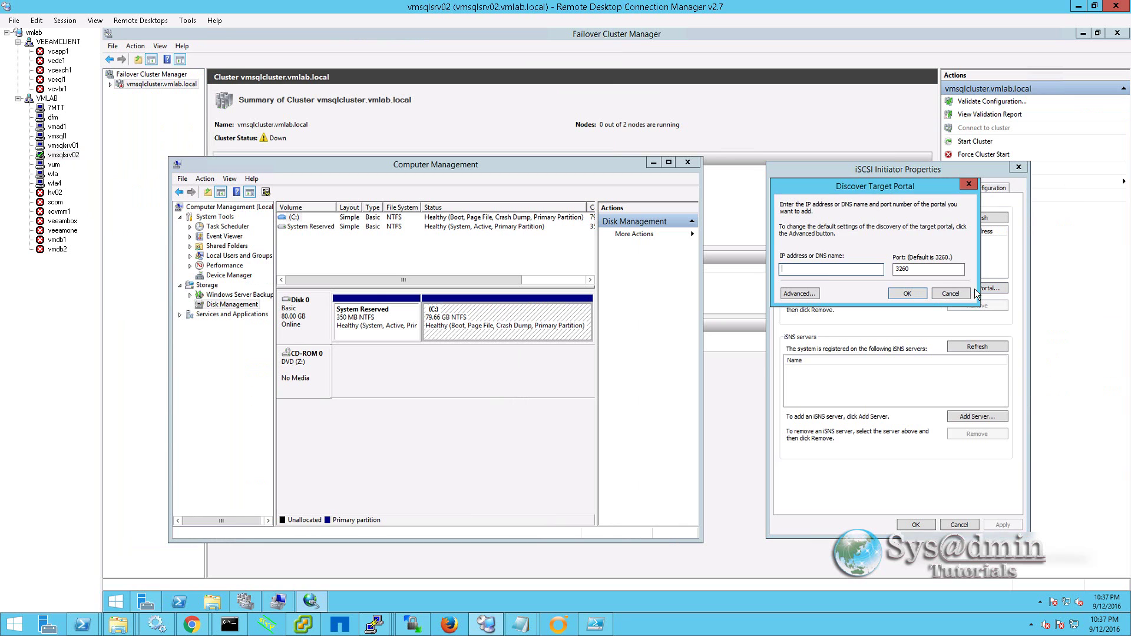
pyautogui.write('192.168.6.52')
pyautogui.click(908, 292)
pyautogui.click(787, 188)
pyautogui.click(866, 285)
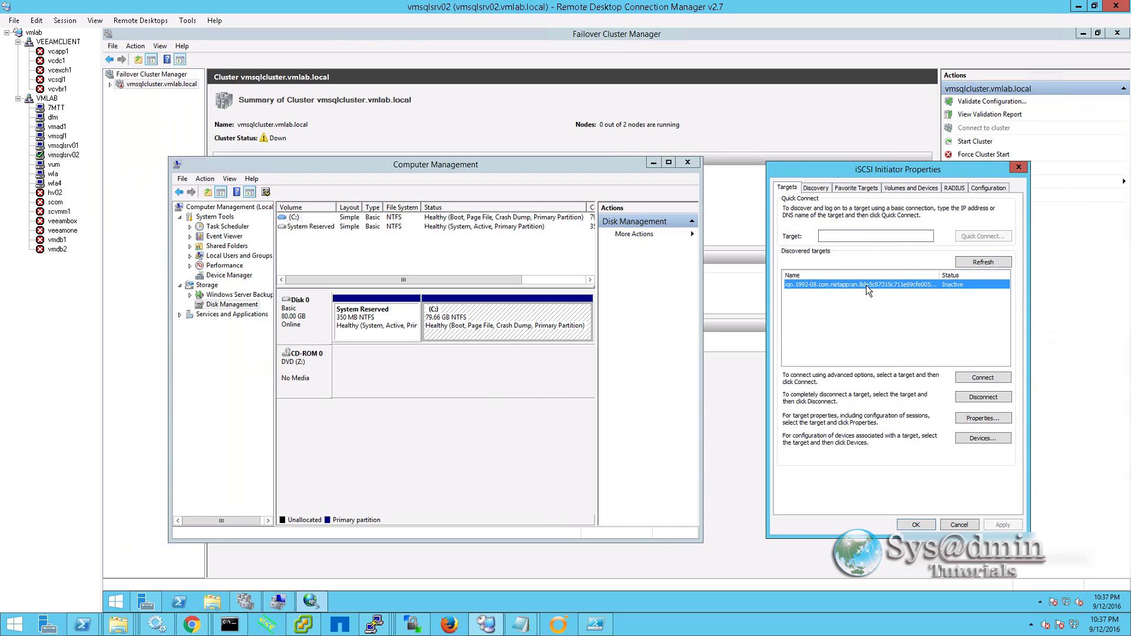
# Step: Connect to the NetApp target with multi-path, Microsoft iSCSI Initiator, 192.168.6.141 to 192.168.6.52 / 3260
pyautogui.click(974, 377)
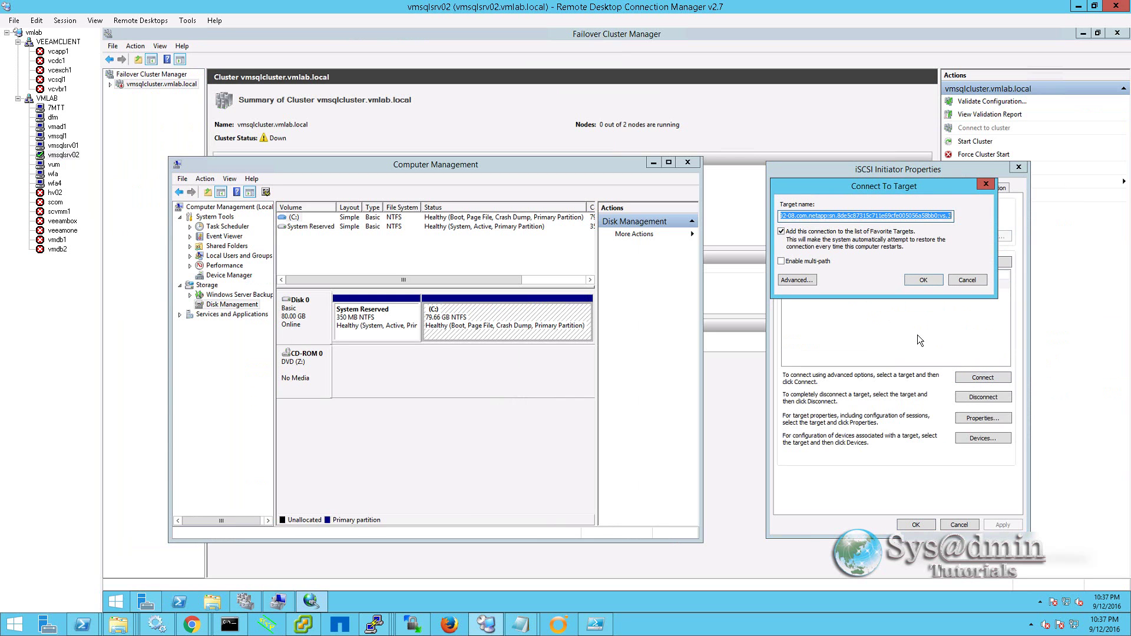
pyautogui.click(815, 263)
pyautogui.click(799, 279)
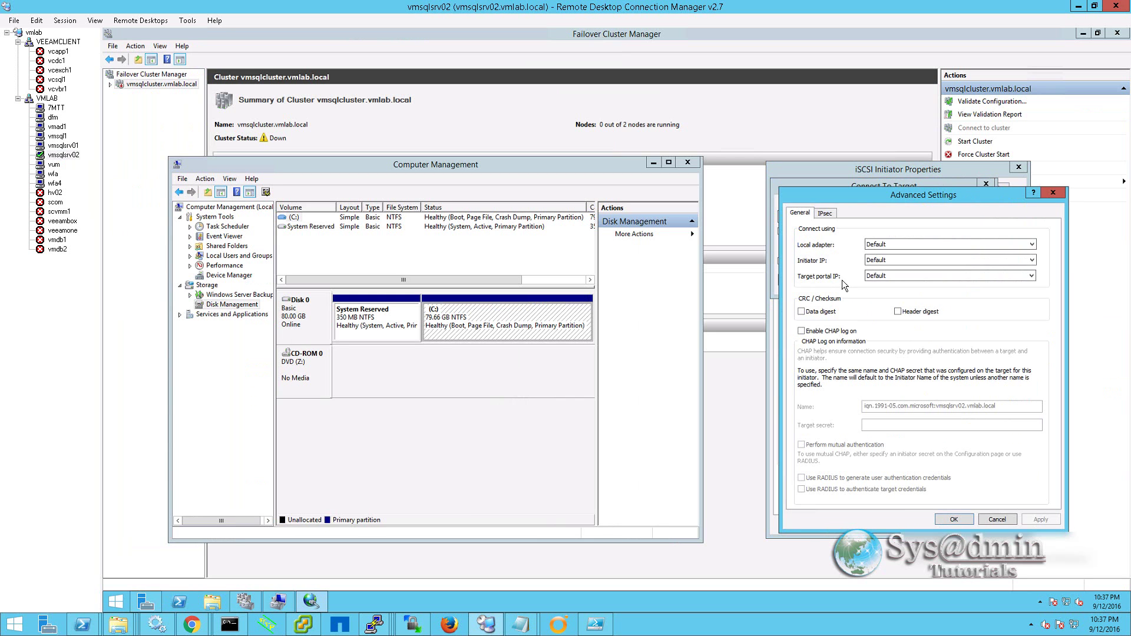
pyautogui.click(891, 243)
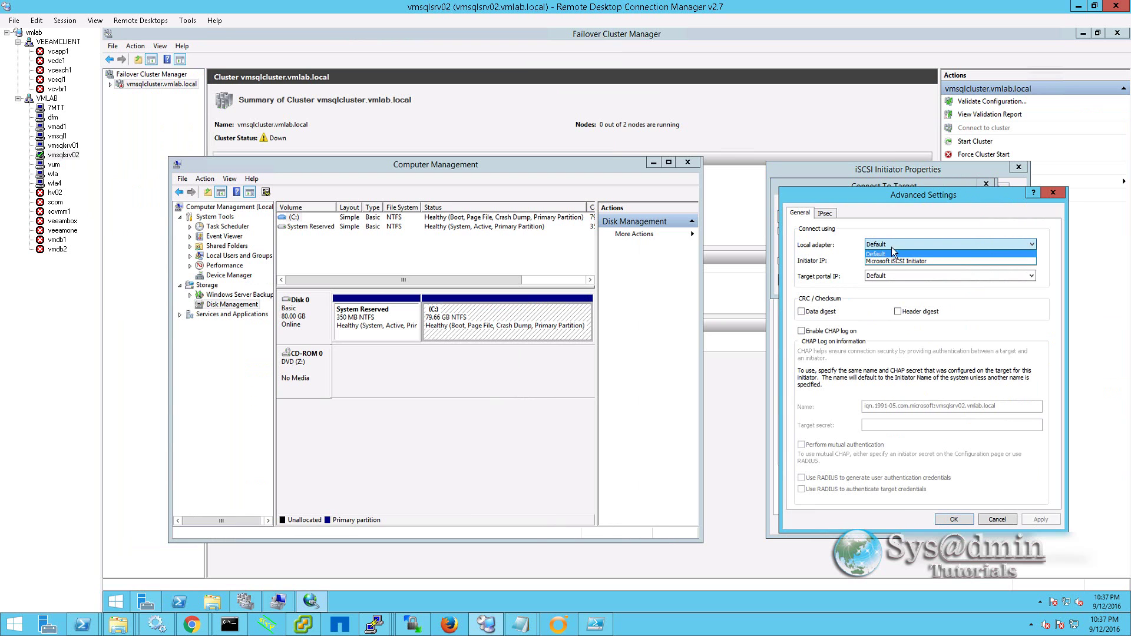
pyautogui.click(895, 261)
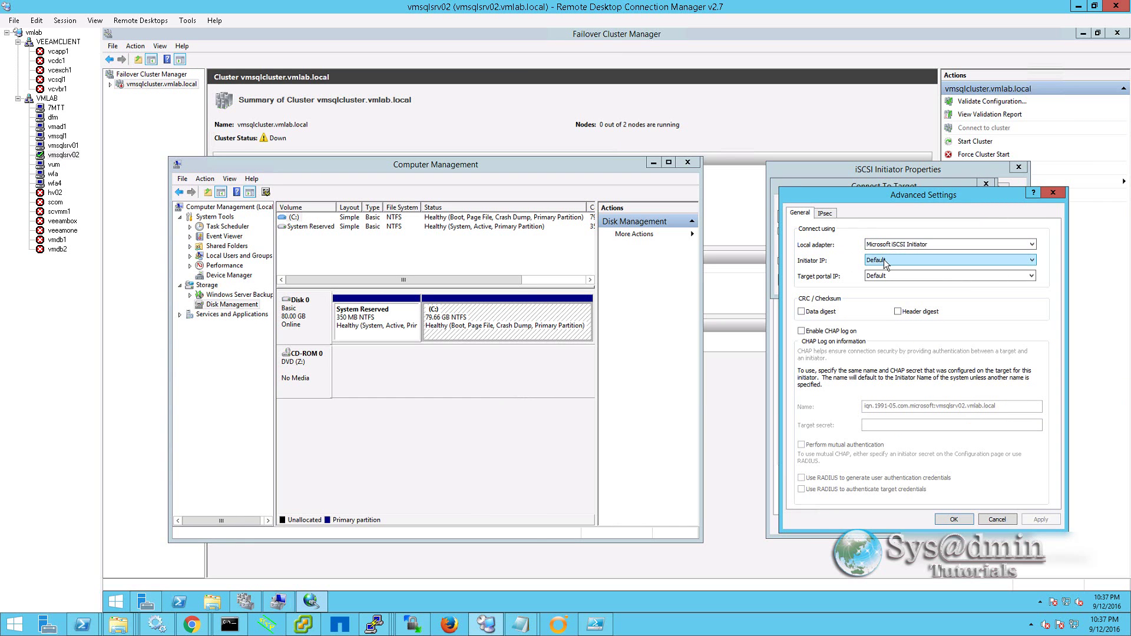
pyautogui.click(883, 259)
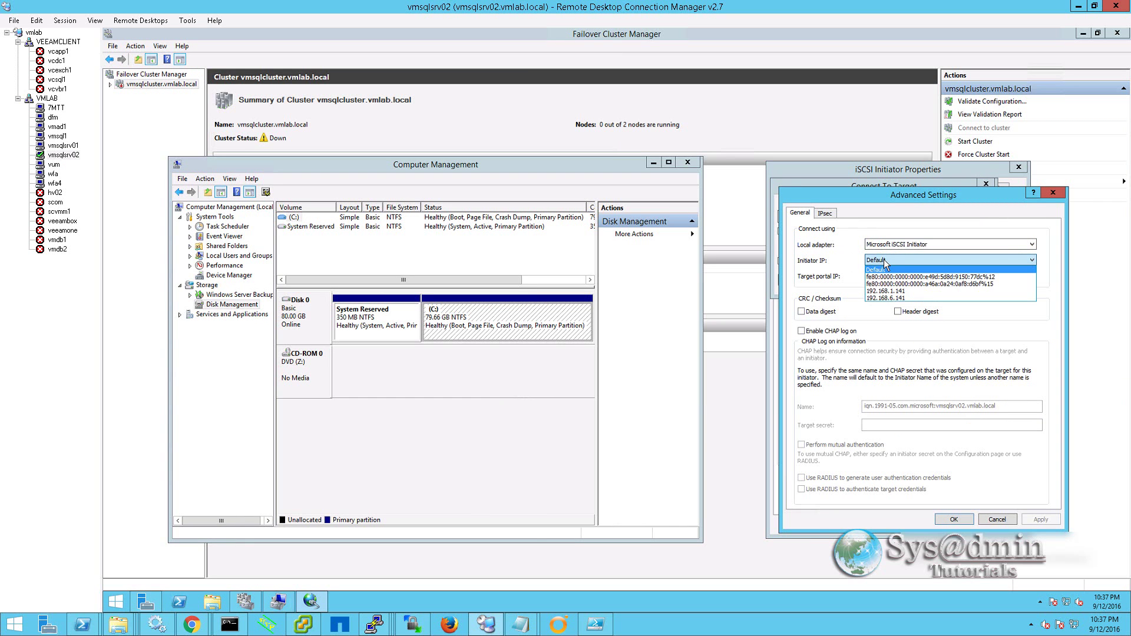
pyautogui.click(896, 299)
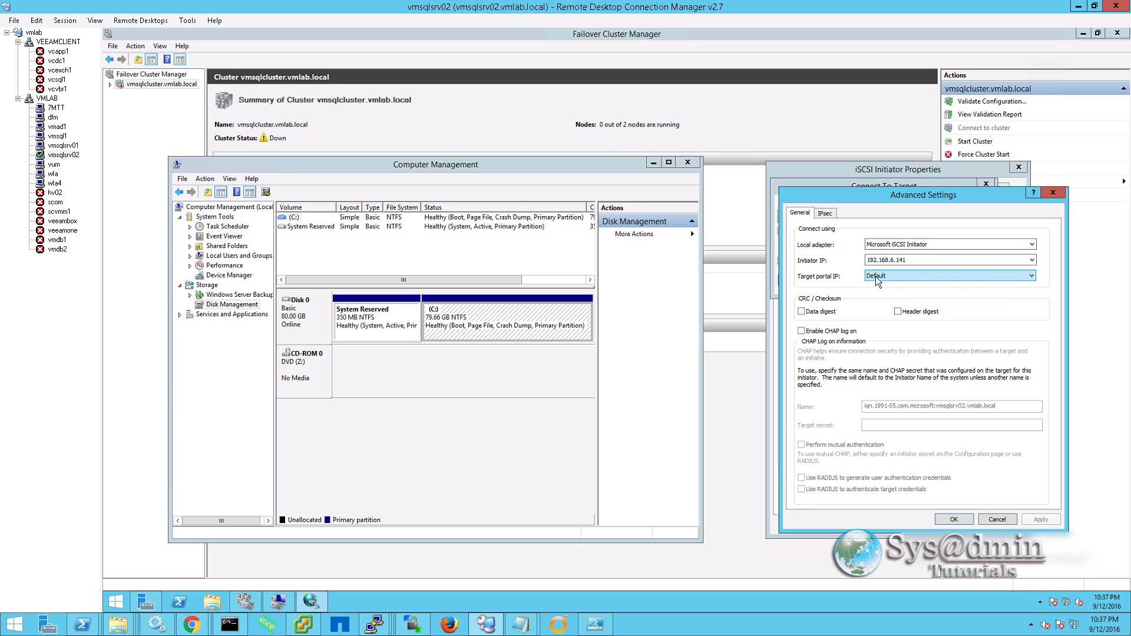
pyautogui.click(877, 277)
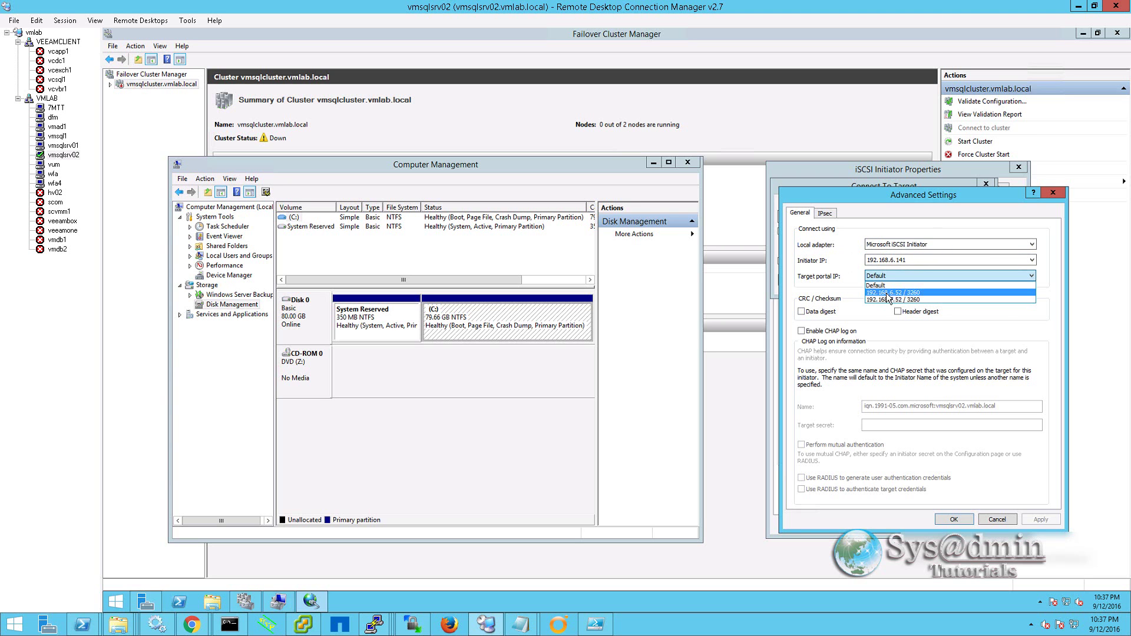
pyautogui.click(877, 292)
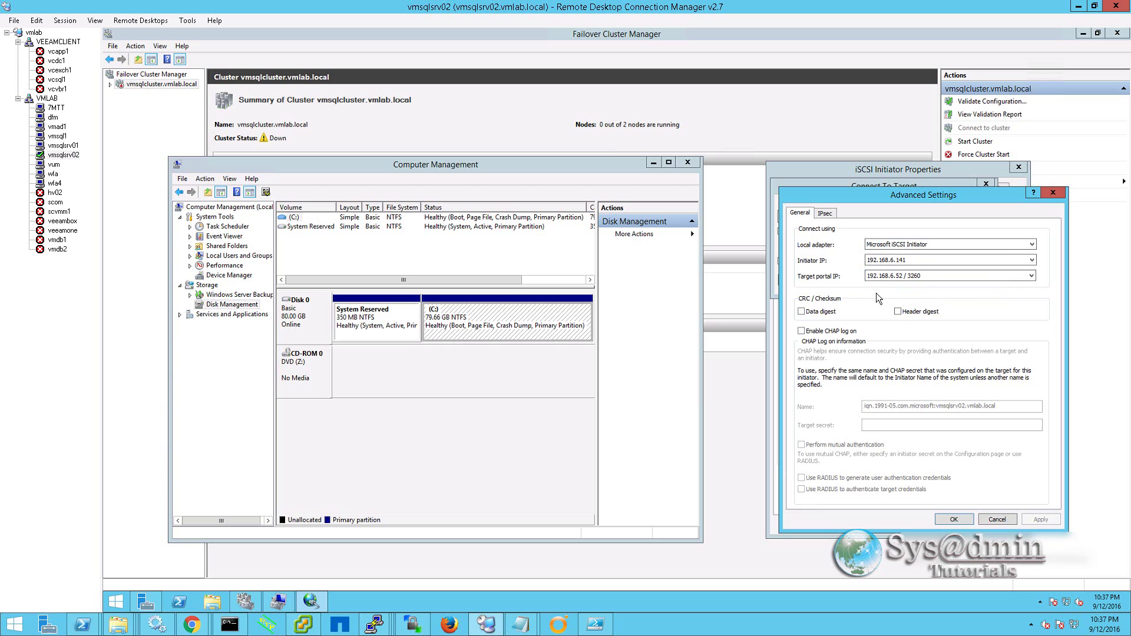
pyautogui.click(948, 519)
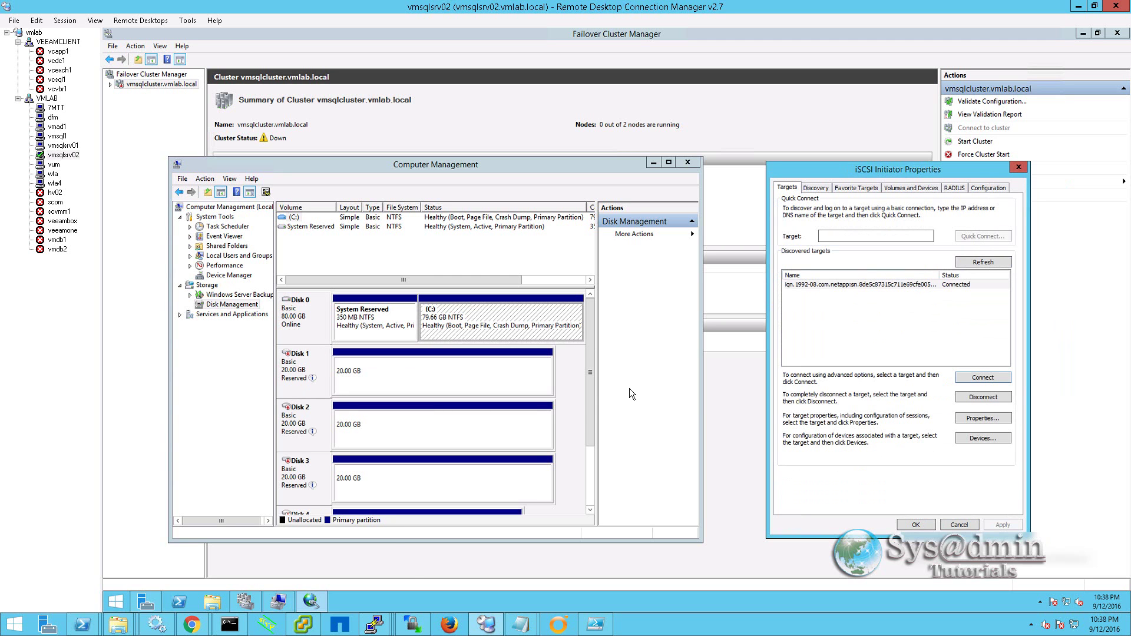
pyautogui.click(63, 145)
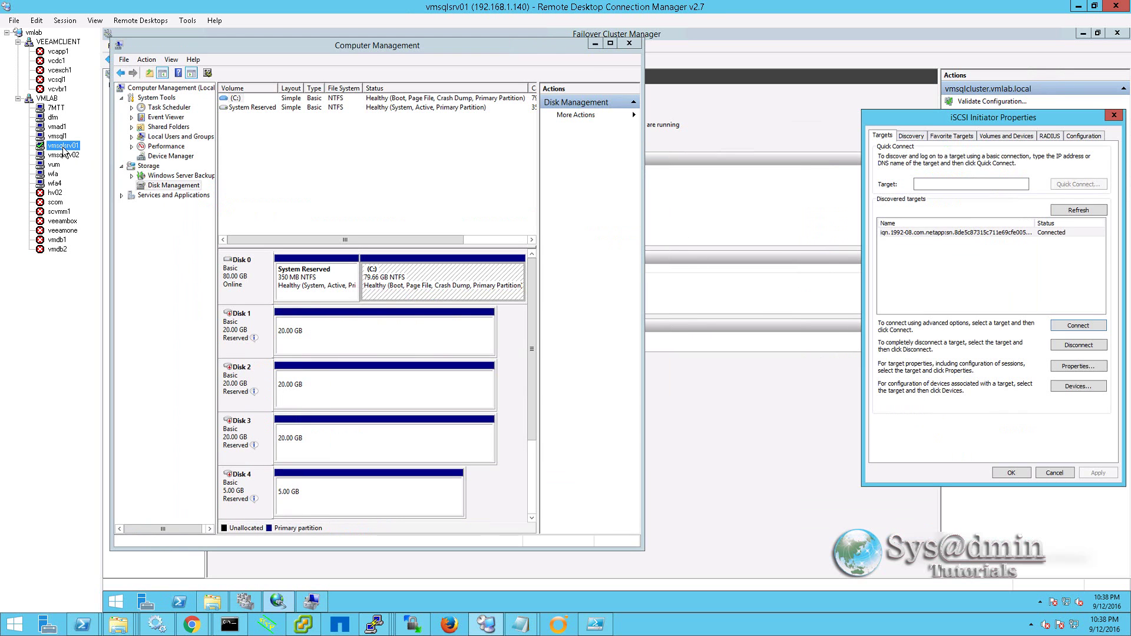
# Step: Close iSCSI Initiator Properties and start vmsqlcluster from its context menu in Failover Cluster Manager
pyautogui.click(594, 43)
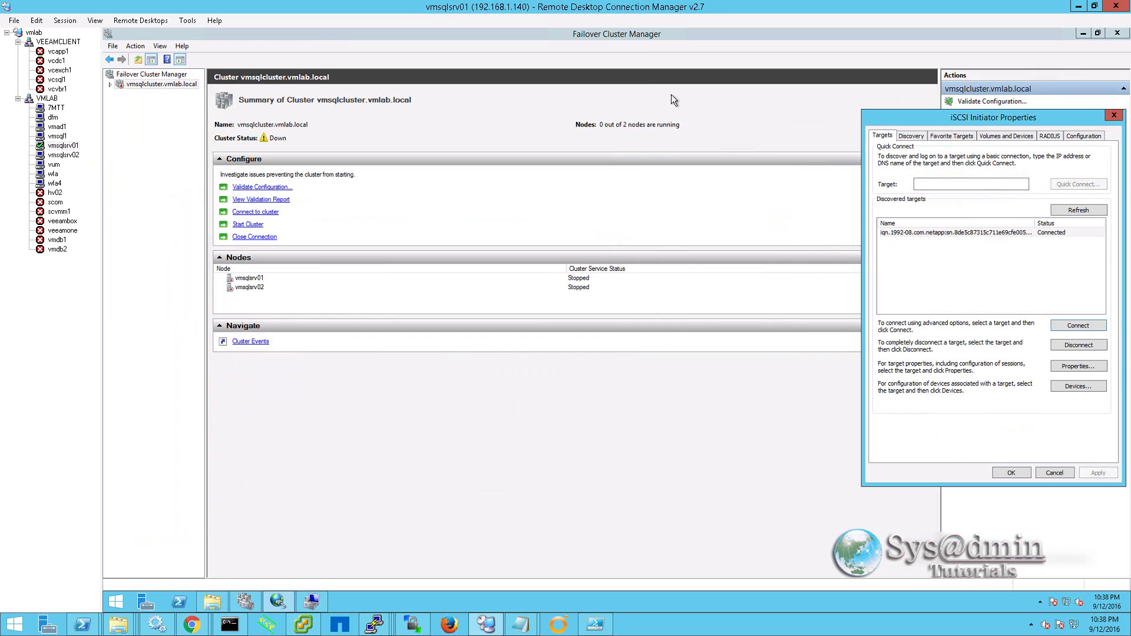
pyautogui.click(1106, 116)
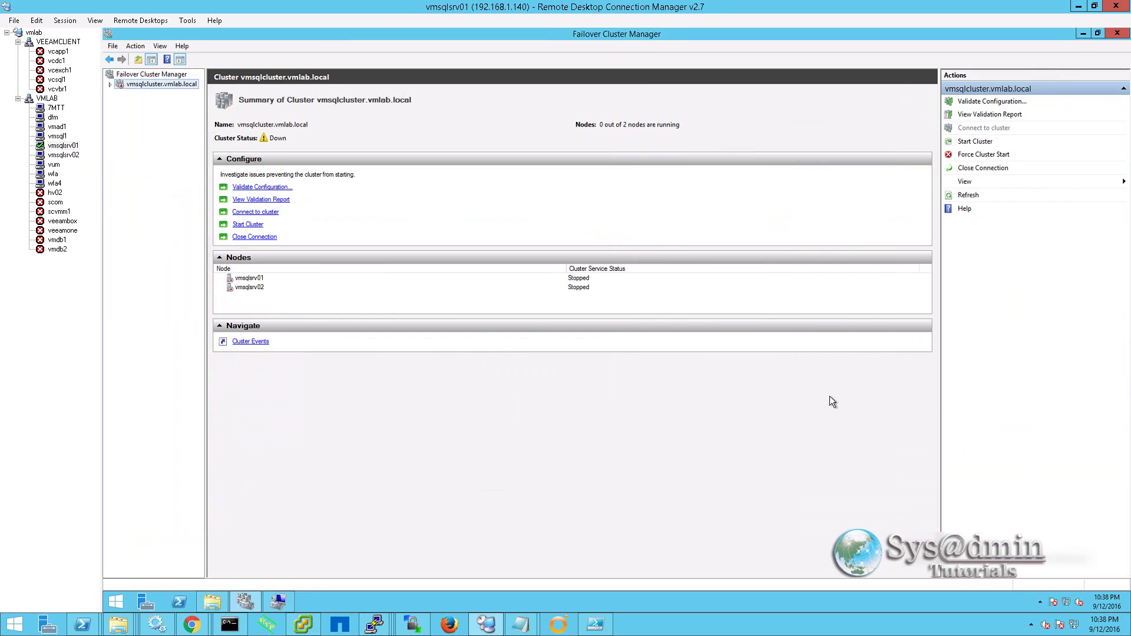
pyautogui.rightClick(138, 89)
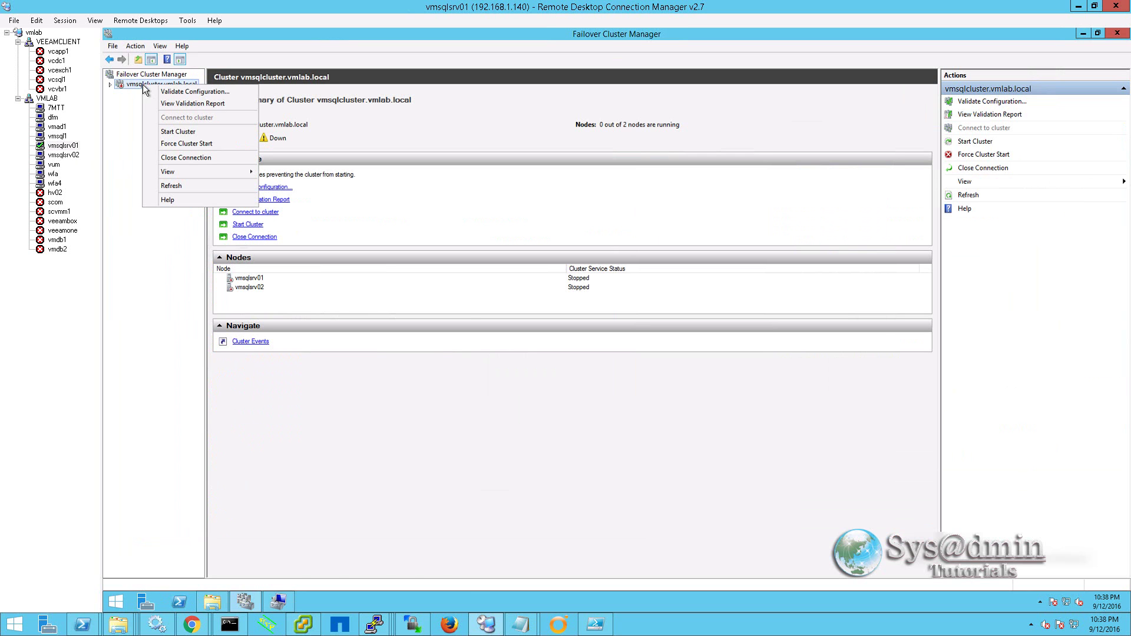
pyautogui.click(187, 133)
pyautogui.hotkey('alt', 'Tab')
pyautogui.moveTo(386, 52); pyautogui.dragTo(833, 57)
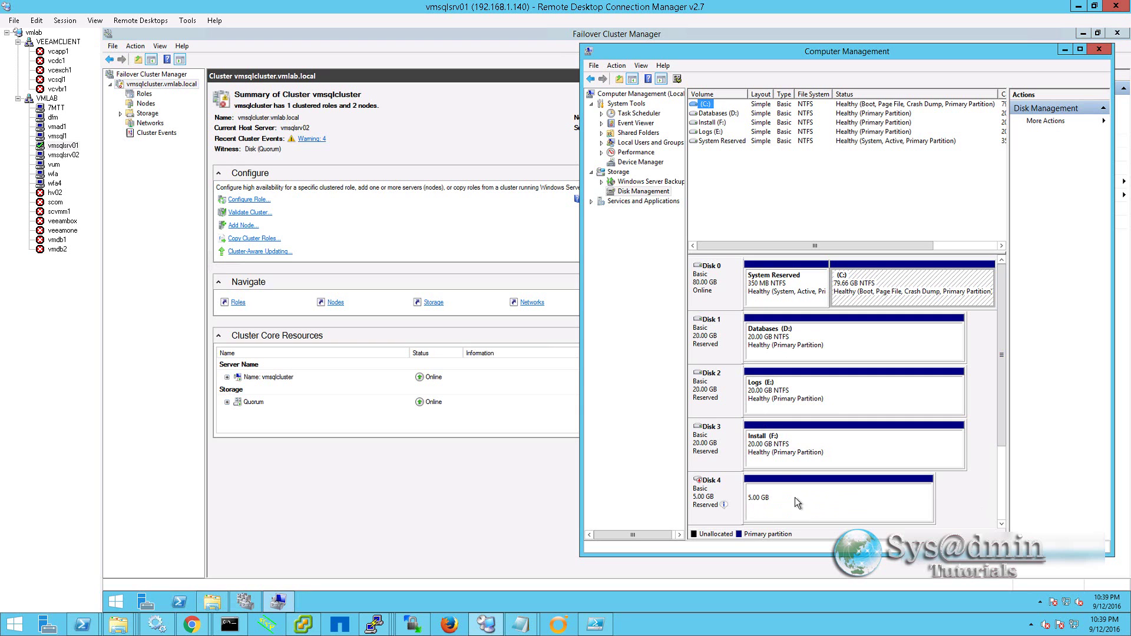
# Step: Expand the cluster's Storage to view its Disks, then open the four recent warning events
pyautogui.moveTo(701, 499)
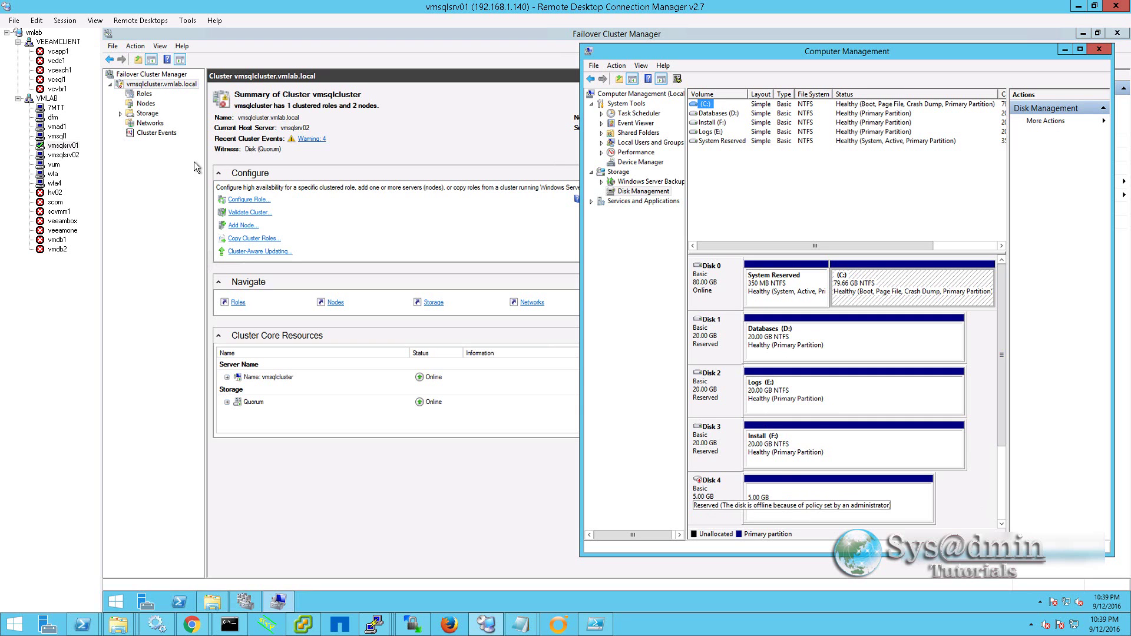
pyautogui.click(146, 186)
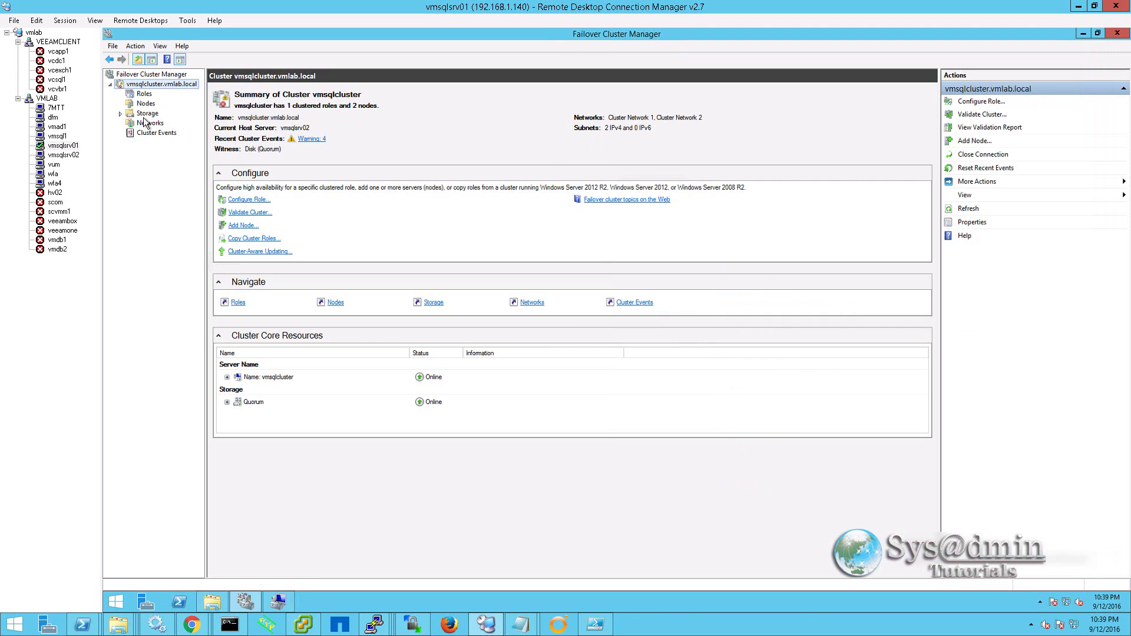
pyautogui.click(120, 113)
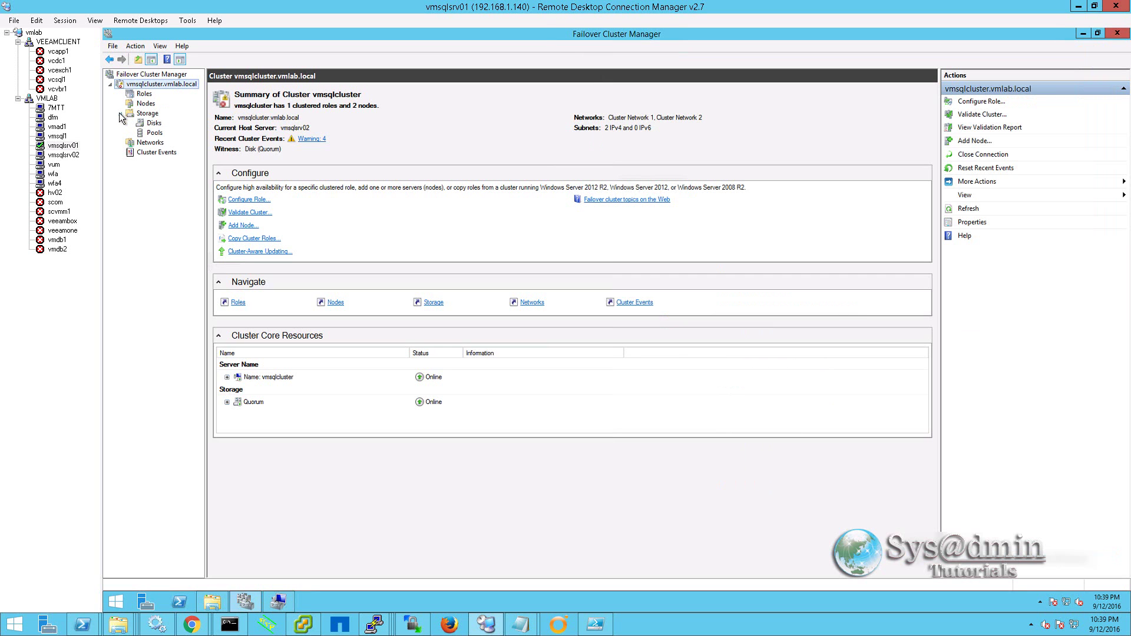
pyautogui.click(154, 122)
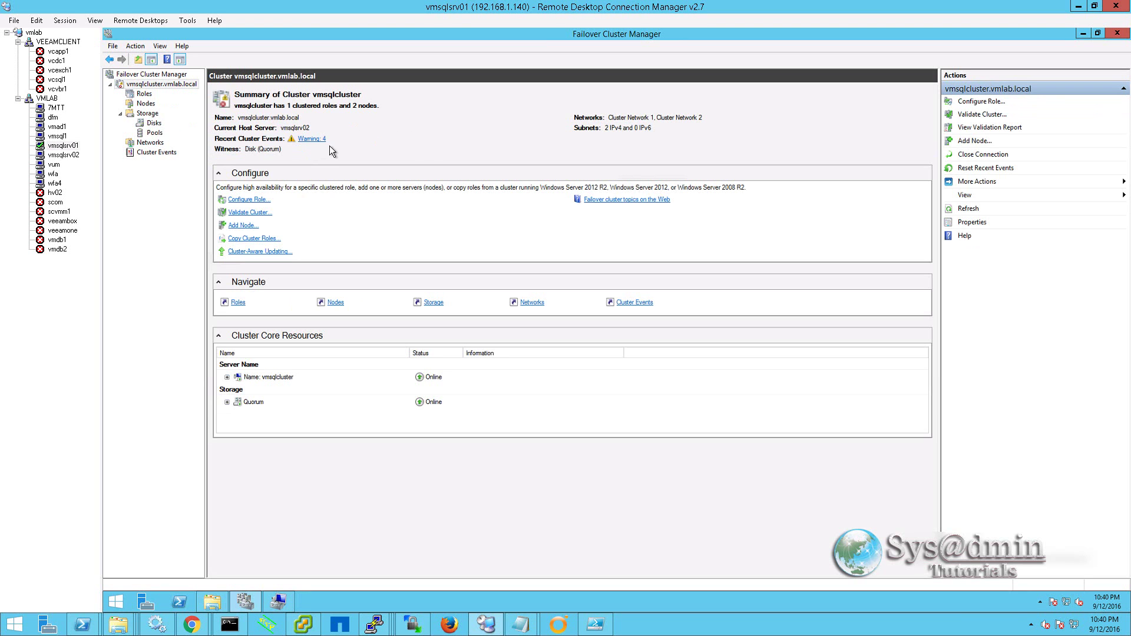
pyautogui.click(312, 140)
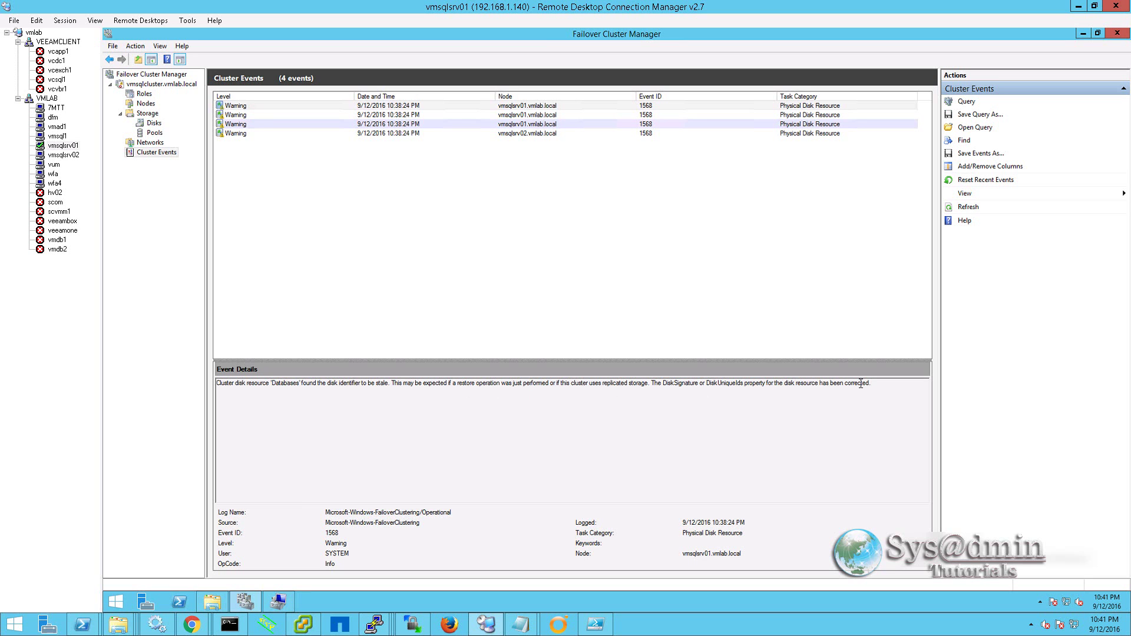
# Step: Review the four stale-disk warning events, including the Quorum disk warning details
pyautogui.click(245, 108)
pyautogui.click(243, 116)
pyautogui.click(247, 133)
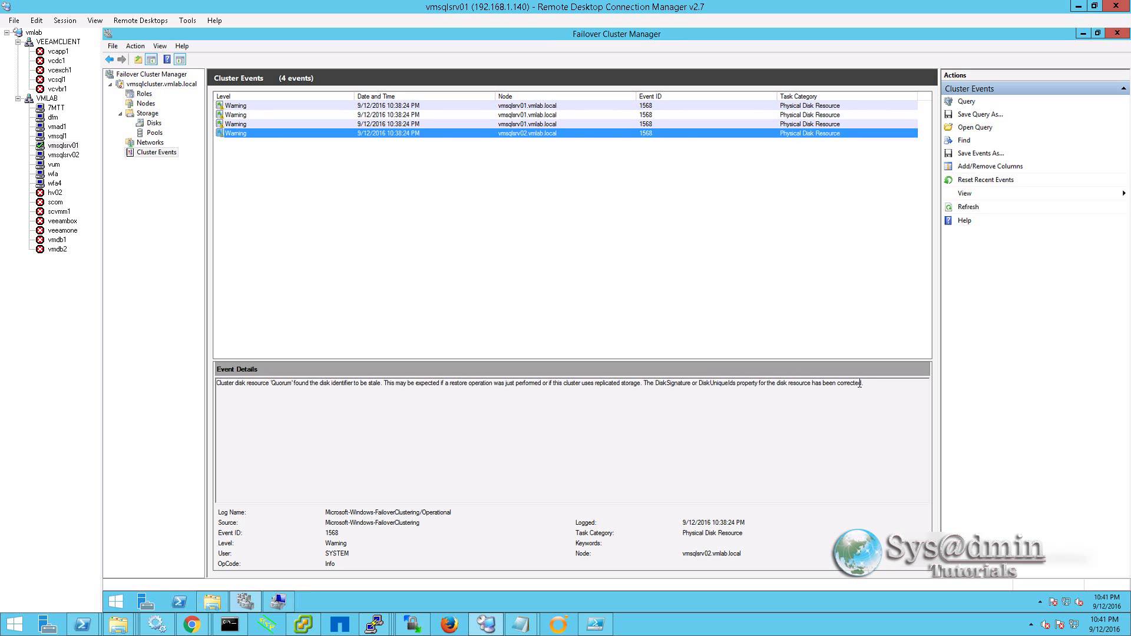
pyautogui.moveTo(861, 384); pyautogui.dragTo(647, 386)
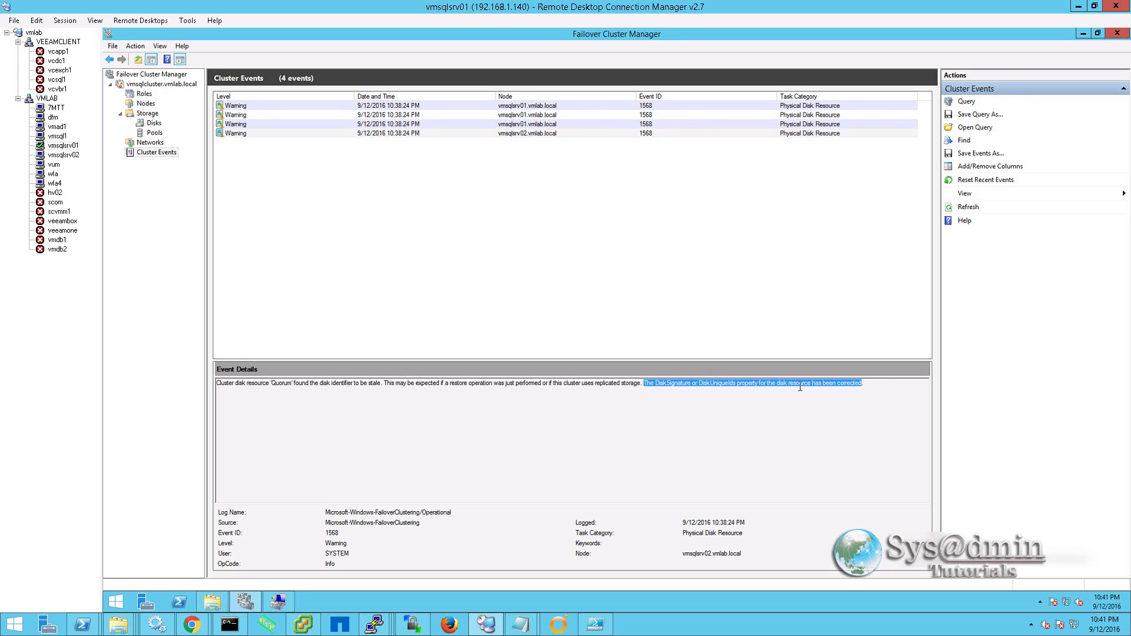
# Step: Check in Roles that SQL Server (INSTANCE2) is running on vmsqlsrv01
pyautogui.click(143, 95)
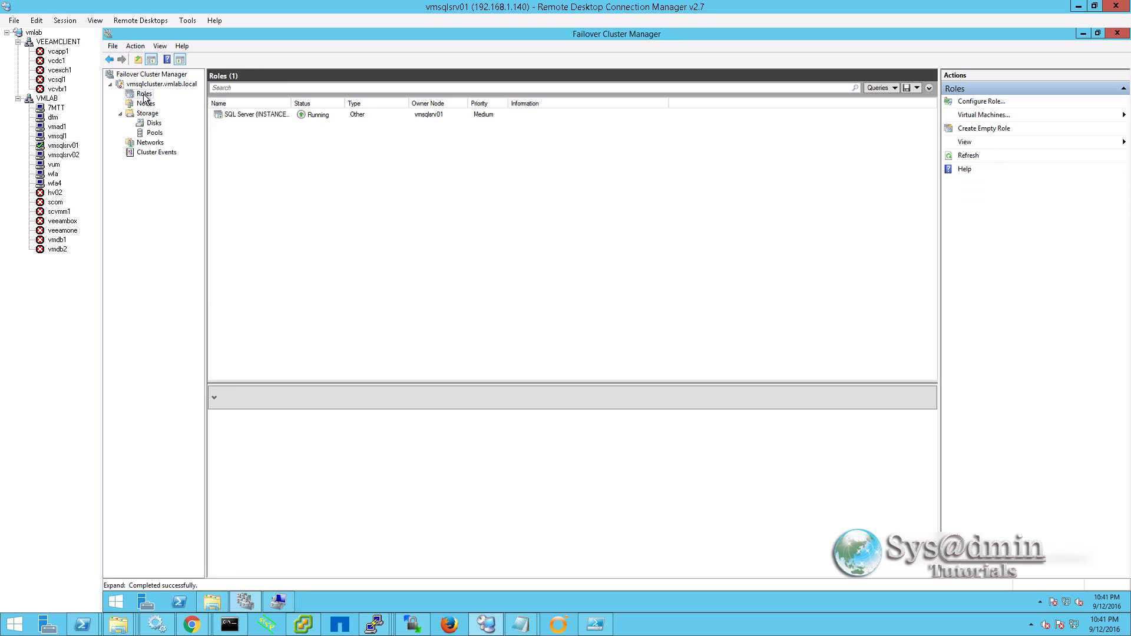
pyautogui.click(275, 116)
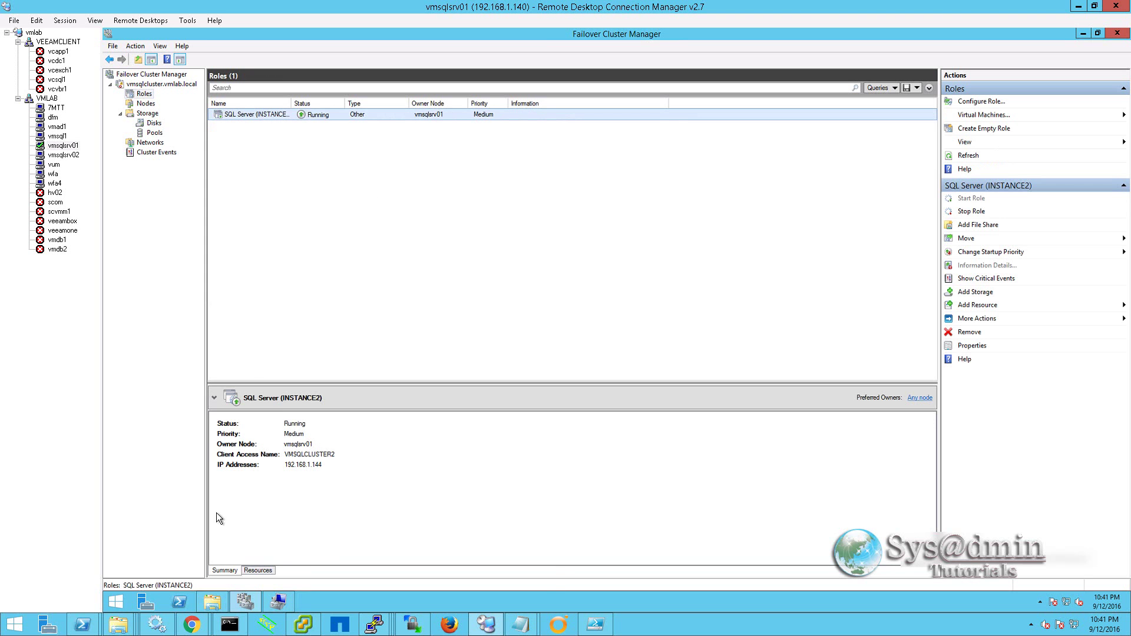
pyautogui.click(116, 601)
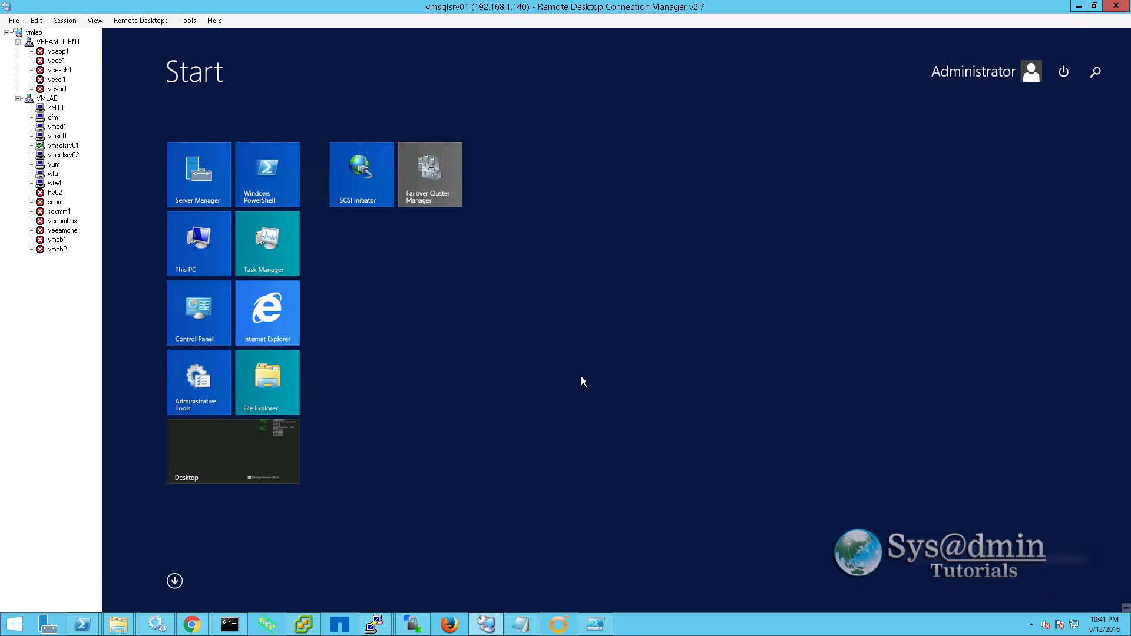
# Step: Launch SSMS, connect to VMSQLCLUSTER2\INSTANCE2, and open the test2 database's Properties to view its files
pyautogui.write('sql Server Management Studio')
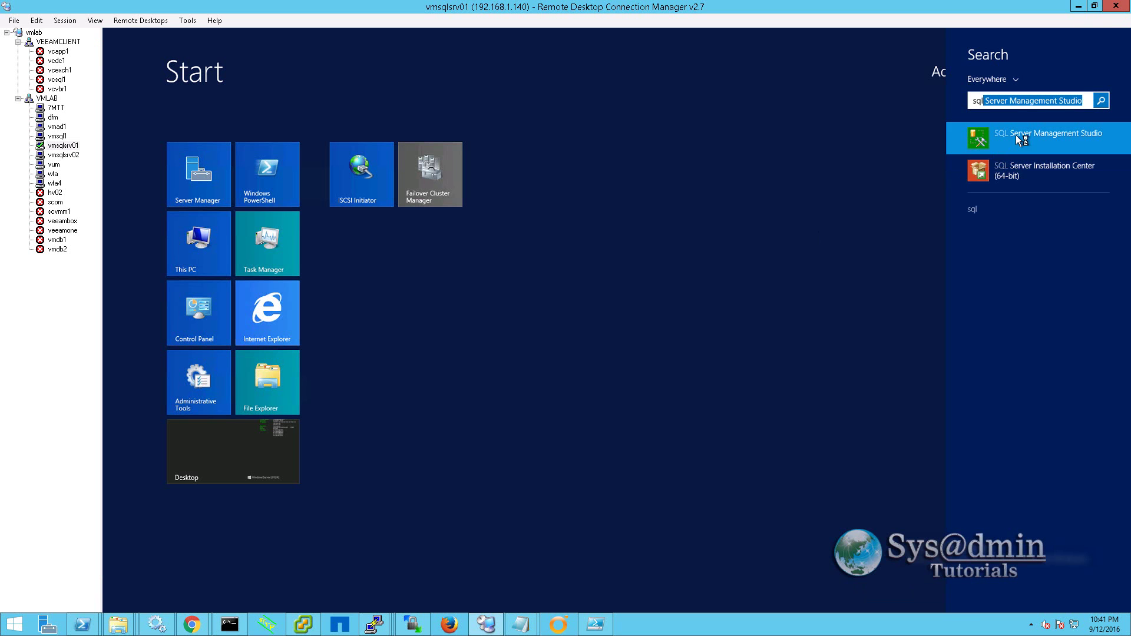
pyautogui.click(1021, 139)
pyautogui.press('Return')
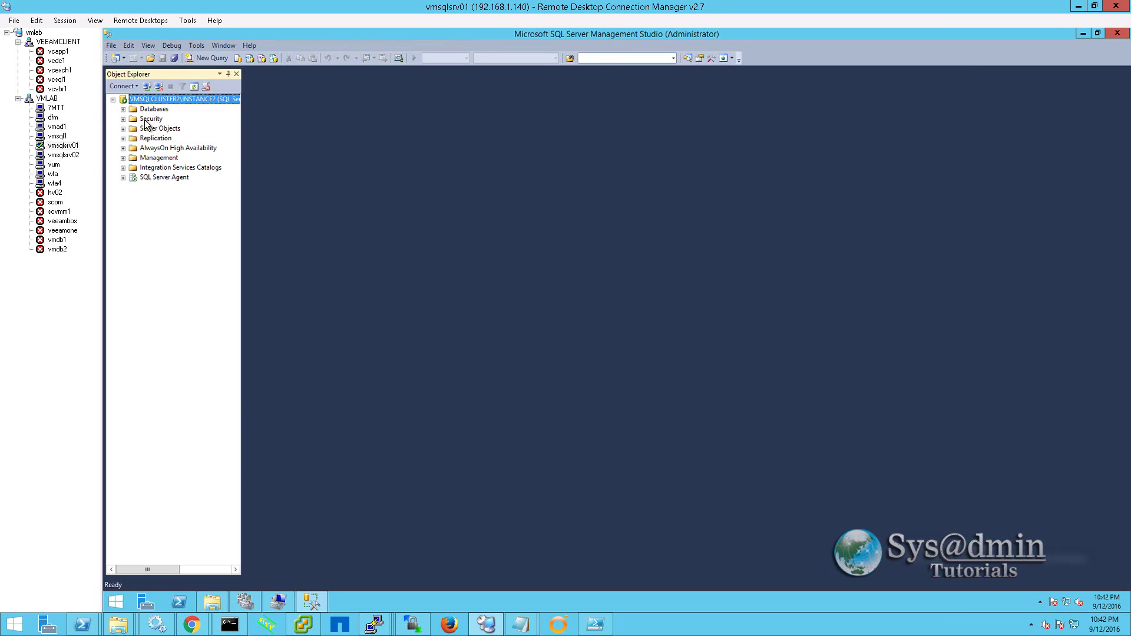
pyautogui.doubleClick(152, 109)
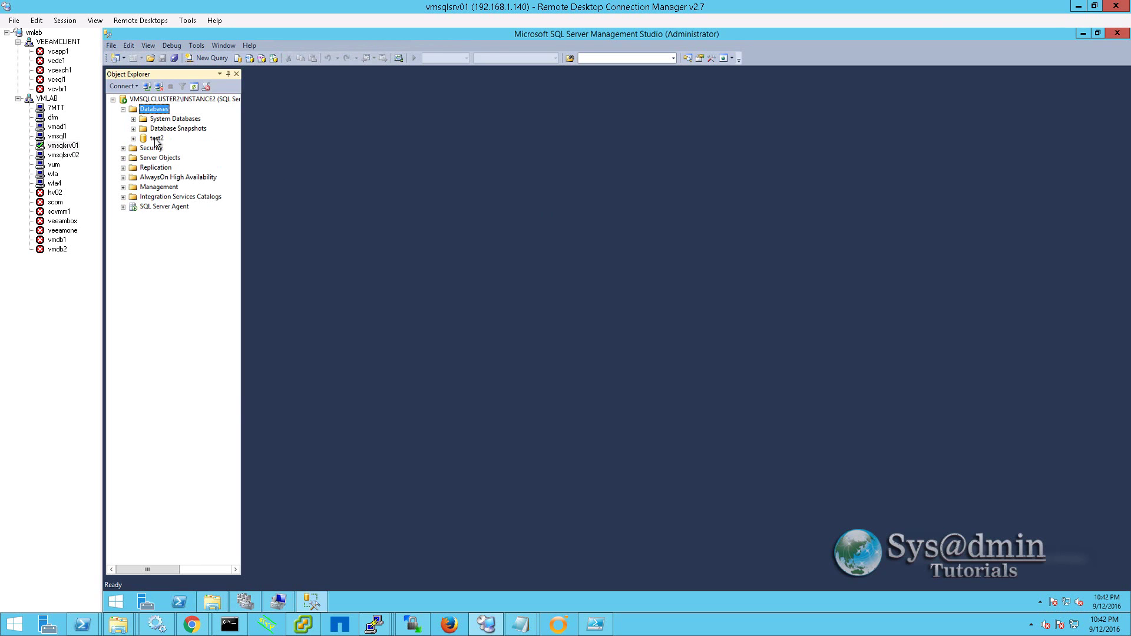
pyautogui.doubleClick(156, 139)
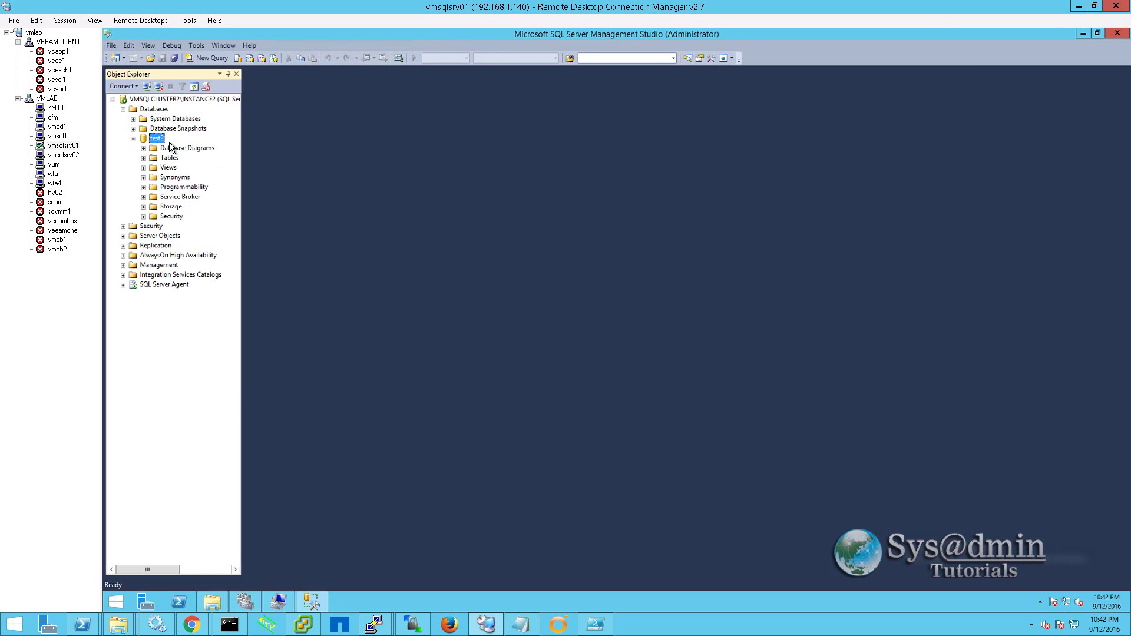
pyautogui.click(143, 216)
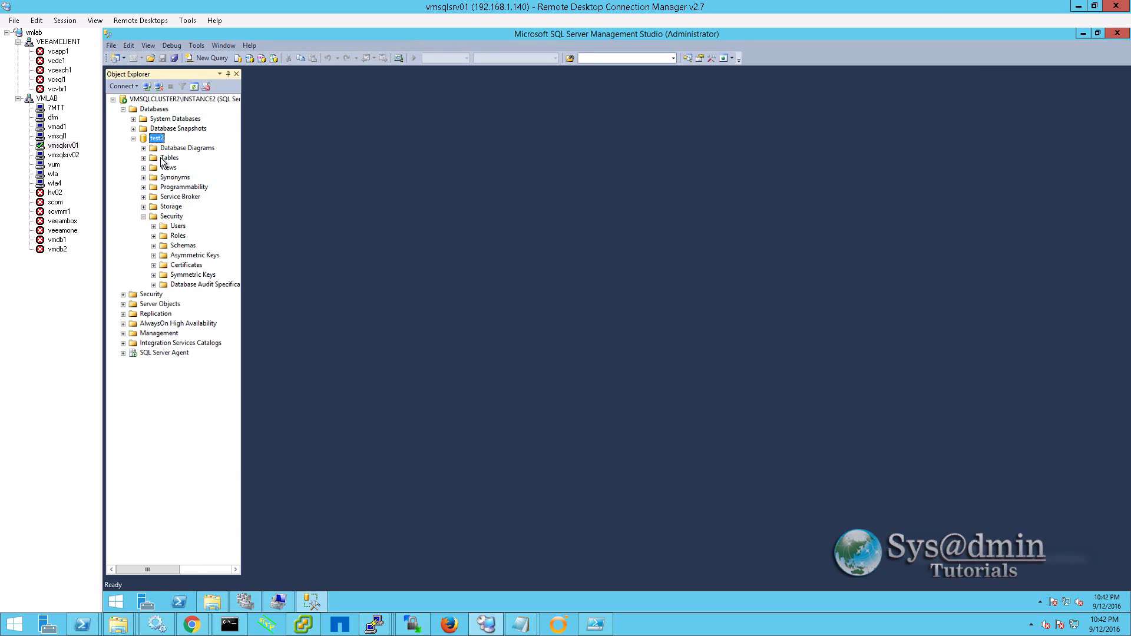
pyautogui.click(153, 226)
pyautogui.press('Menu')
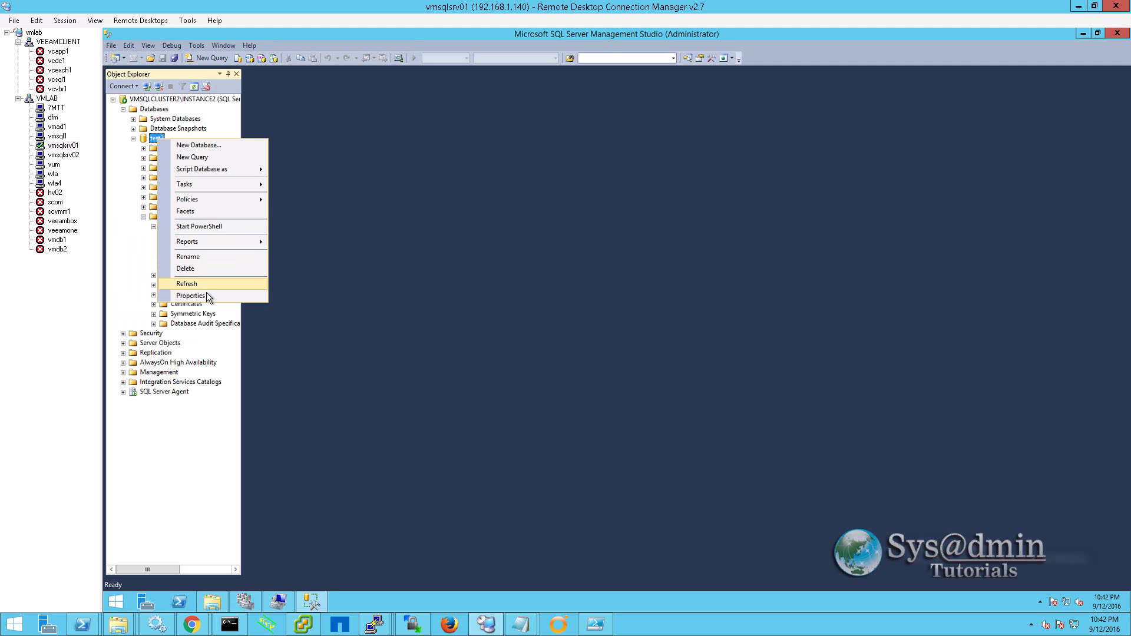
pyautogui.click(206, 294)
pyautogui.moveTo(634, 425); pyautogui.dragTo(723, 424)
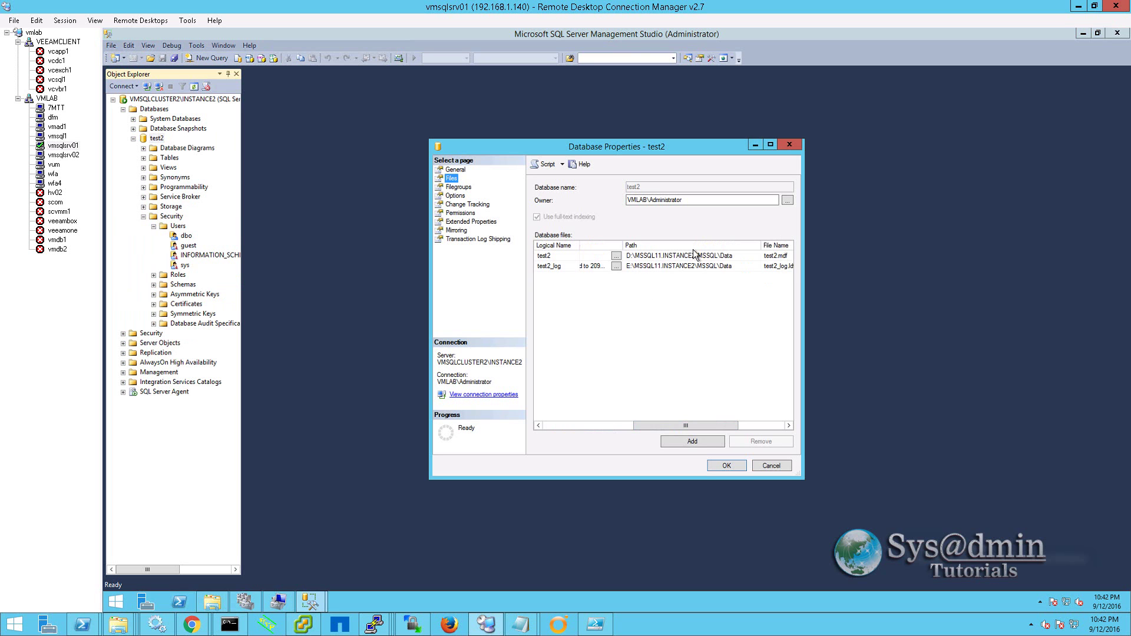
# Step: Browse to D:\MSSQL11.INSTANCE2\MSSQL\Data to confirm the tempdb and test2 data files
pyautogui.press('super+e')
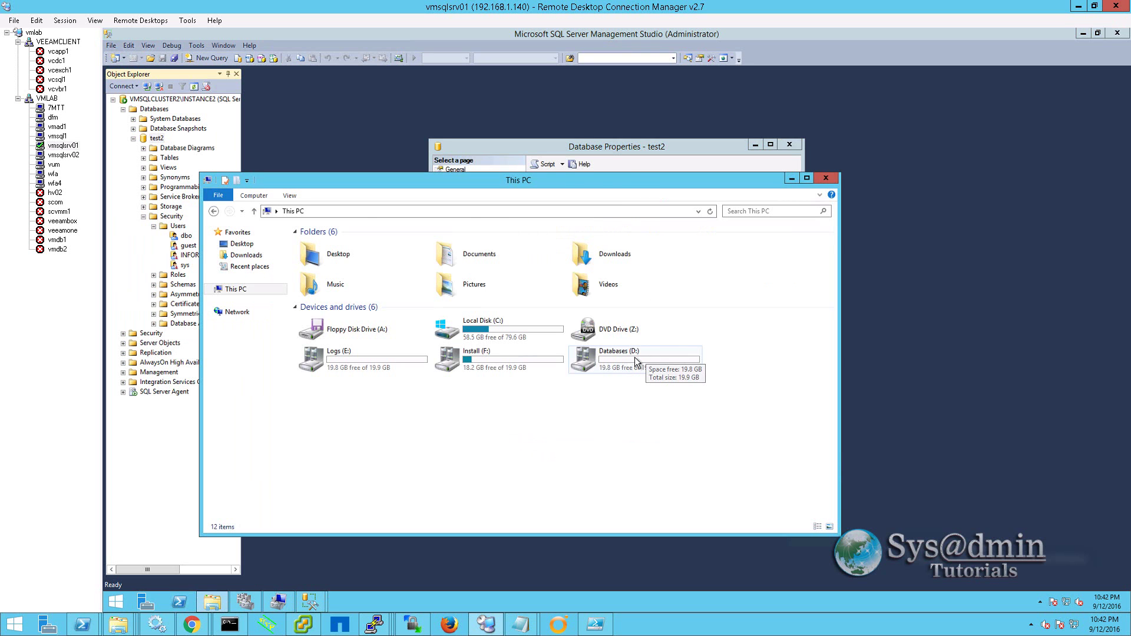
pyautogui.doubleClick(634, 357)
pyautogui.doubleClick(326, 242)
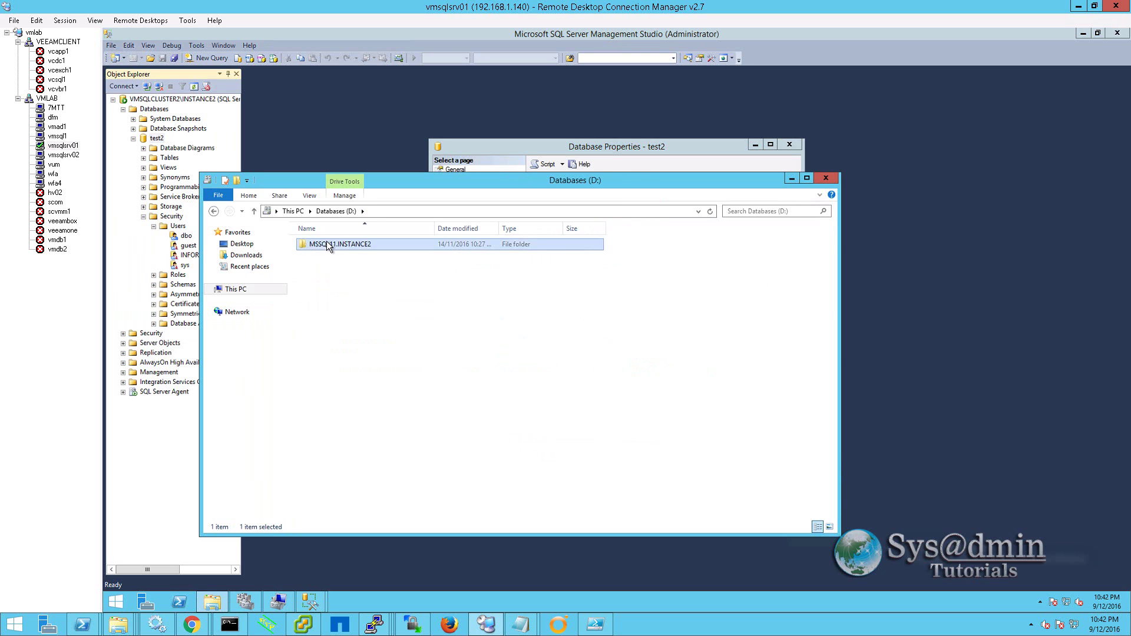
pyautogui.doubleClick(327, 242)
pyautogui.doubleClick(327, 242)
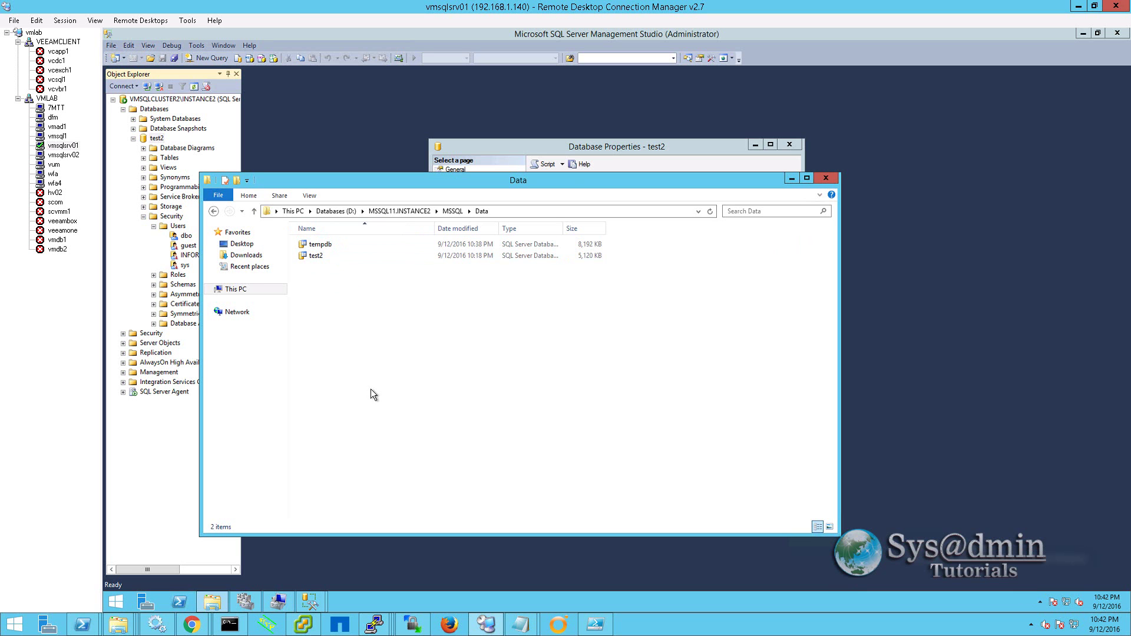
# Step: Browse to E:\MSSQL11.INSTANCE2\MSSQL\Data to confirm the templog and test2_log files
pyautogui.click(293, 211)
pyautogui.doubleClick(341, 358)
pyautogui.doubleClick(326, 245)
pyautogui.doubleClick(329, 239)
pyautogui.doubleClick(324, 245)
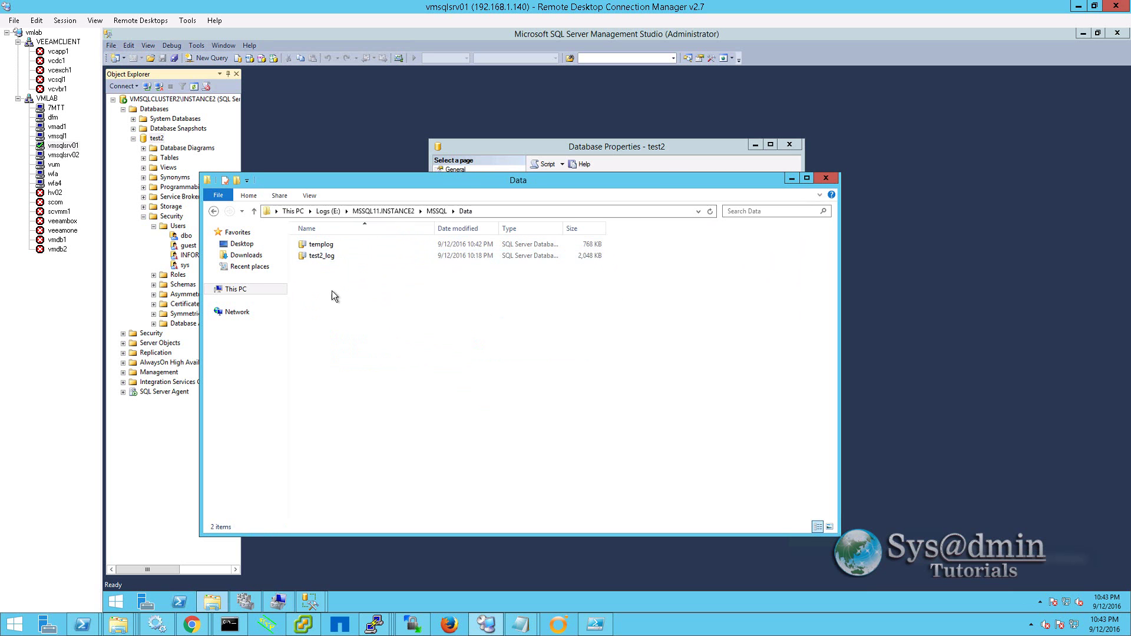